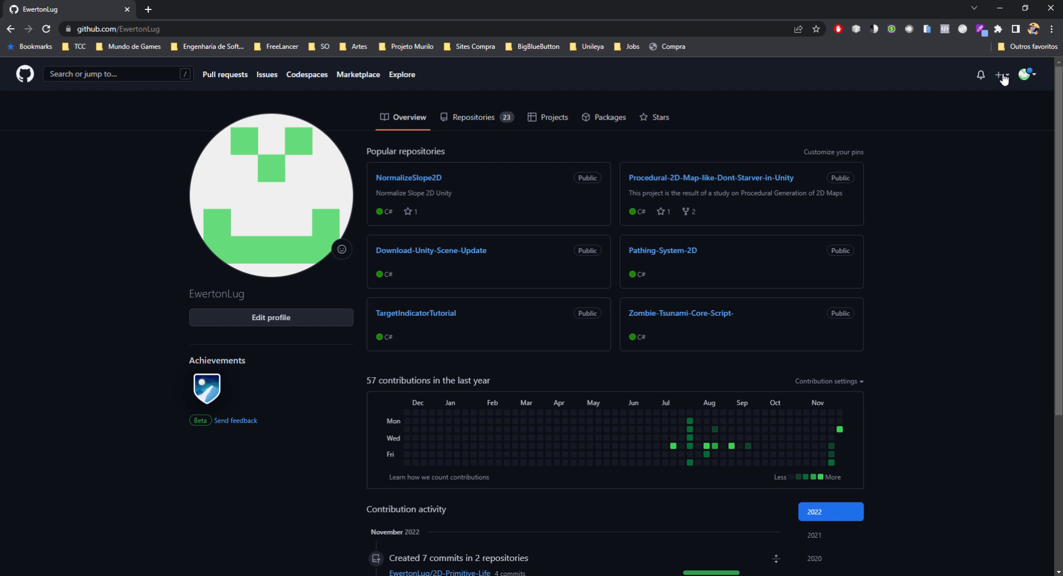
# Start a new GitHub repository and name it my-first-game, leaving the description empty
pyautogui.click(1003, 78)
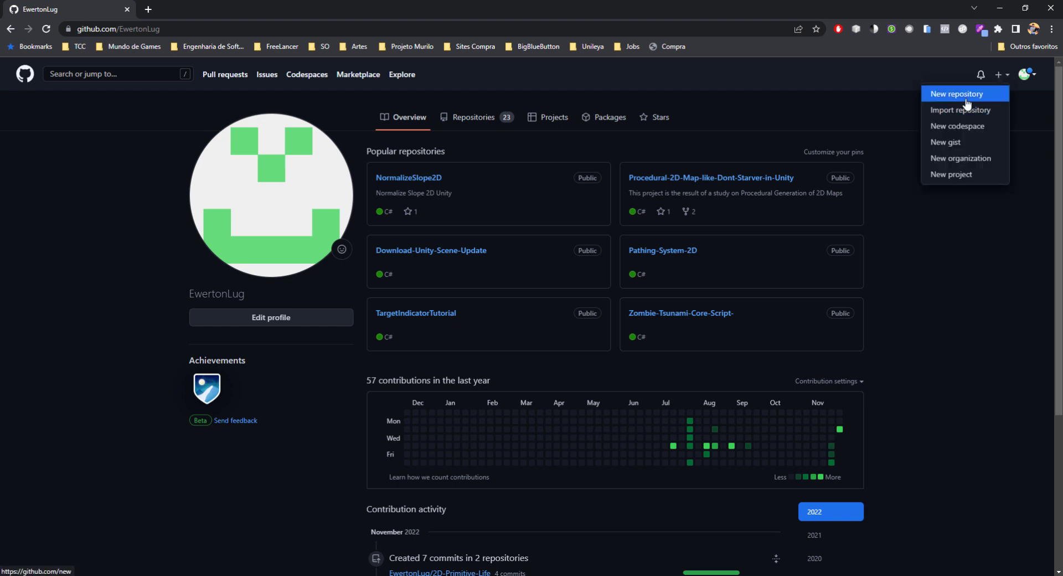
pyautogui.click(966, 104)
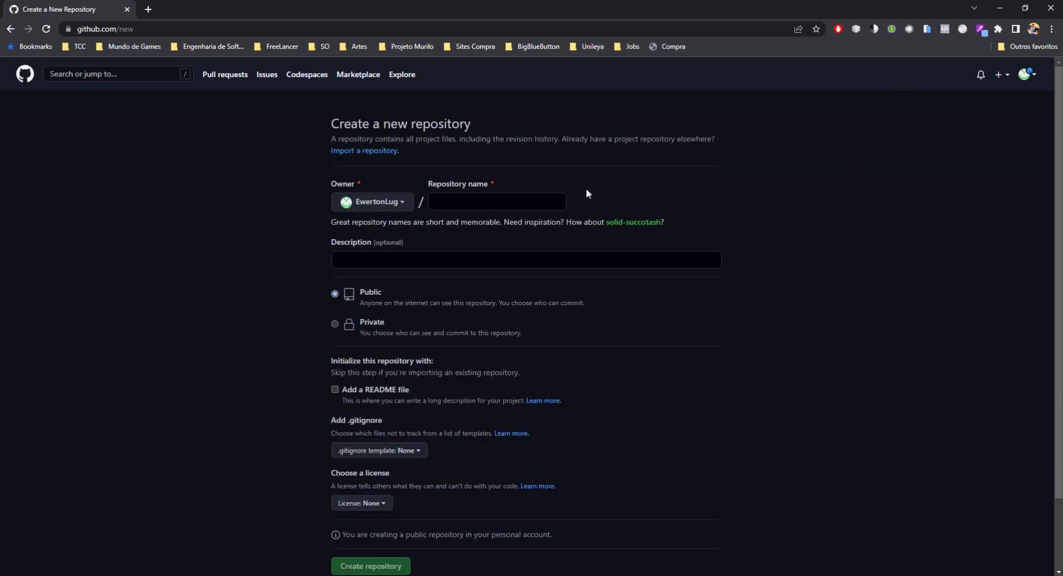
pyautogui.click(460, 206)
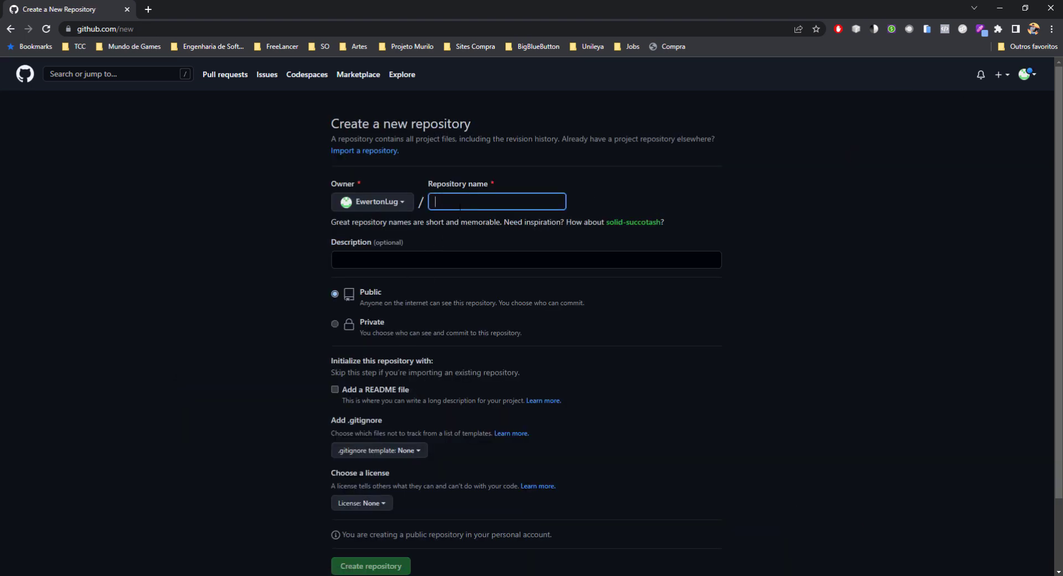
pyautogui.write('my-first')
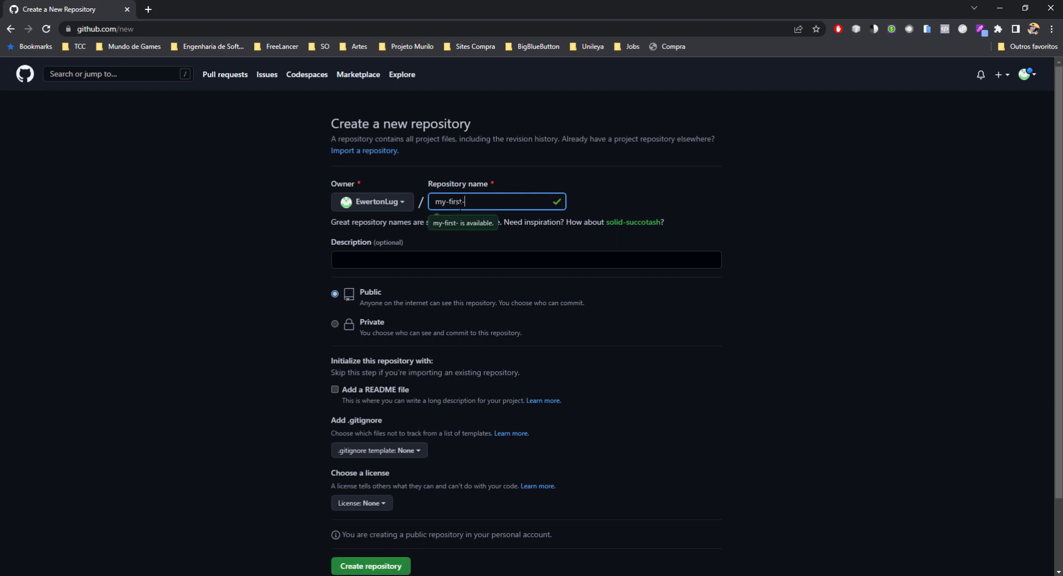
pyautogui.write('-game')
pyautogui.press('Tab')
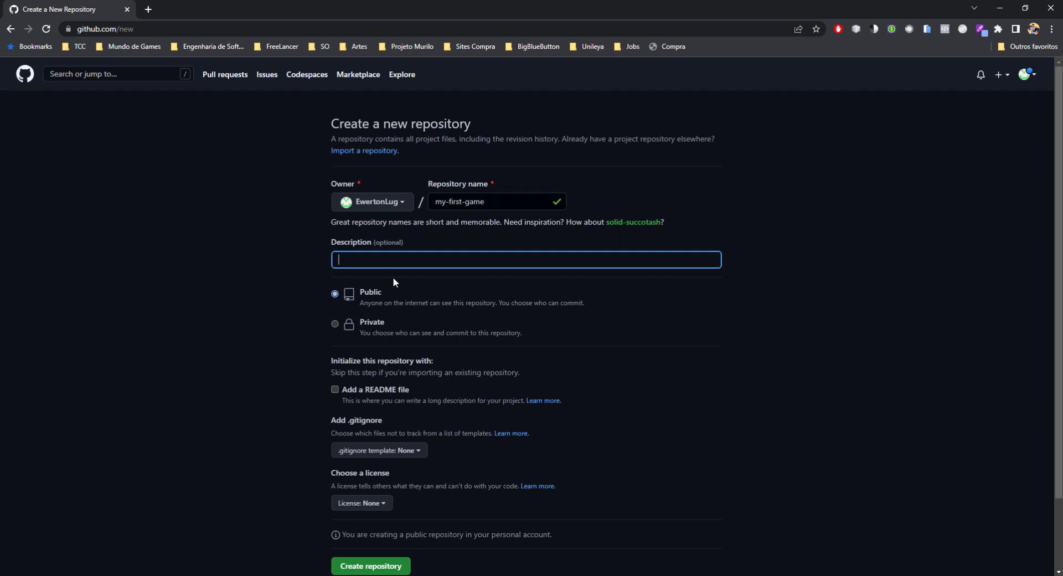
# Make the new repository private and choose the Unity .gitignore template
pyautogui.click(372, 322)
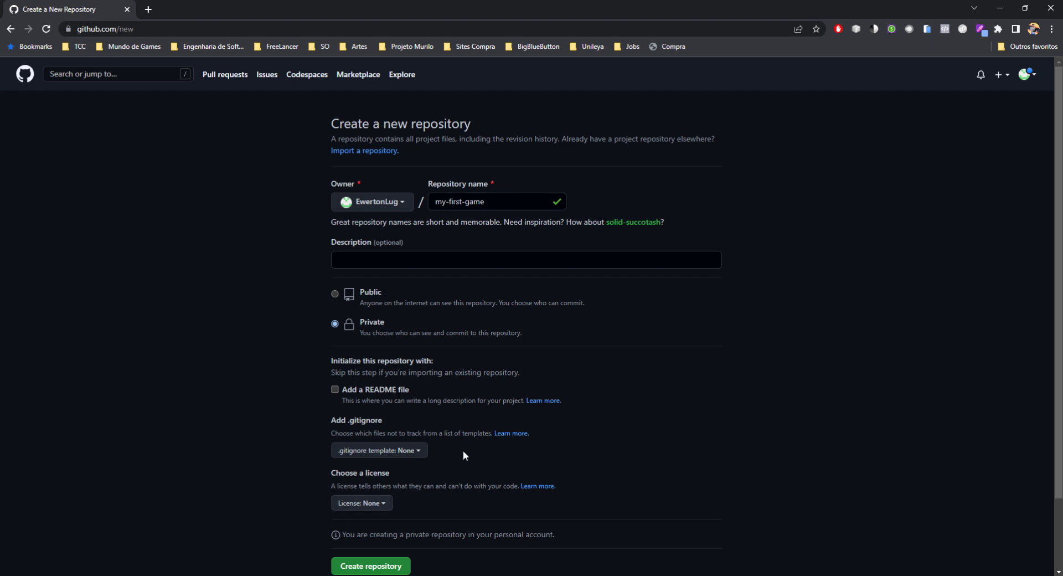
pyautogui.scroll(-2, 463, 450)
pyautogui.click(376, 368)
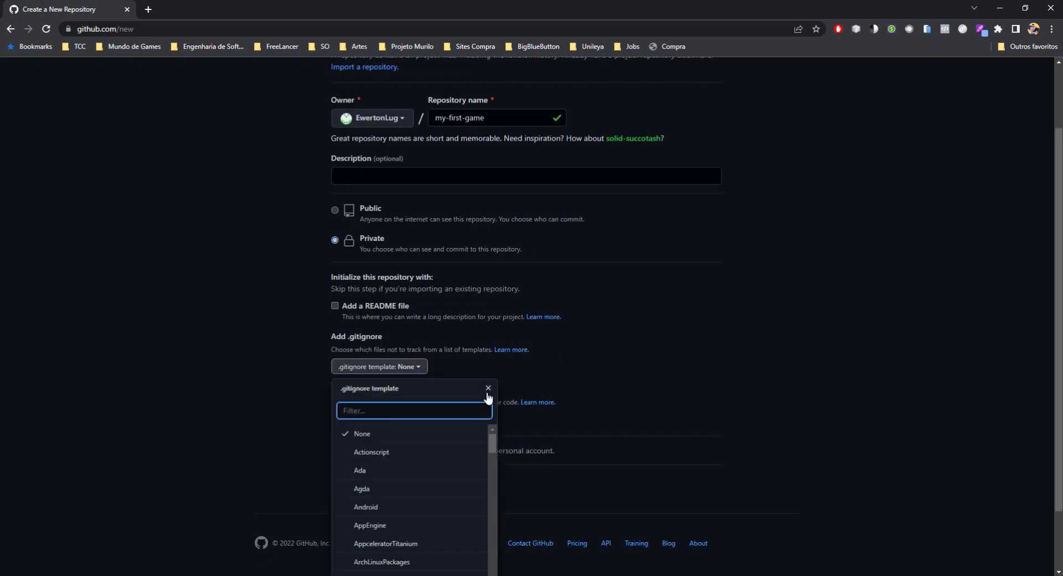
pyautogui.write('uni')
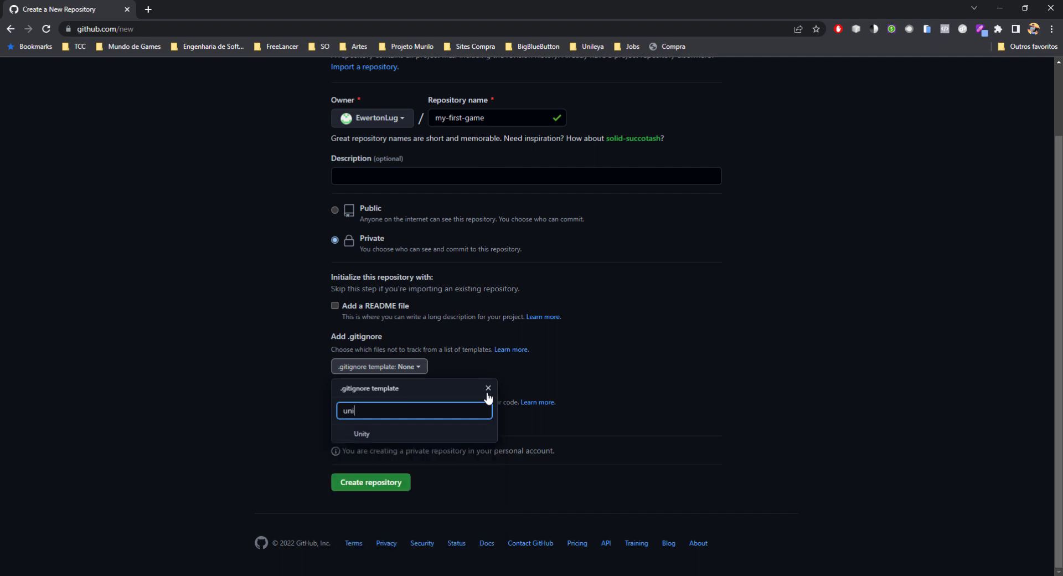
pyautogui.click(412, 433)
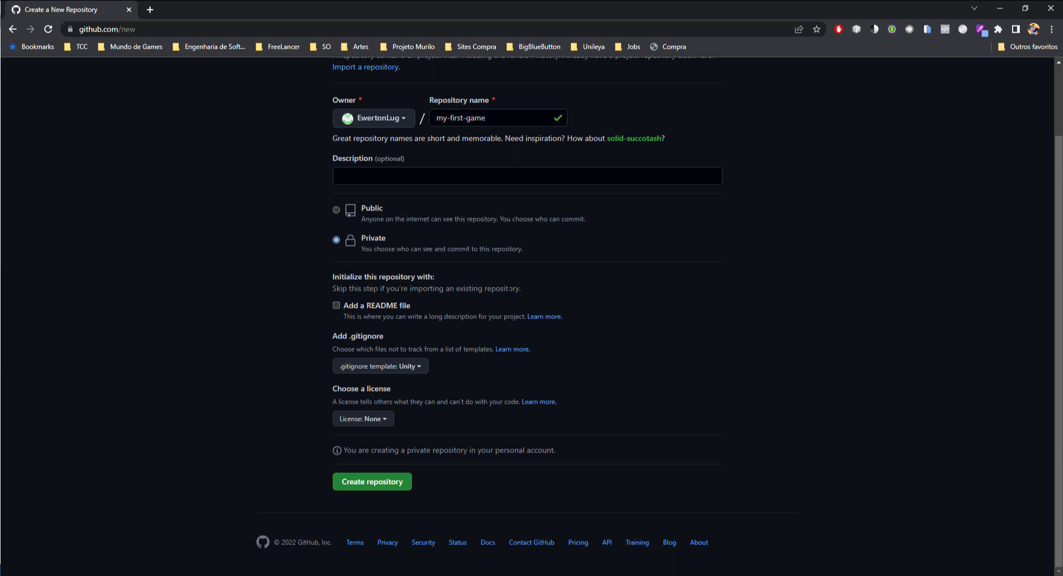
# Check the repository options and create the repository
pyautogui.scroll(2, 679, 353)
pyautogui.scroll(-2, 680, 354)
pyautogui.click(376, 480)
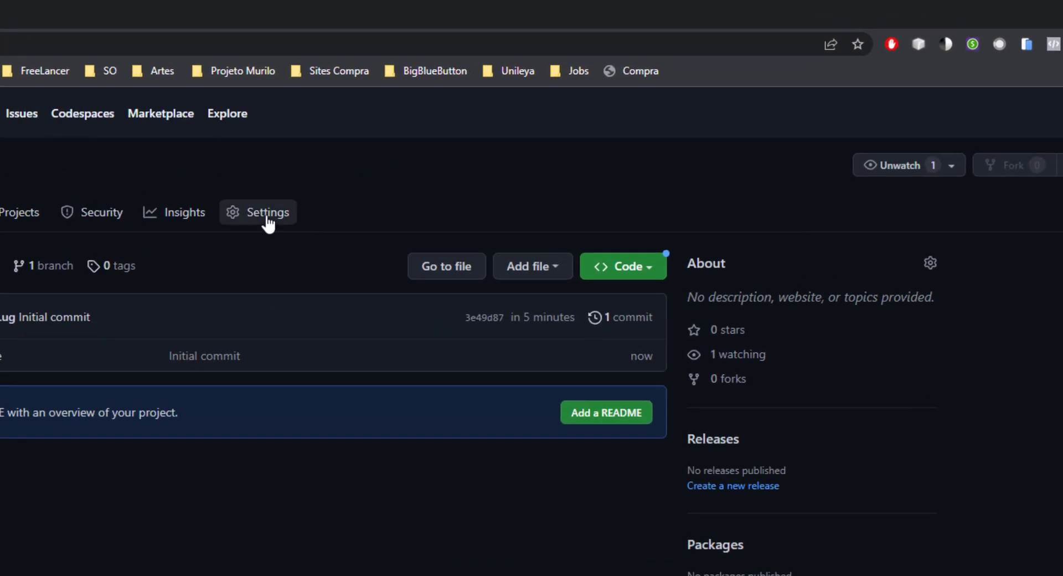
# Review the repository's collaborator access and the dialog for adding people, dismiss it without inviting anyone, and return to the code page
pyautogui.click(268, 220)
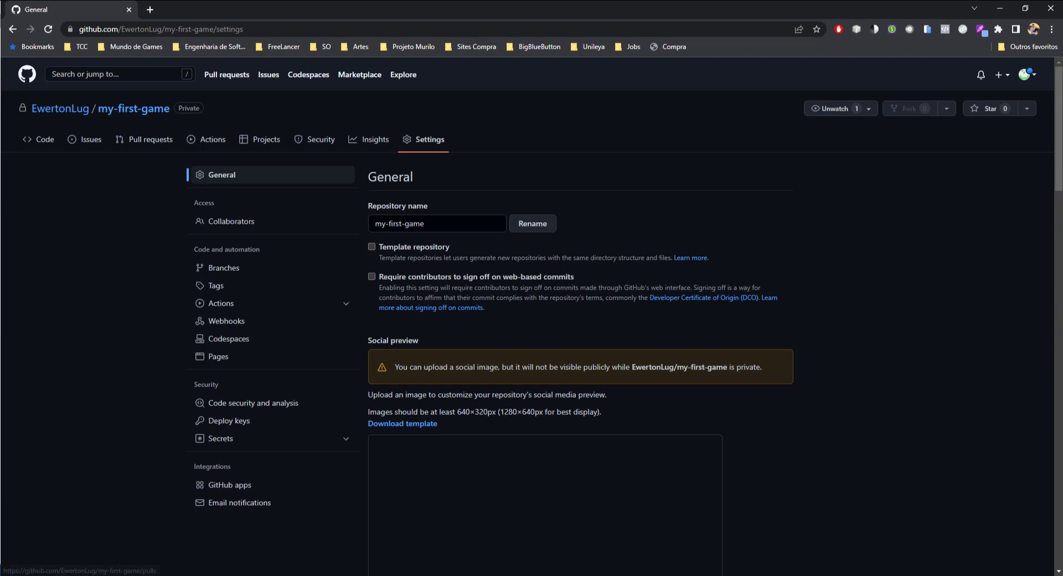
pyautogui.click(249, 224)
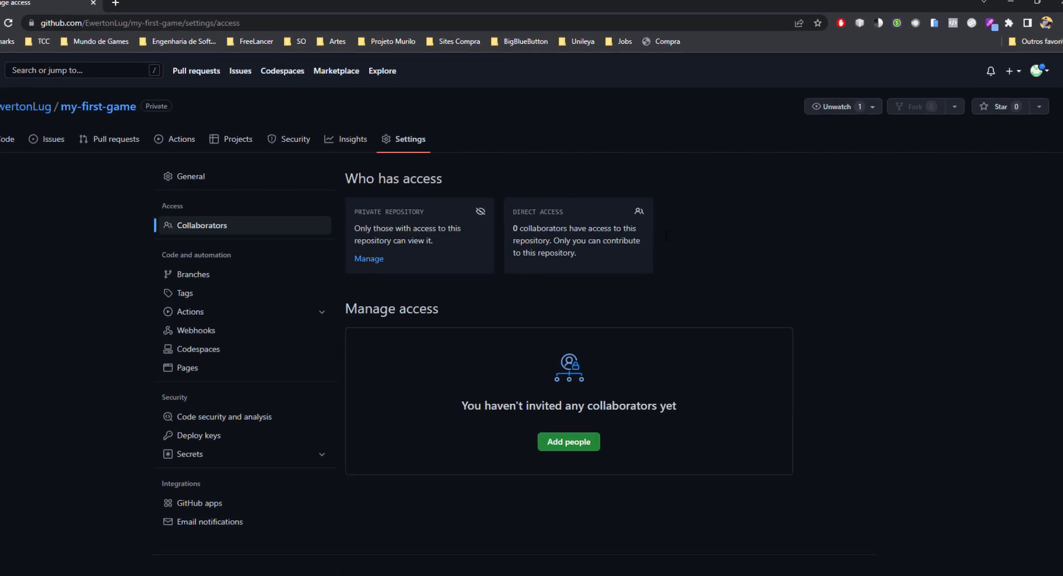
pyautogui.doubleClick(330, 283)
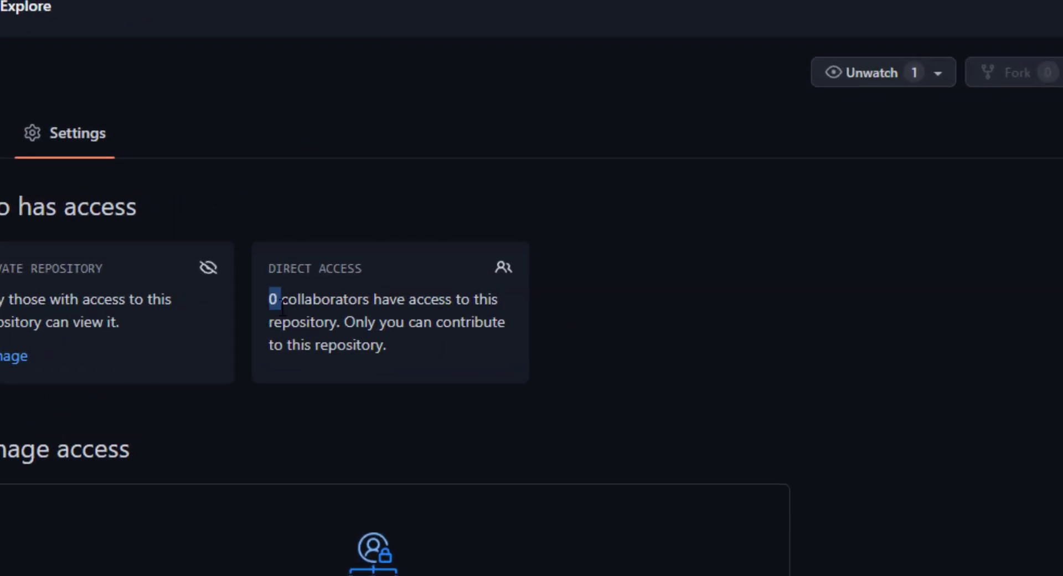
pyautogui.moveTo(355, 322); pyautogui.dragTo(443, 323)
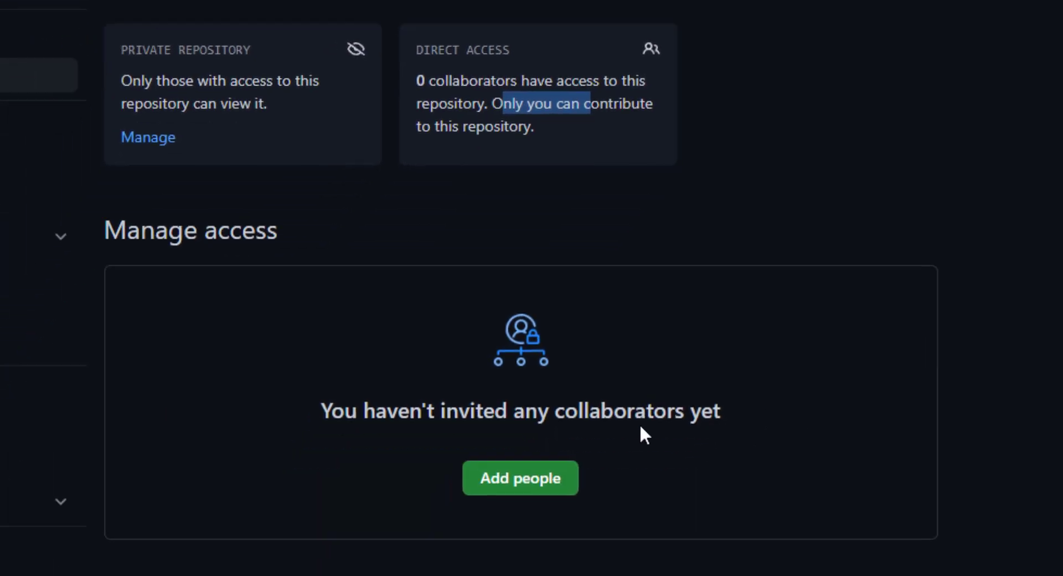
pyautogui.click(591, 502)
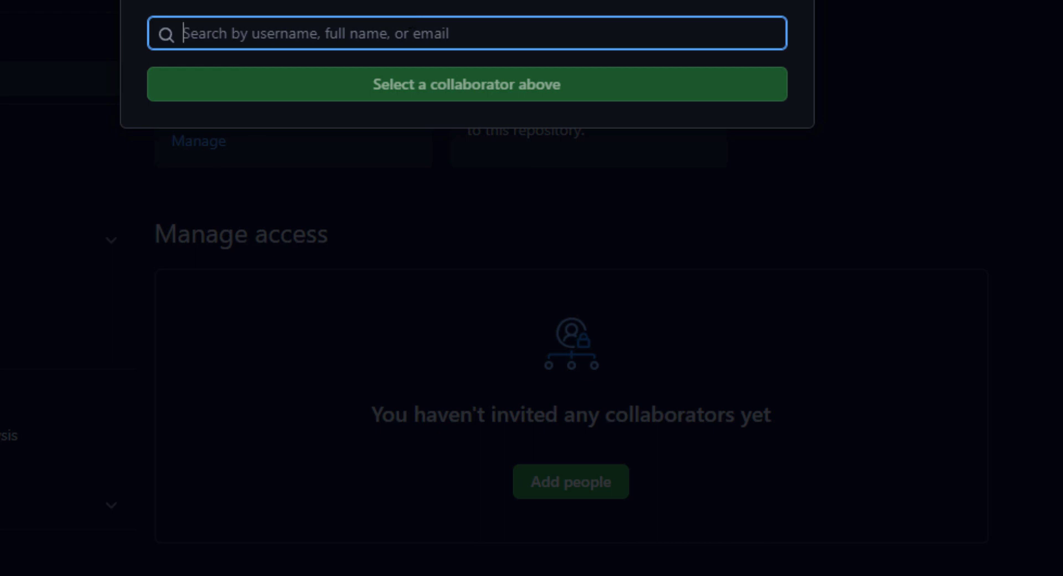
pyautogui.click(984, 175)
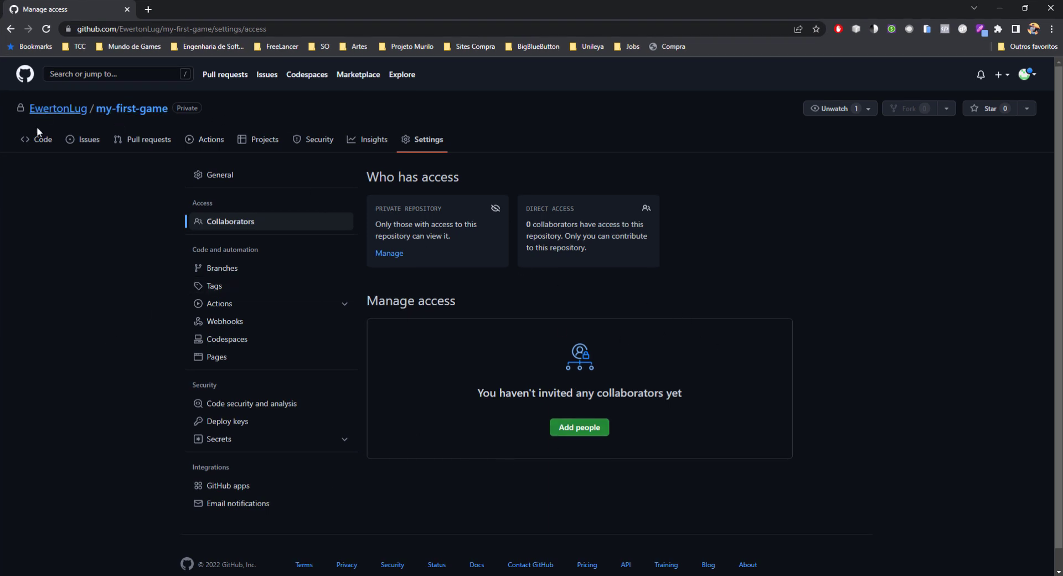
pyautogui.click(42, 147)
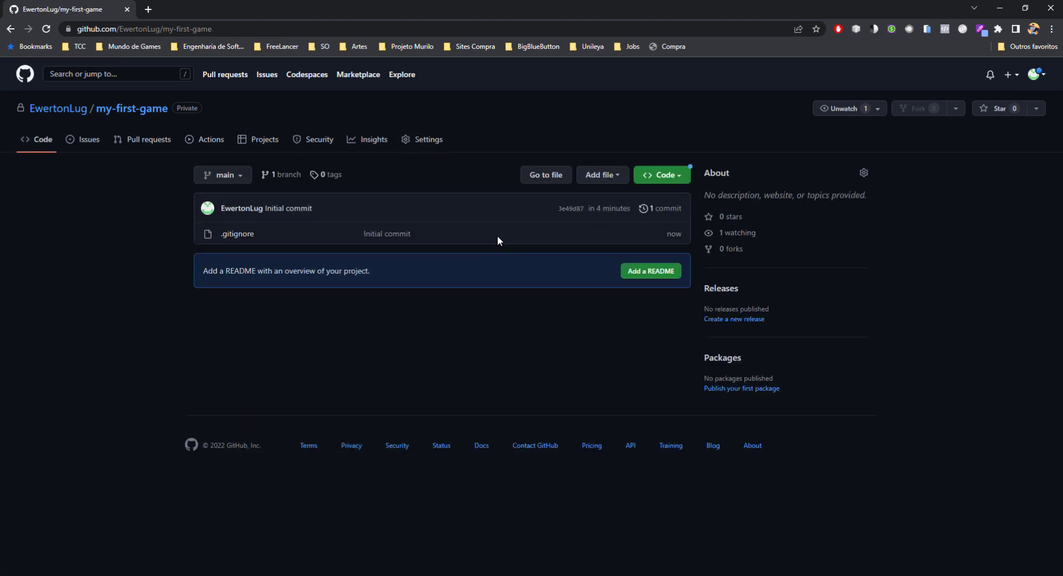
# Revisit the collaborator settings of the repository and go back to its file list
pyautogui.click(426, 145)
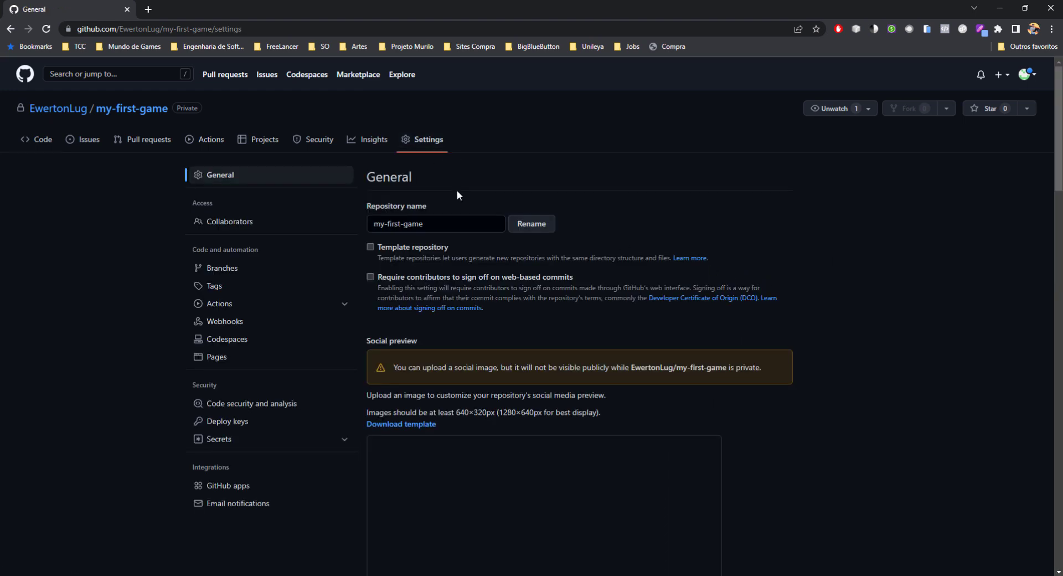
pyautogui.click(244, 224)
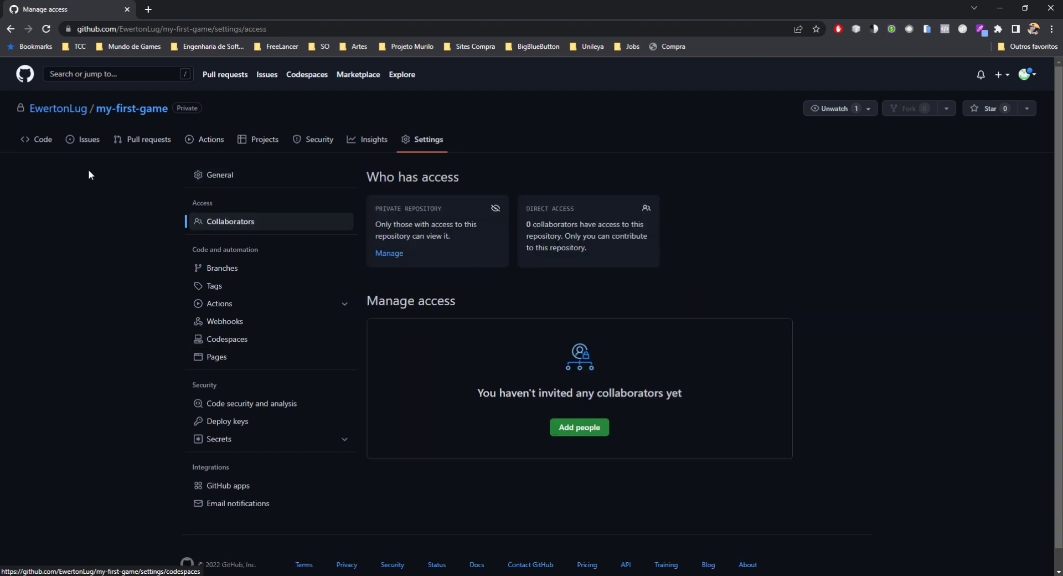
pyautogui.click(37, 139)
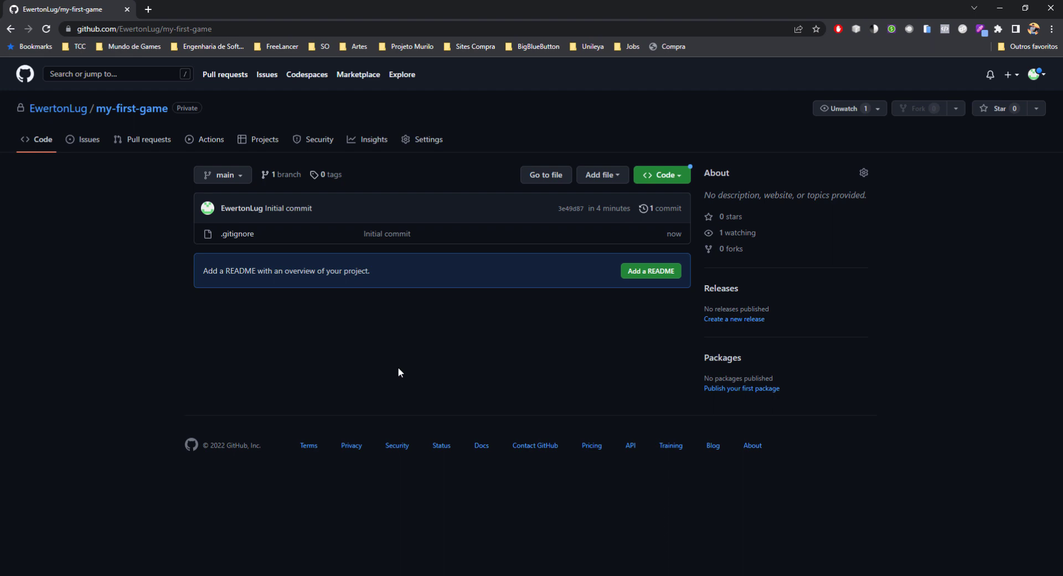
# Open git-fork.com in a new tab and examine Fork's feature descriptions down to the final download section
pyautogui.click(148, 9)
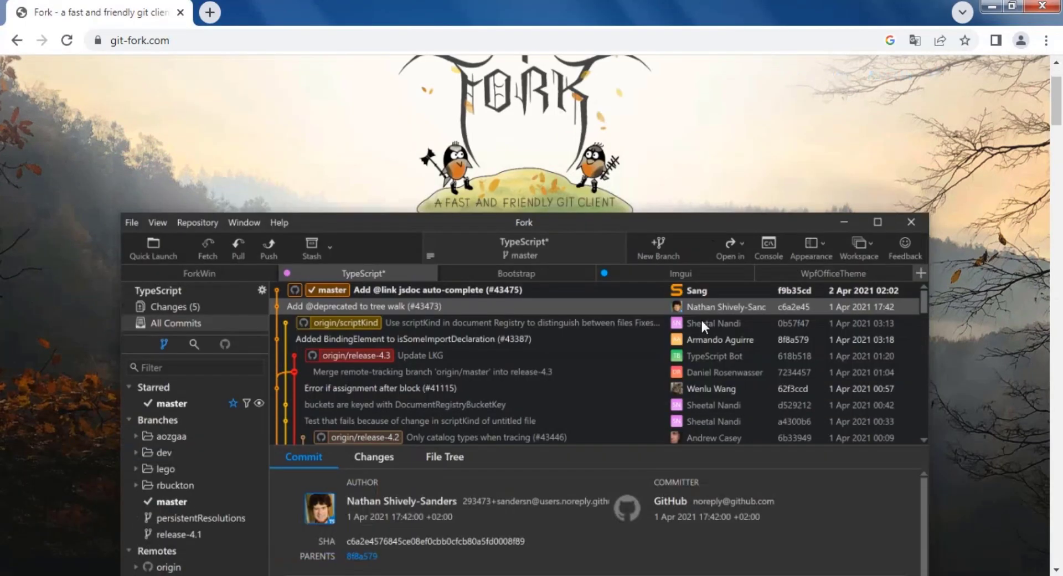
pyautogui.scroll(-5, 700, 321)
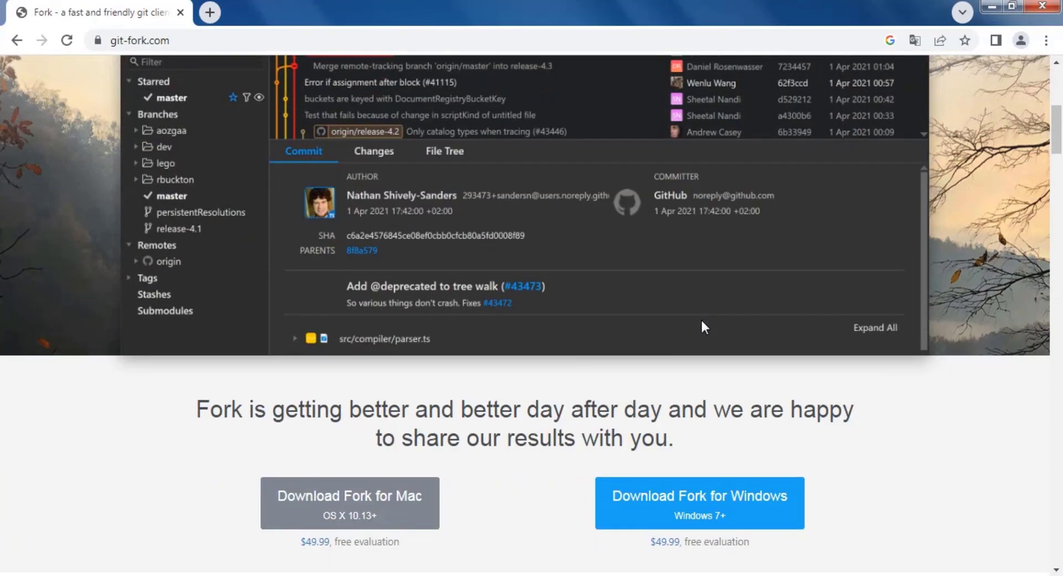
pyautogui.scroll(-8, 702, 322)
pyautogui.scroll(-4, 704, 328)
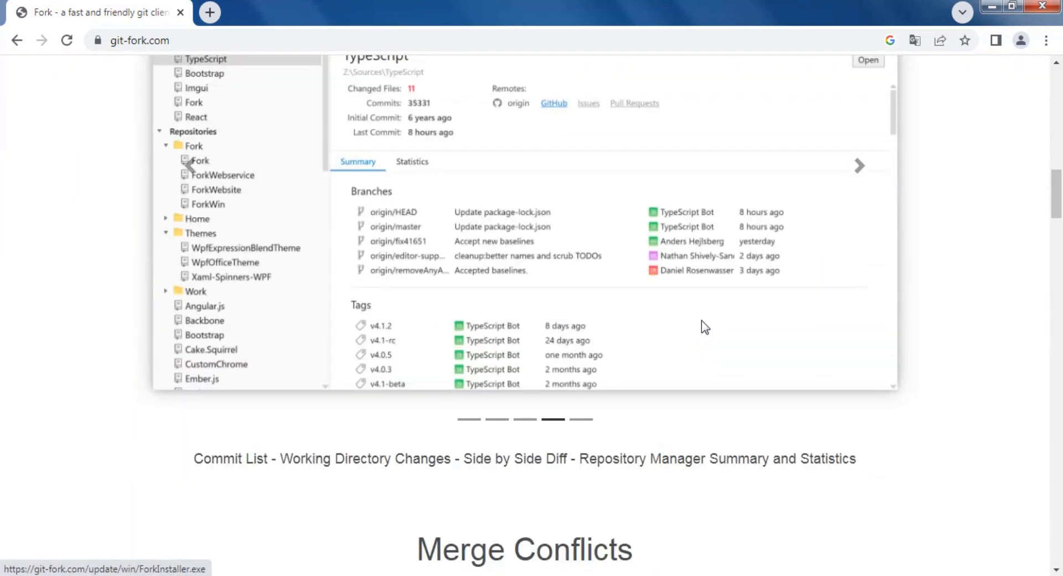
pyautogui.scroll(-6, 704, 326)
pyautogui.scroll(-8, 704, 326)
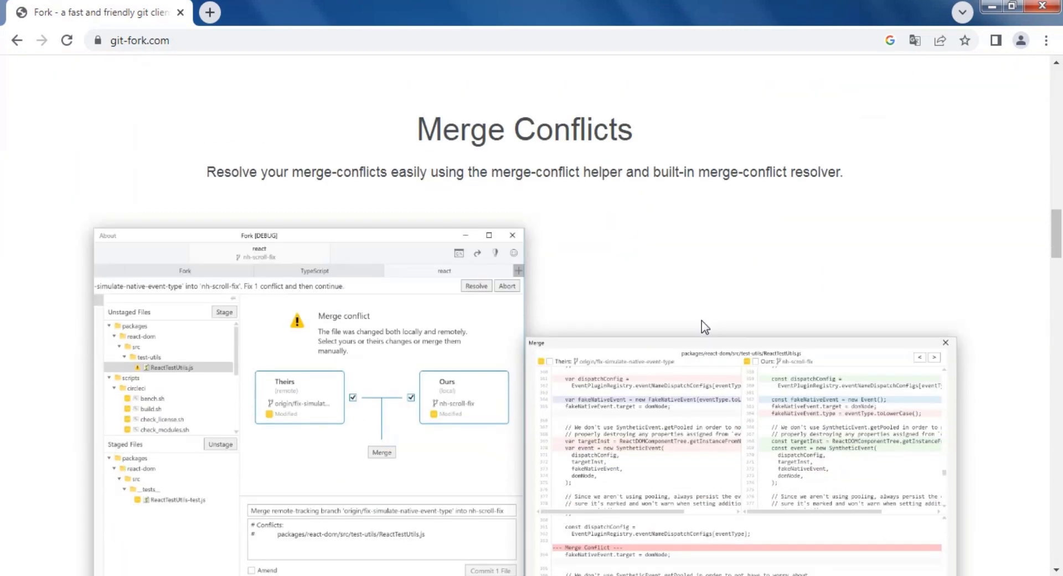
pyautogui.scroll(-2, 702, 323)
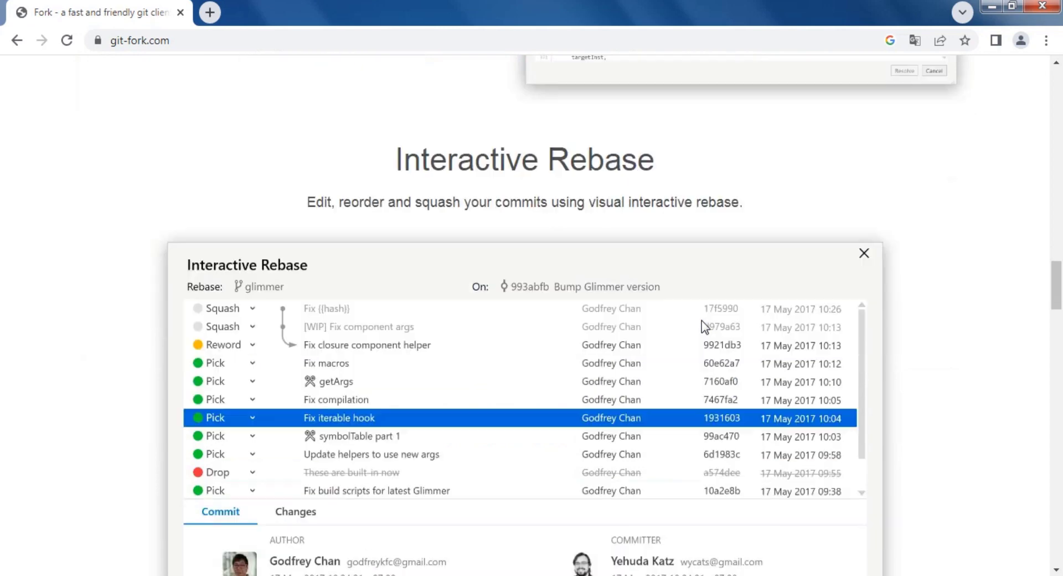
pyautogui.scroll(-1, 703, 324)
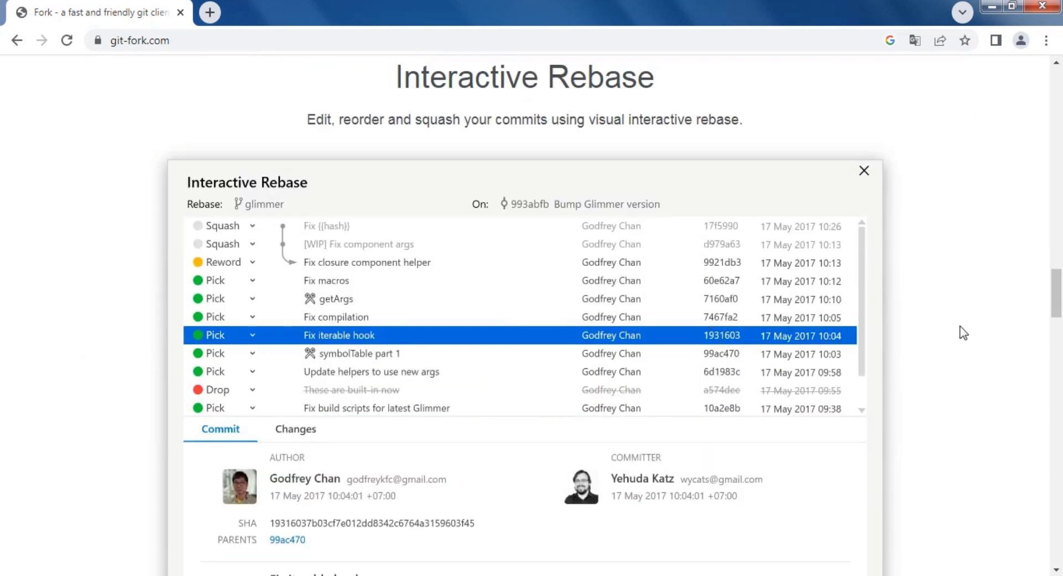
pyautogui.middleClick(991, 315)
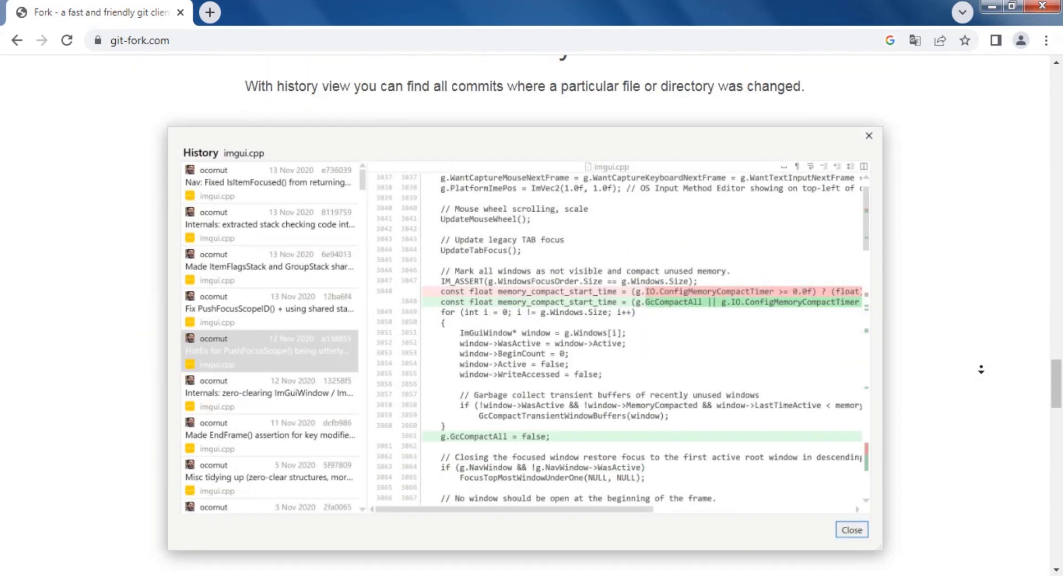
pyautogui.scroll(-5, 981, 369)
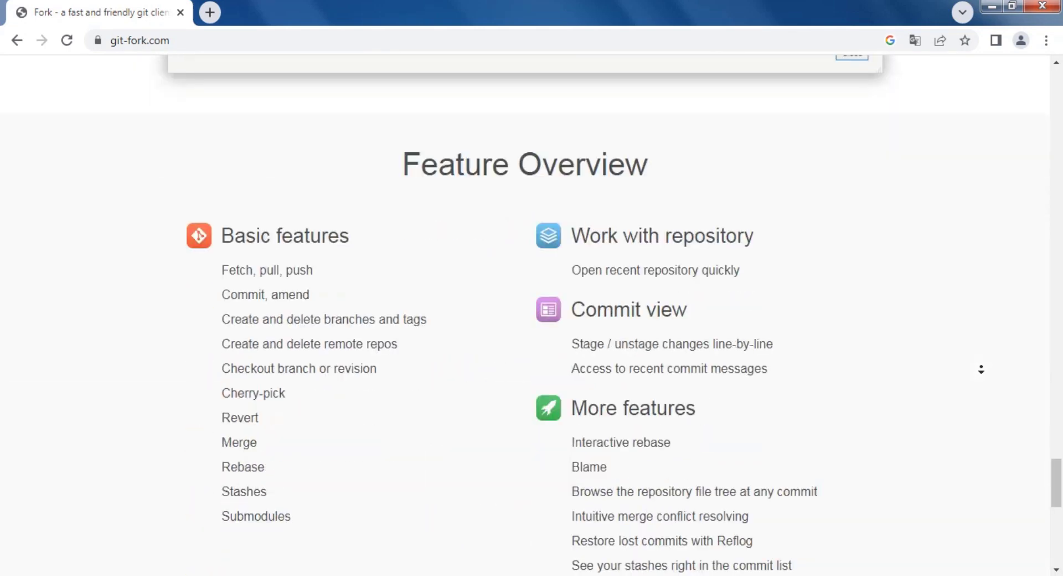
pyautogui.scroll(-10, 991, 400)
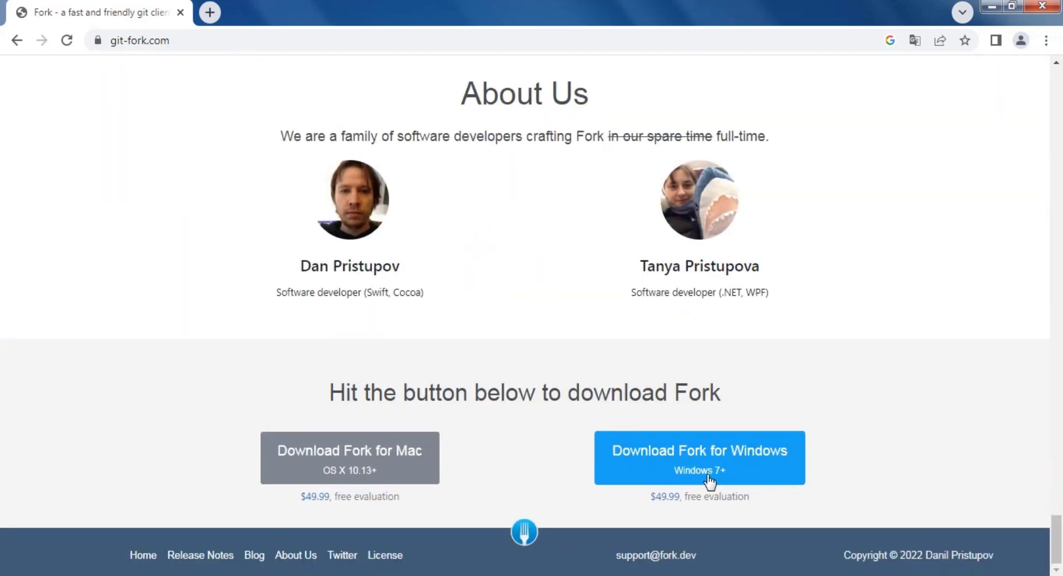
# Download Fork for Windows and run ForkInstaller.exe, allowing it past the security warning
pyautogui.click(709, 479)
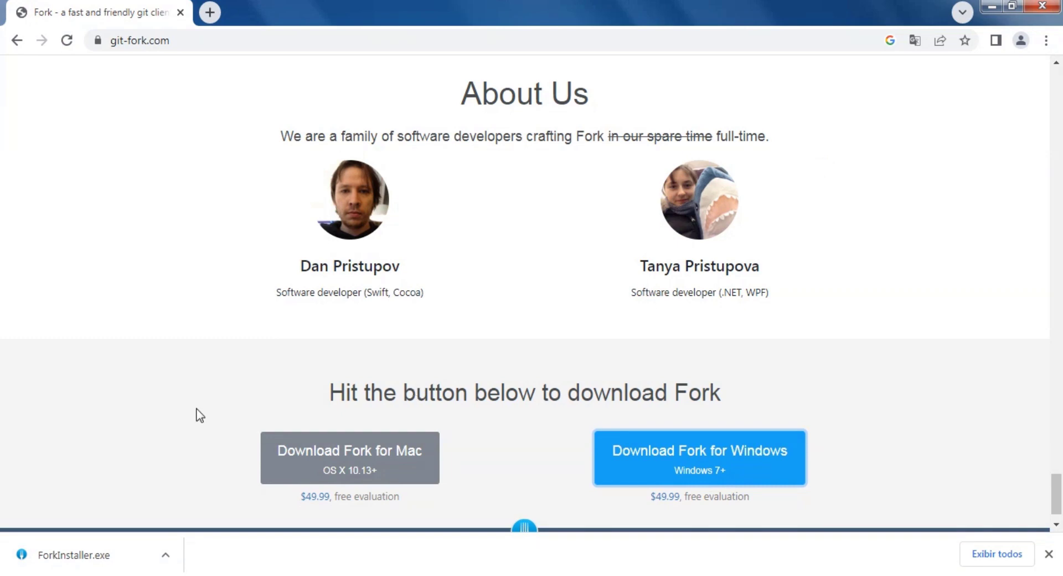
pyautogui.click(81, 555)
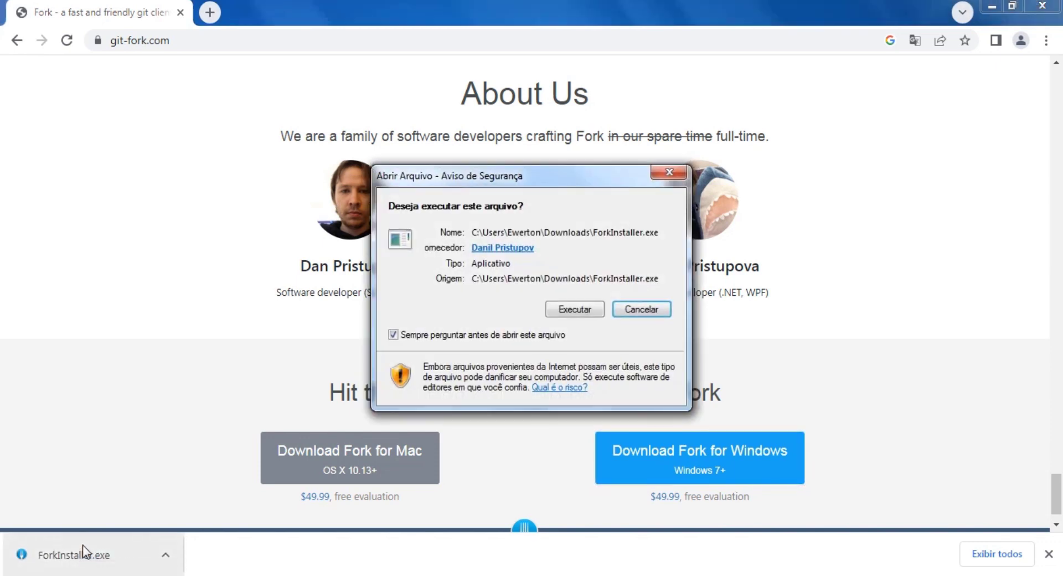
pyautogui.click(575, 311)
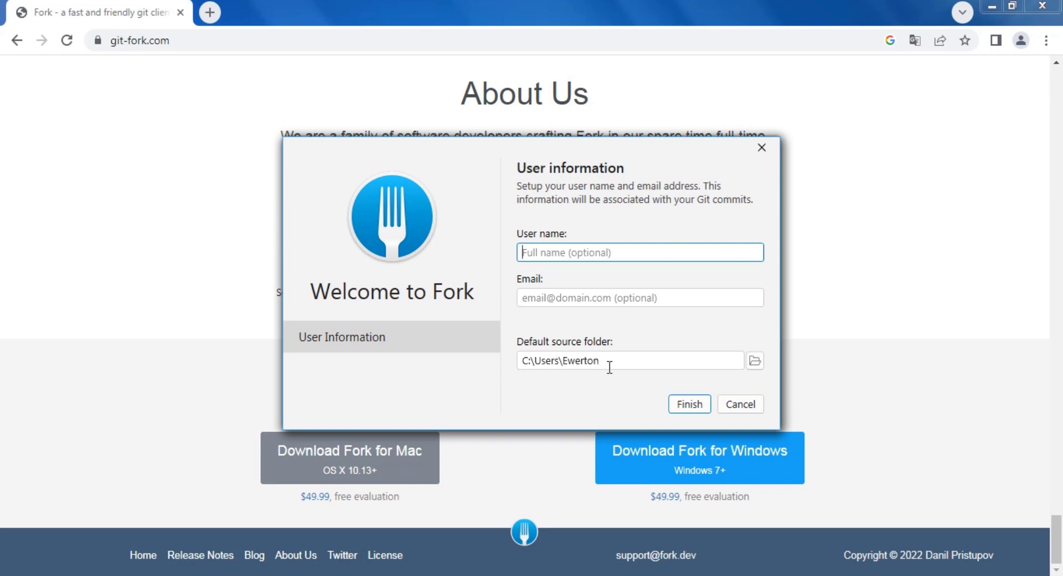
# Fill in the committer's full name in Fork's user information, keep the default source folder, and finish the setup
pyautogui.moveTo(610, 363); pyautogui.dragTo(517, 373)
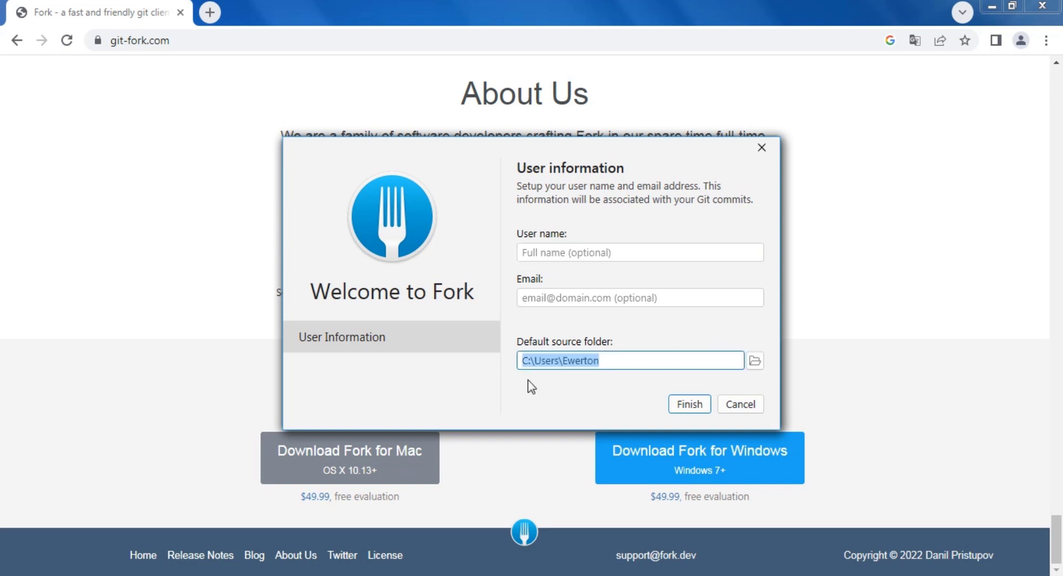
pyautogui.click(559, 297)
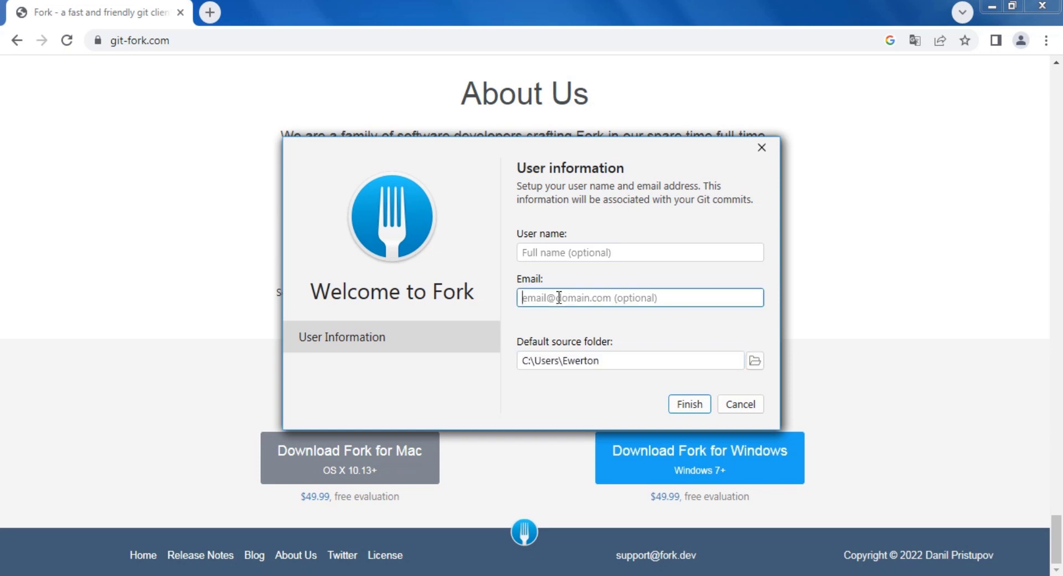
pyautogui.click(551, 254)
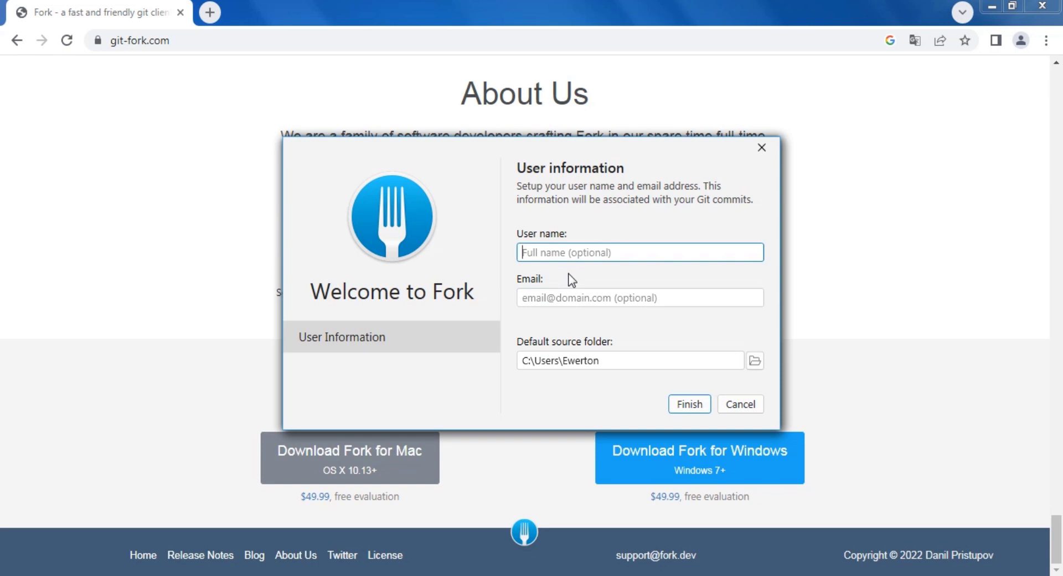
pyautogui.write('Eweron Gonçalv')
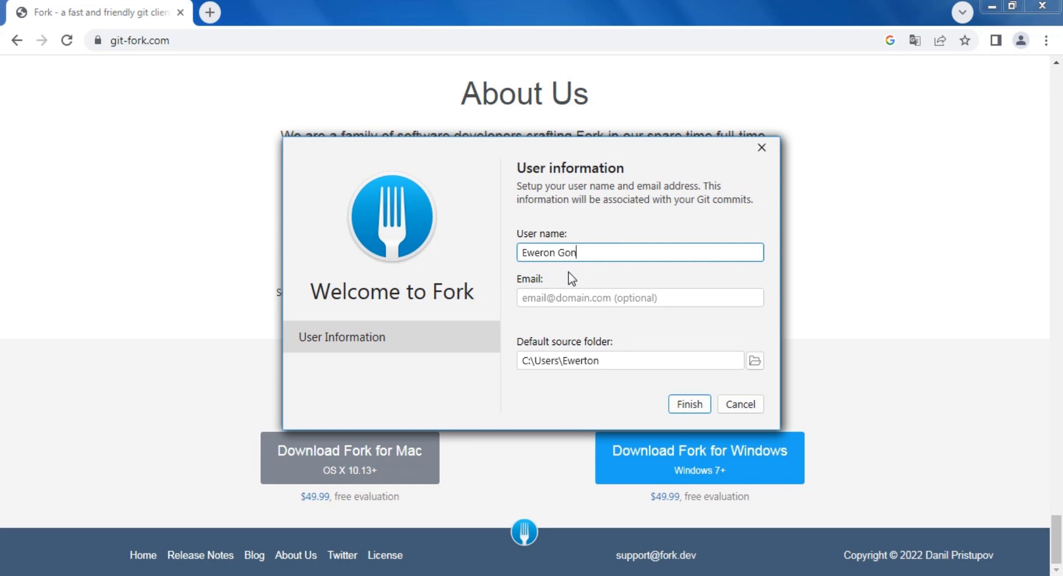
pyautogui.write('es')
pyautogui.click(689, 404)
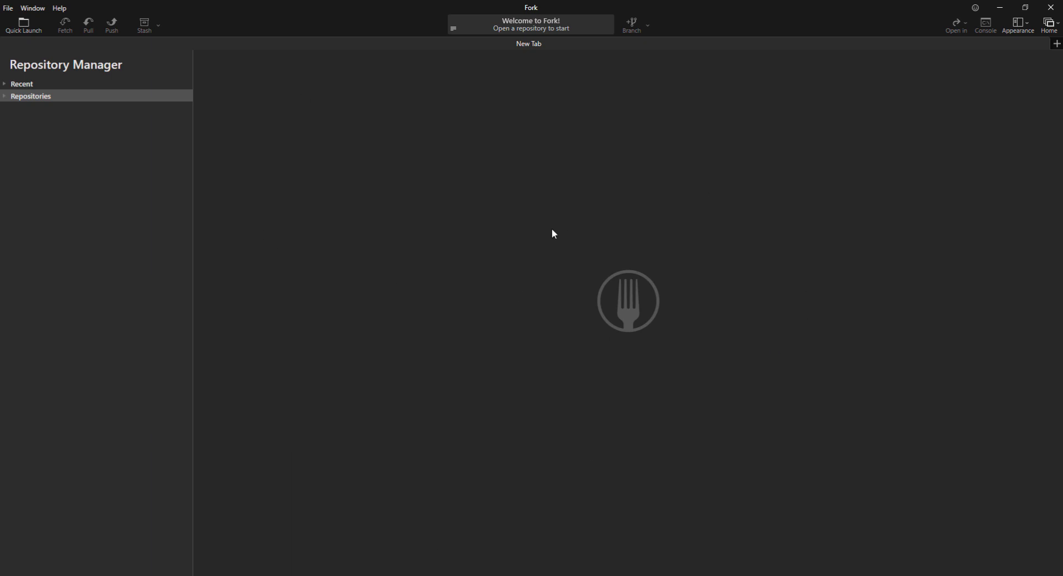
# Switch Fork's appearance to the Light theme and return it to Dark
pyautogui.click(1018, 24)
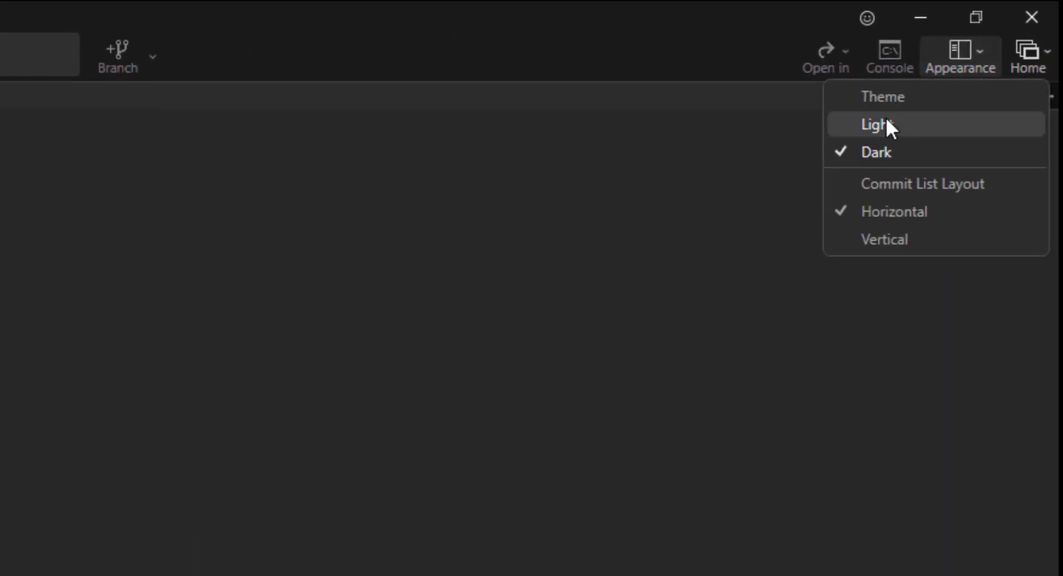
pyautogui.click(886, 122)
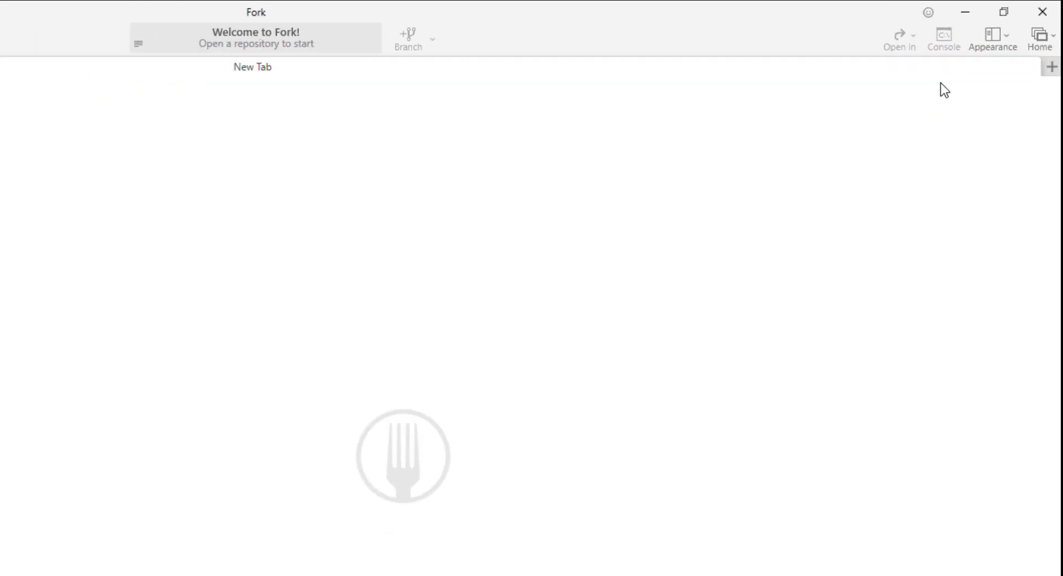
pyautogui.click(1022, 27)
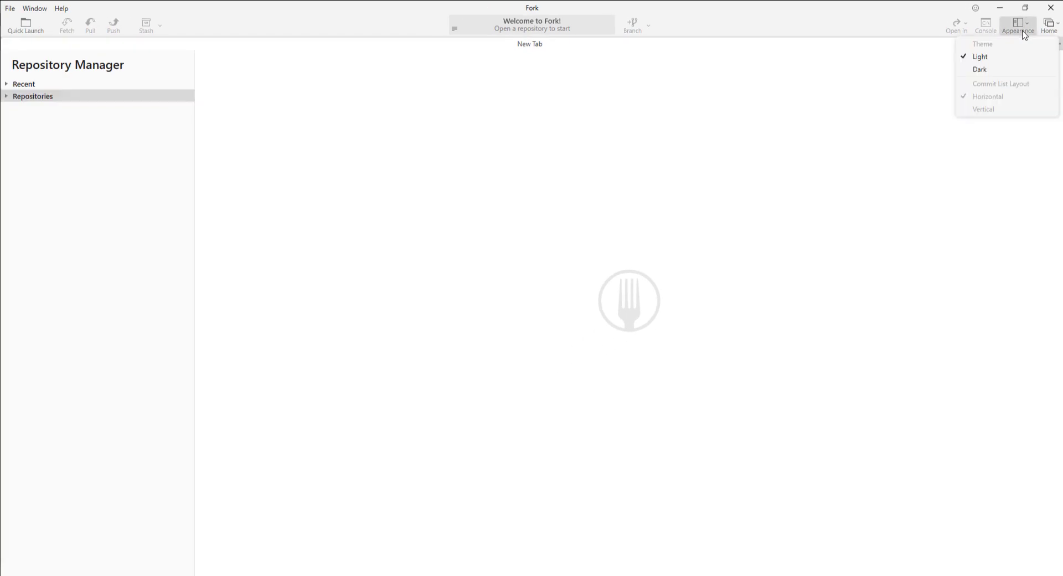
pyautogui.click(996, 75)
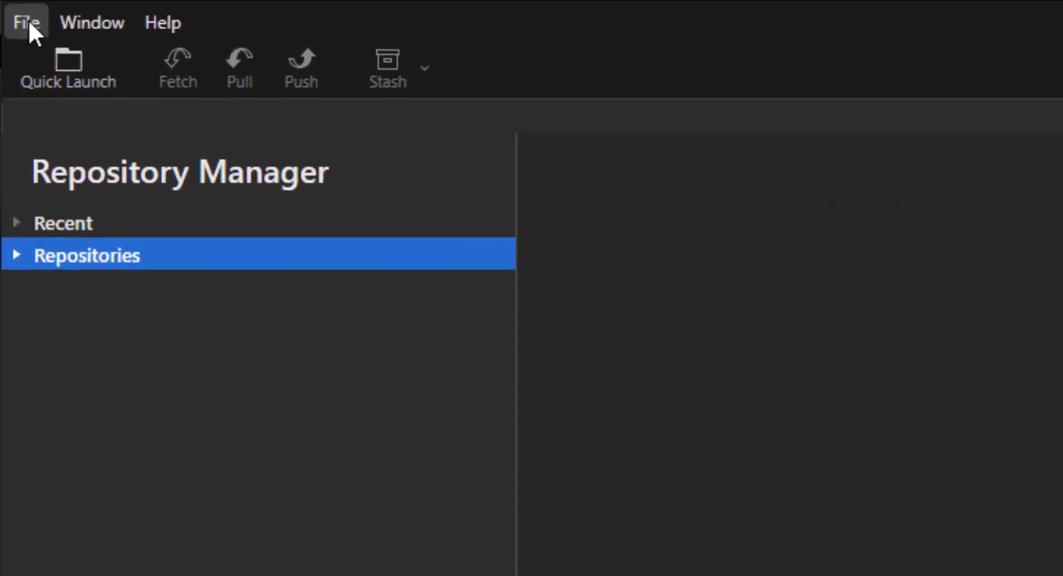
# Copy the HTTPS clone URL of the my-first-game repository from its GitHub page in the browser
pyautogui.click(29, 21)
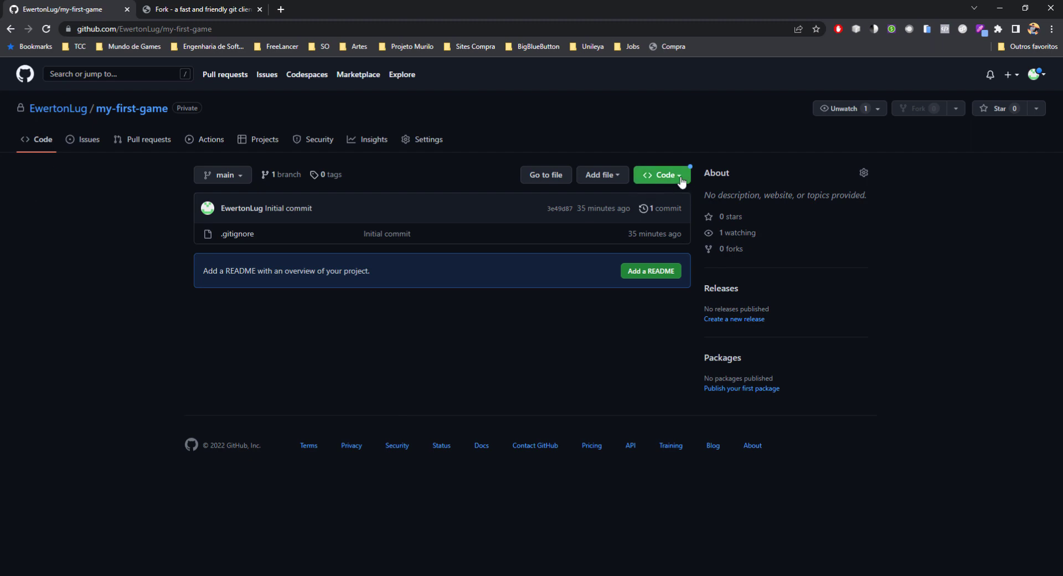
pyautogui.click(681, 182)
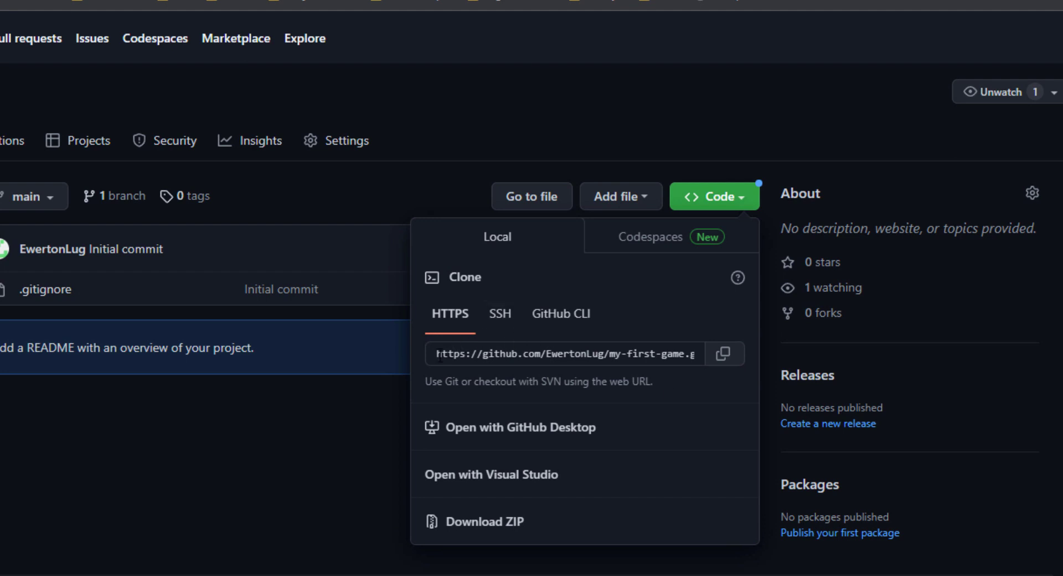
pyautogui.click(733, 362)
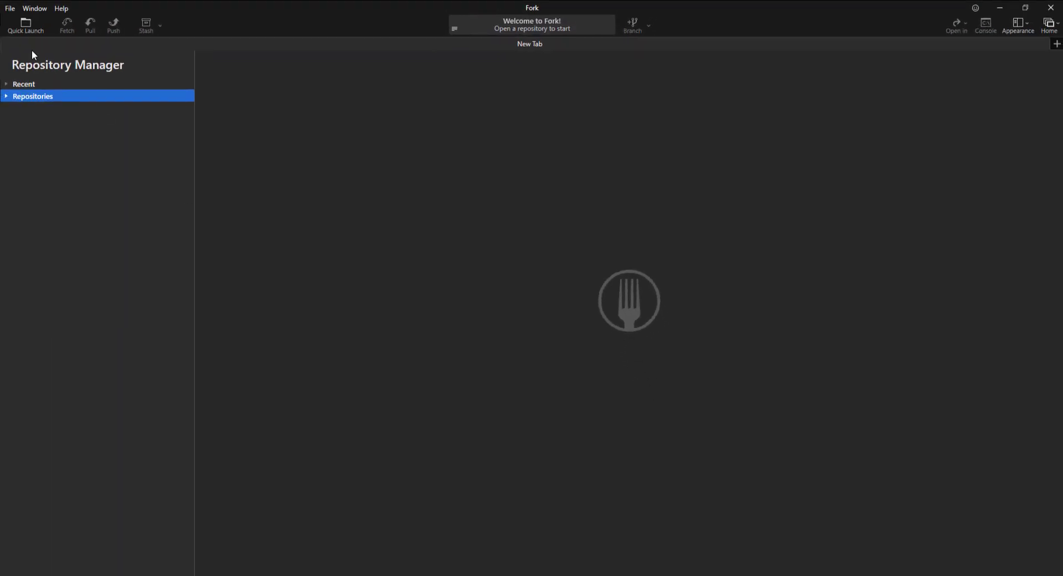
# In Fork, clone the repository from the copied URL into F:\Projetos\Projetos Unity under the name my-first-game
pyautogui.click(14, 11)
pyautogui.click(50, 47)
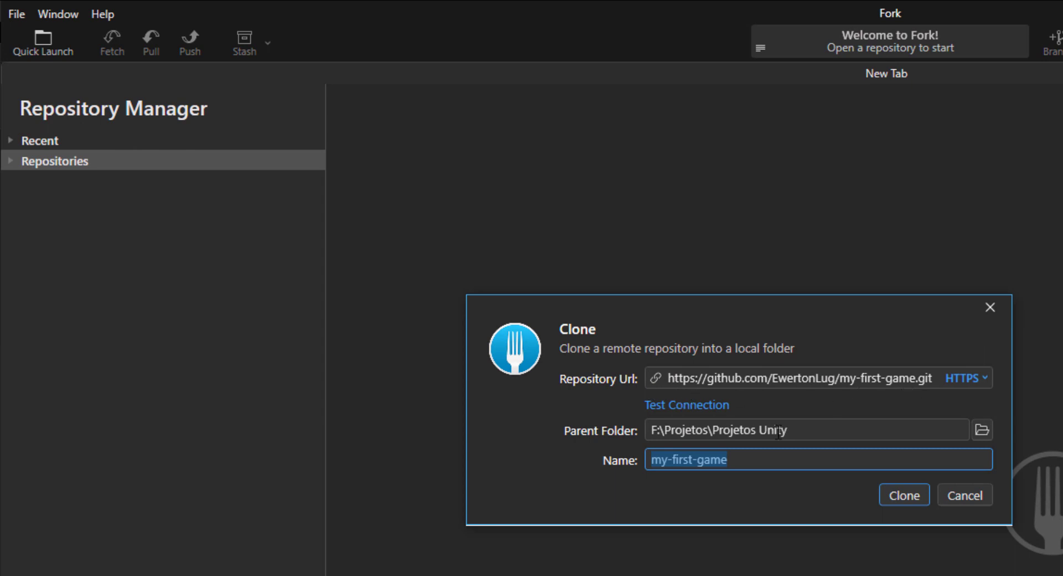
pyautogui.click(804, 434)
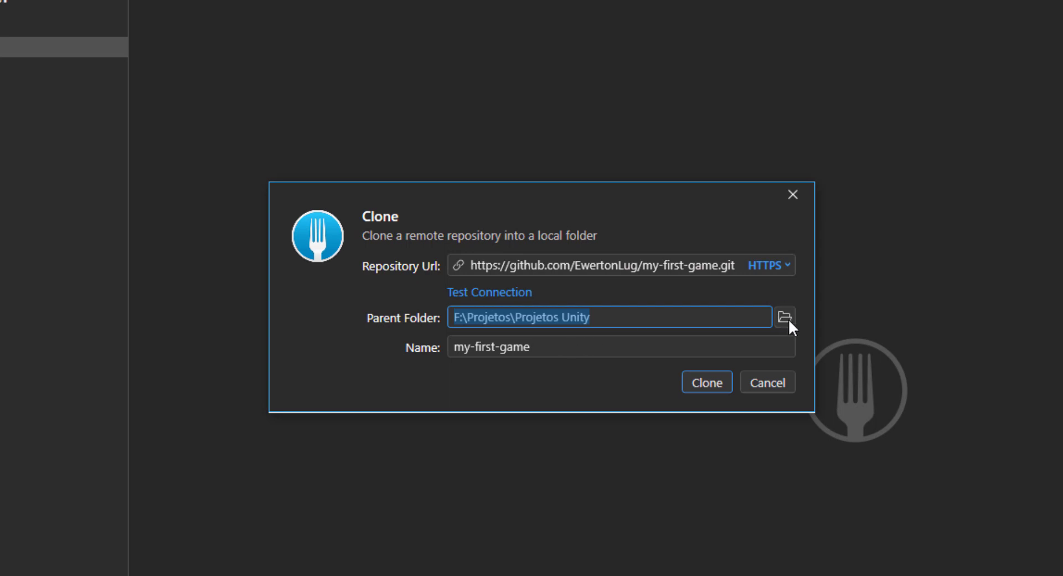
pyautogui.click(574, 317)
pyautogui.moveTo(596, 315); pyautogui.dragTo(278, 314)
pyautogui.press('Tab')
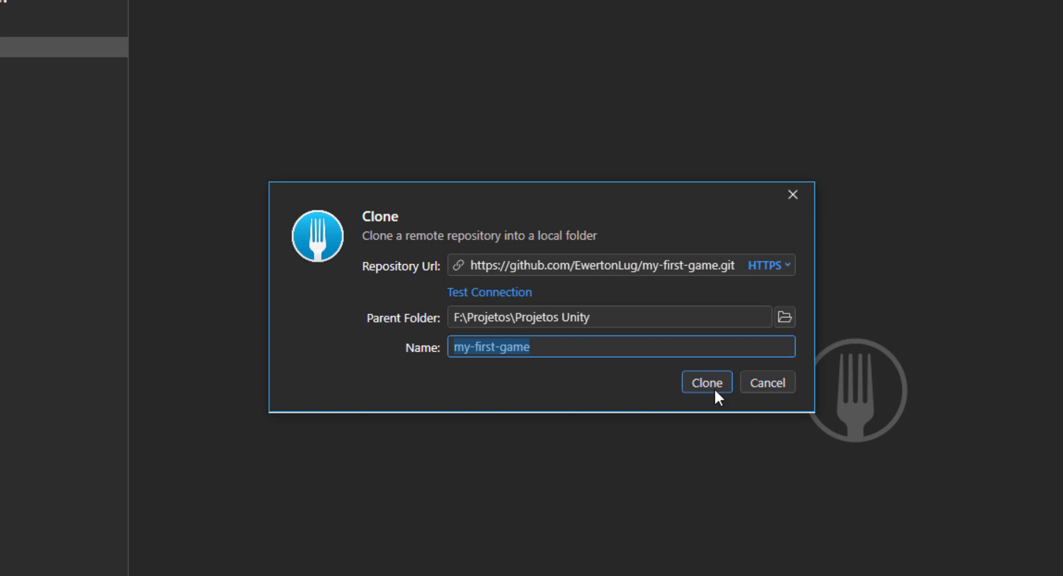
pyautogui.click(711, 386)
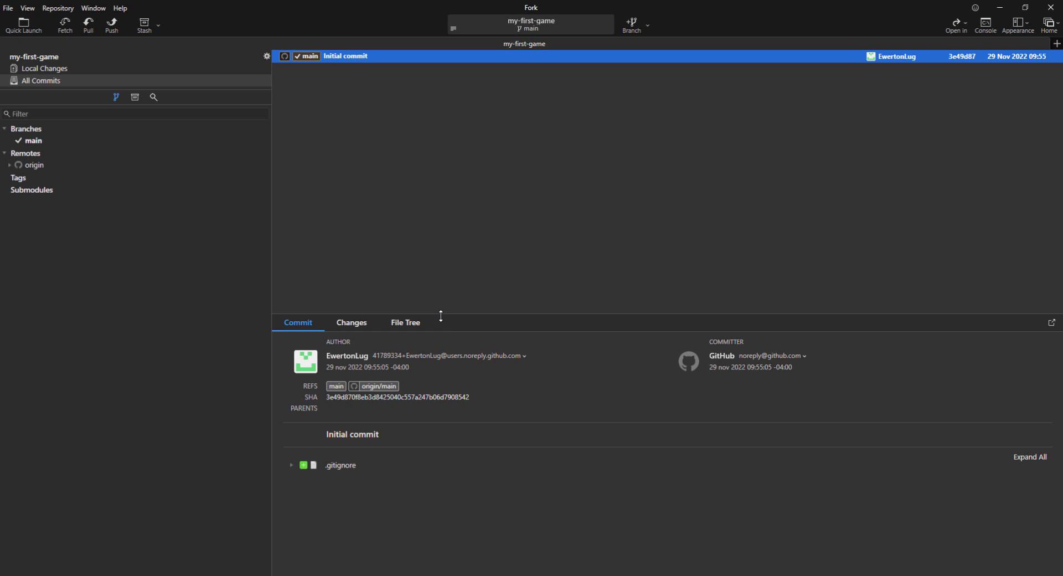
# Examine the cloned repository's initial commit, its local main branch and the main branch under the origin remote
pyautogui.click(222, 140)
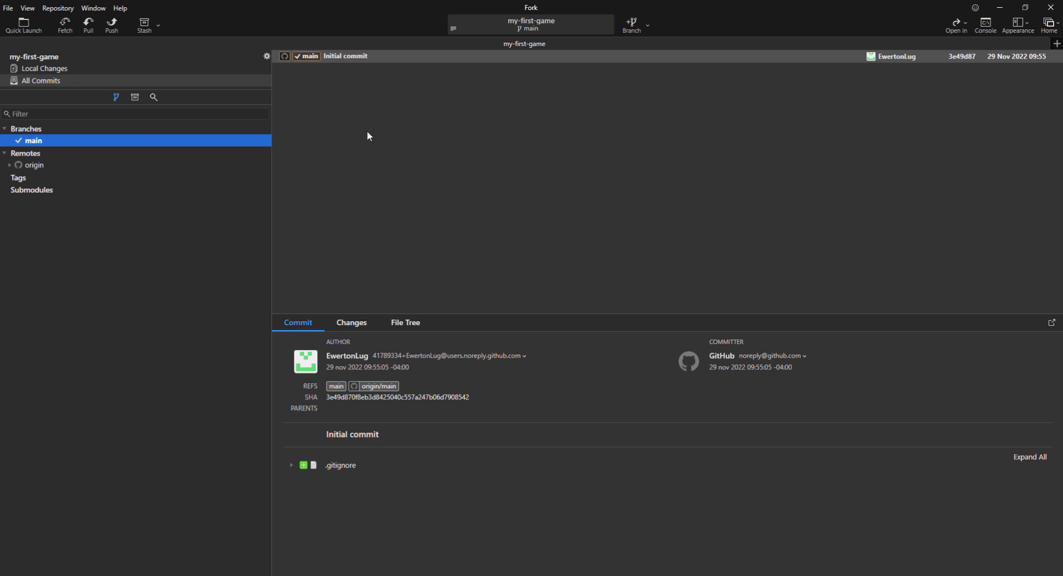
pyautogui.click(389, 60)
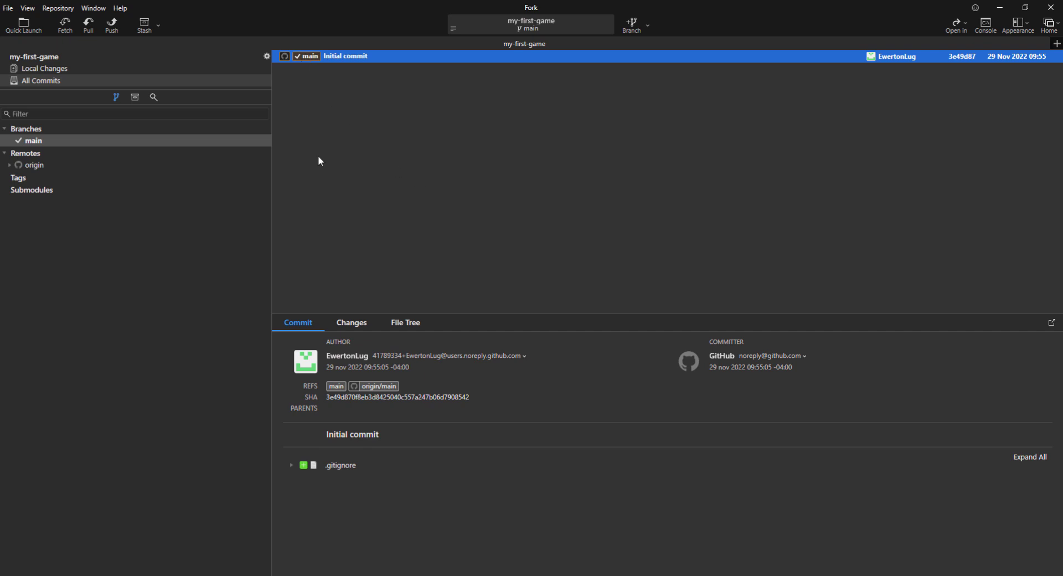
pyautogui.click(29, 142)
pyautogui.click(26, 153)
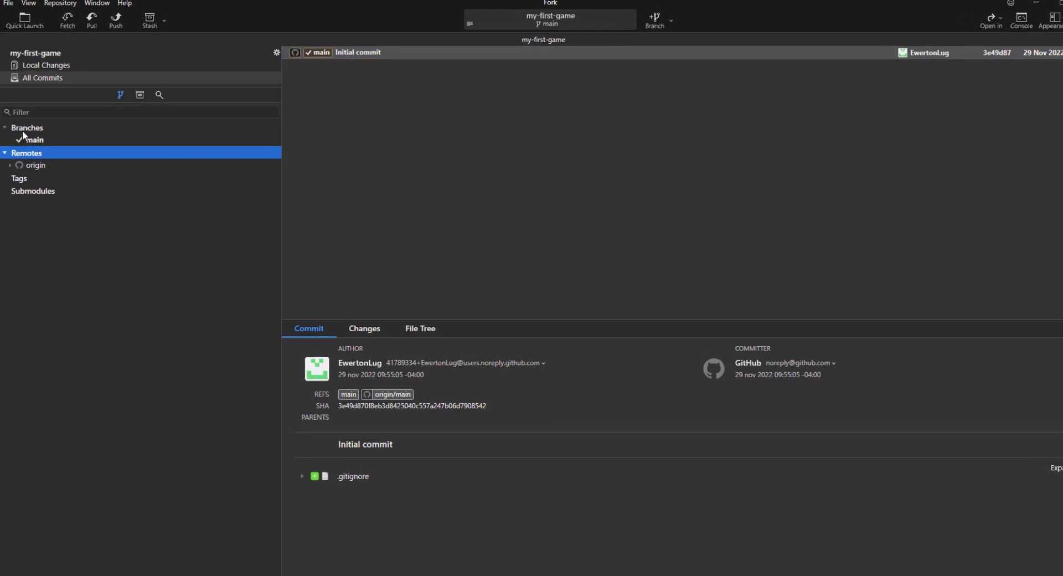
pyautogui.click(28, 132)
pyautogui.click(28, 150)
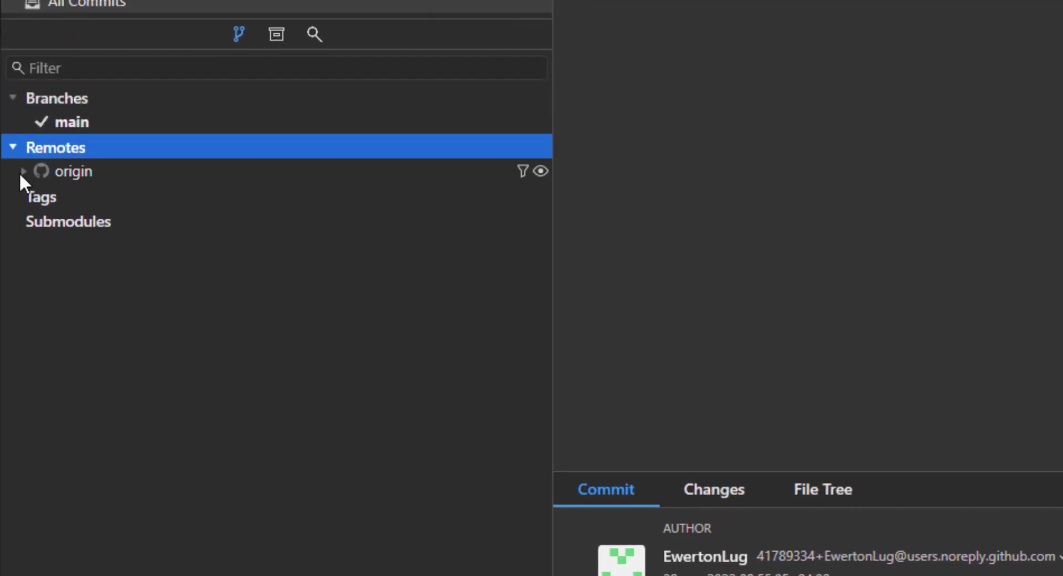
pyautogui.click(20, 169)
pyautogui.click(110, 197)
pyautogui.click(69, 122)
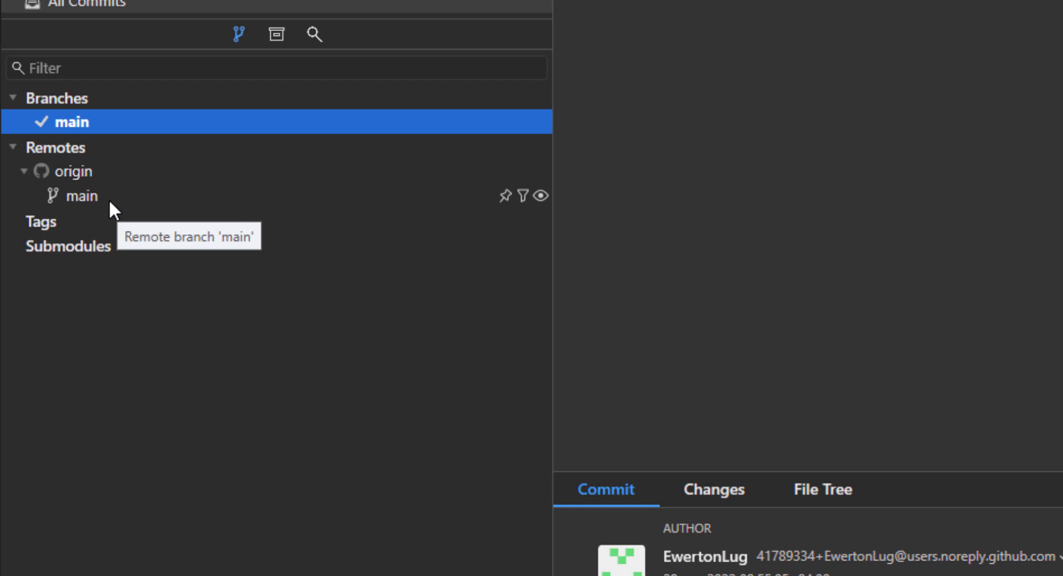
pyautogui.click(76, 96)
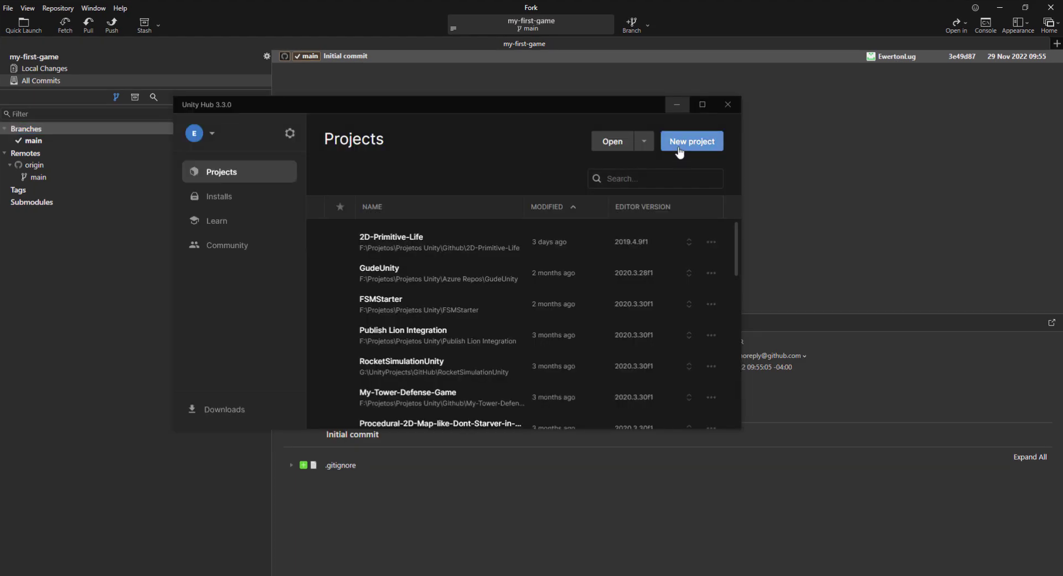
# In Unity Hub, set up a new project named My First Game using the 2D Core template
pyautogui.click(679, 149)
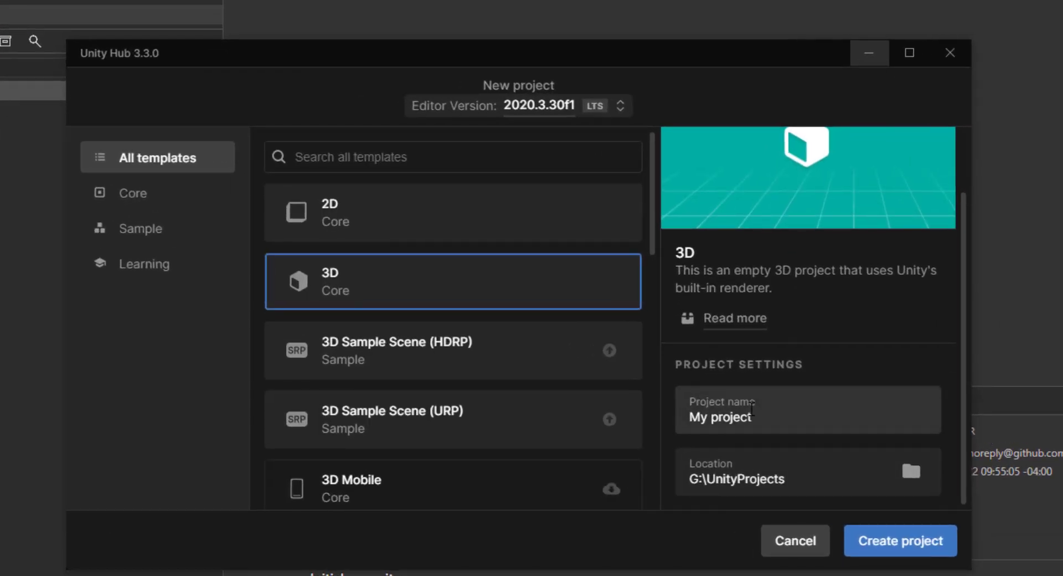
pyautogui.click(862, 423)
pyautogui.write('M')
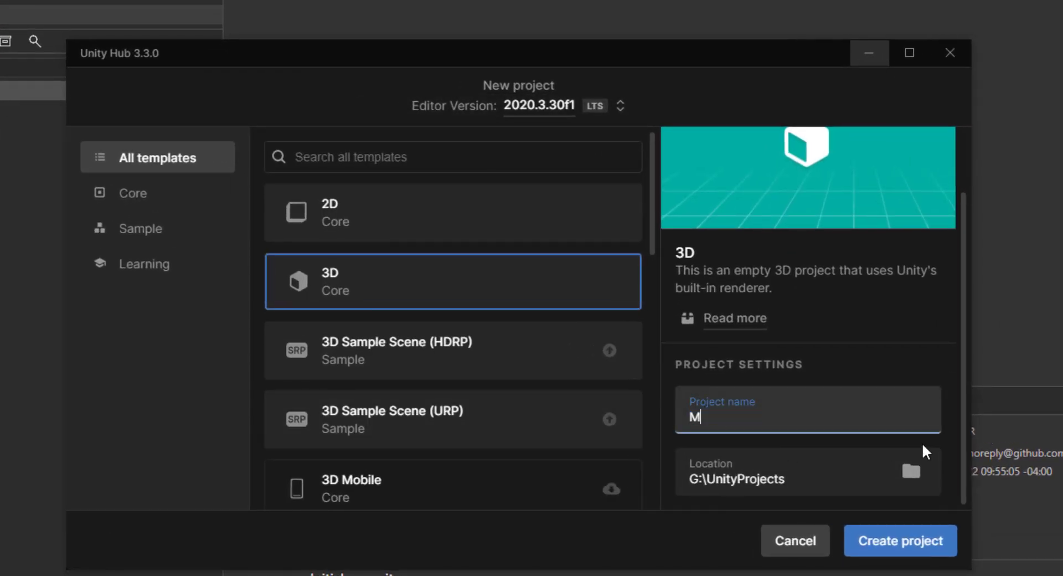
pyautogui.write('y First Game')
pyautogui.click(453, 238)
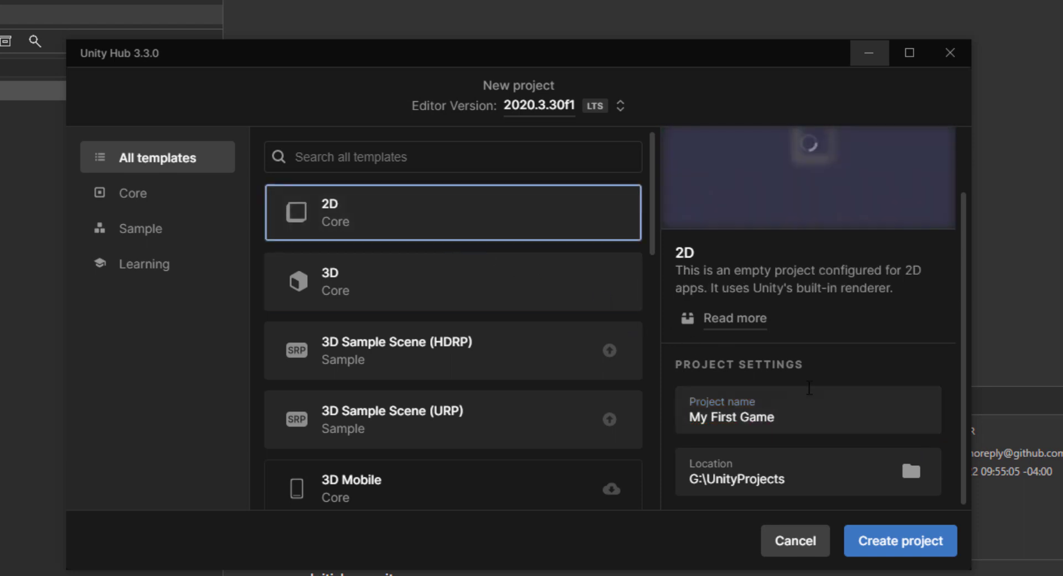
# Set the project location to the cloned my-first-game folder inside Projetos Unity and create the project
pyautogui.click(912, 471)
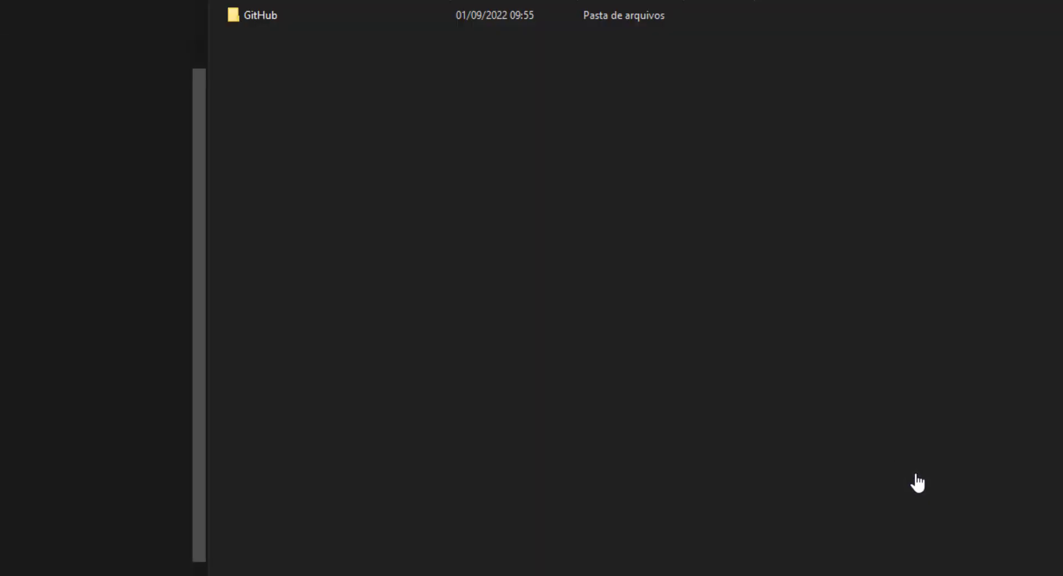
pyautogui.scroll(-1, 89, 398)
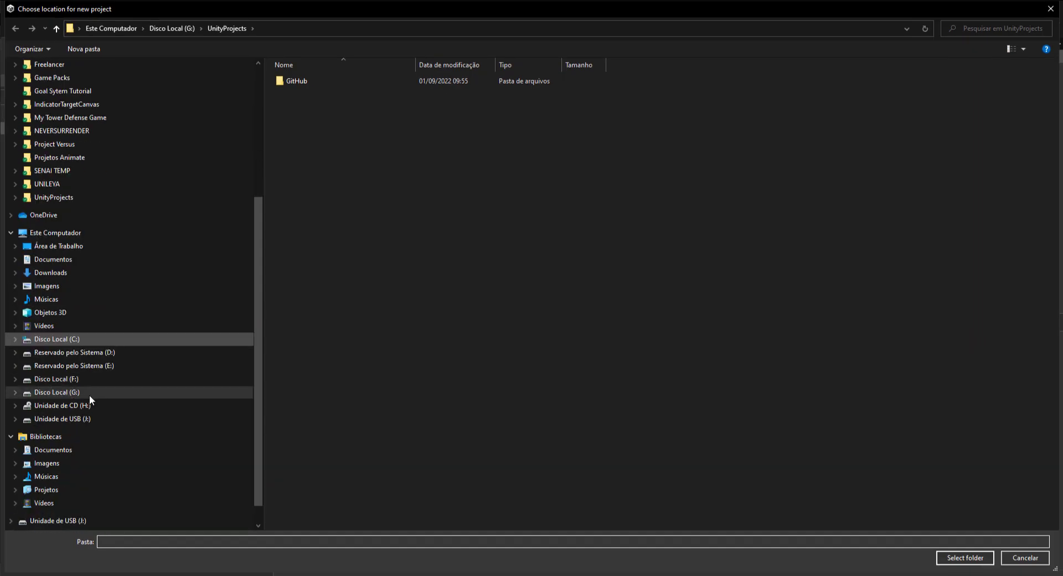
pyautogui.click(53, 490)
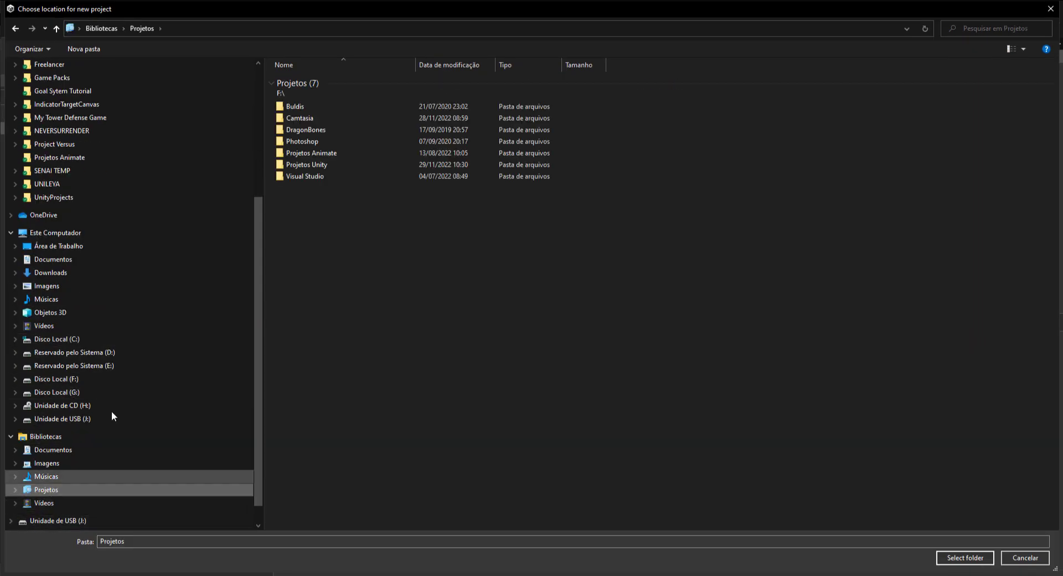
pyautogui.doubleClick(306, 169)
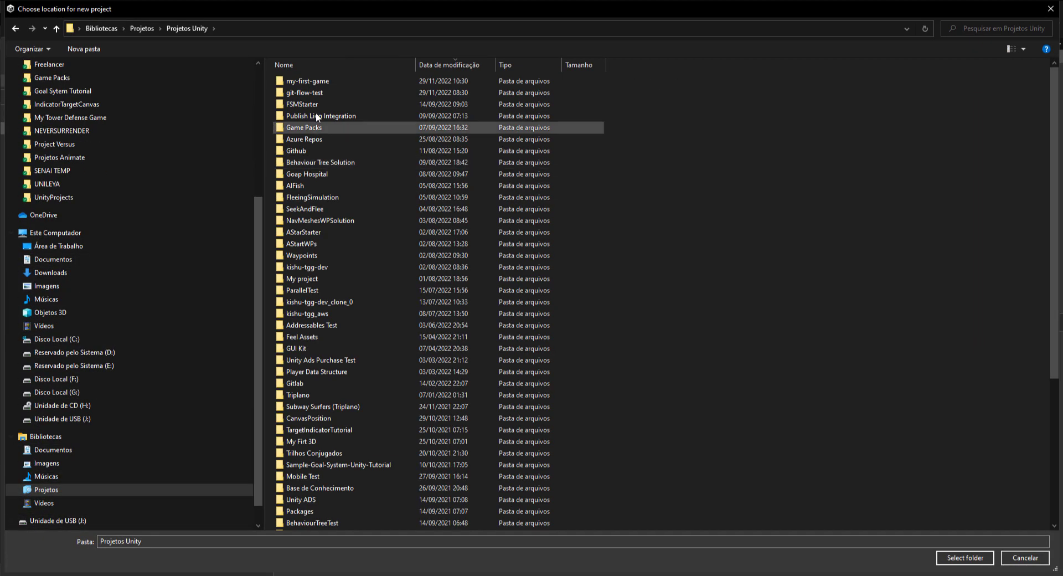
pyautogui.doubleClick(312, 80)
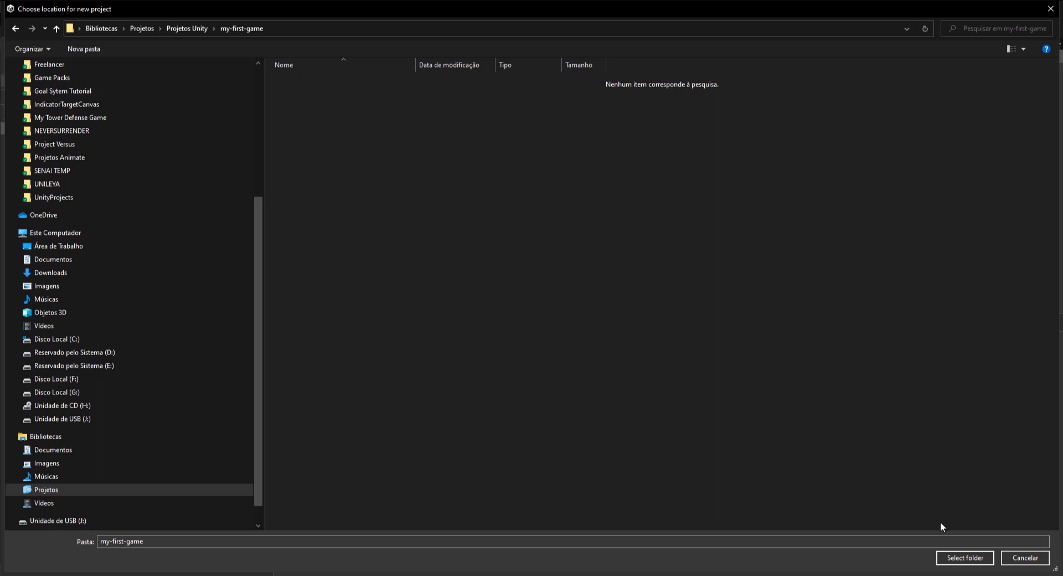
pyautogui.click(959, 559)
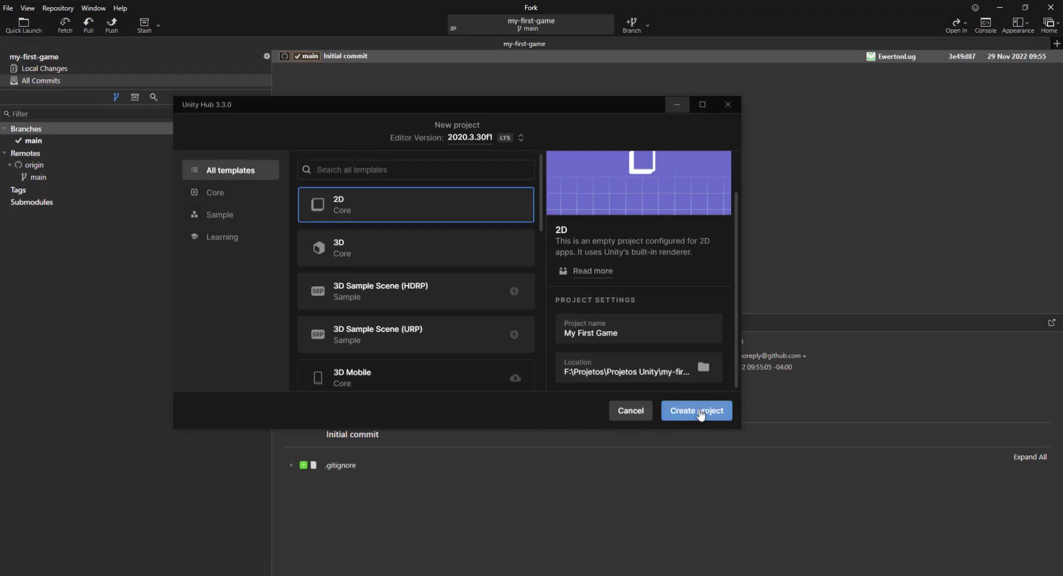
pyautogui.click(700, 412)
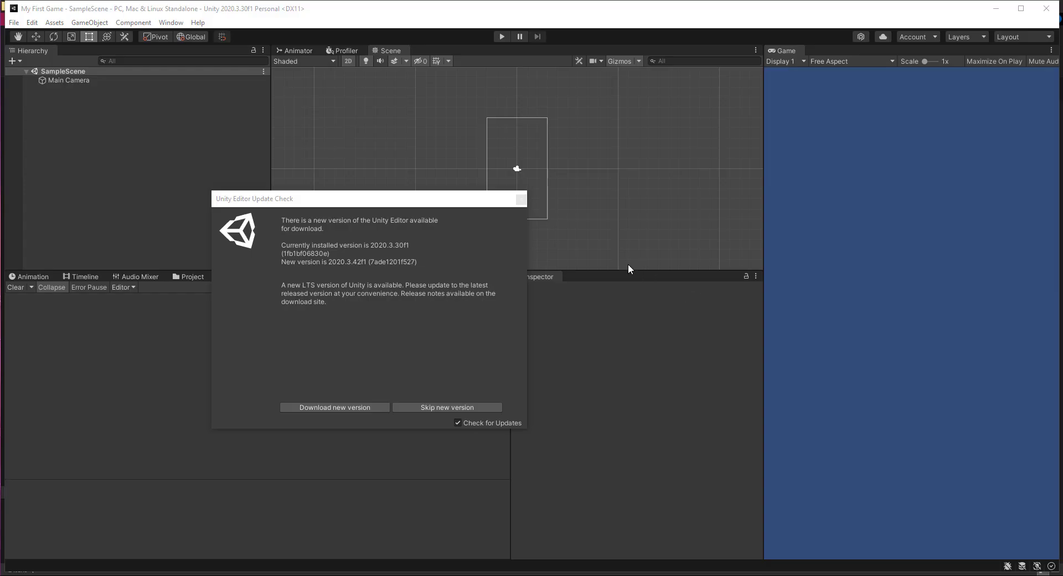
# Dismiss the Unity Editor update notice and display the new project's Assets
pyautogui.click(519, 201)
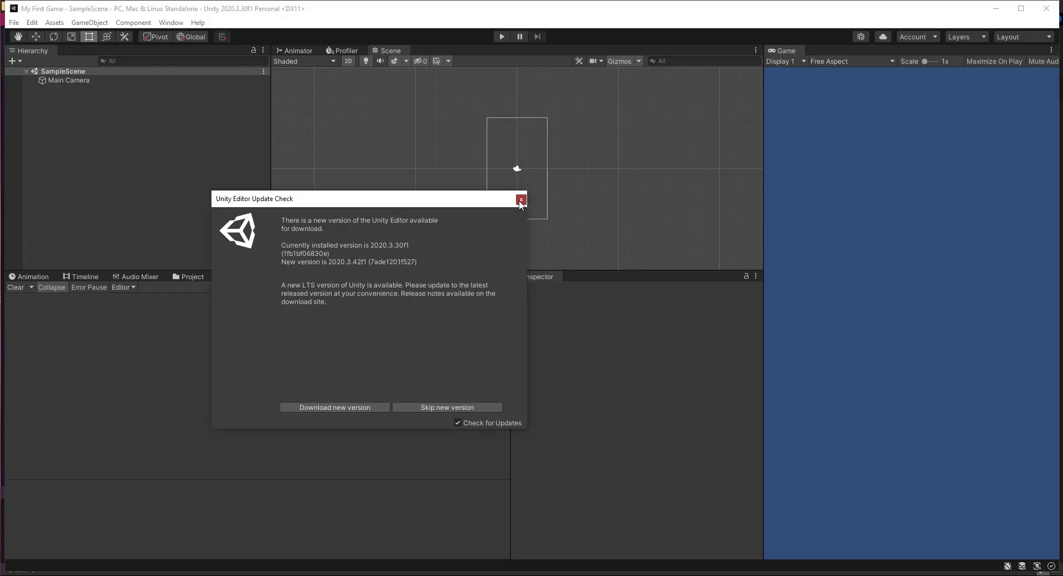
pyautogui.click(521, 201)
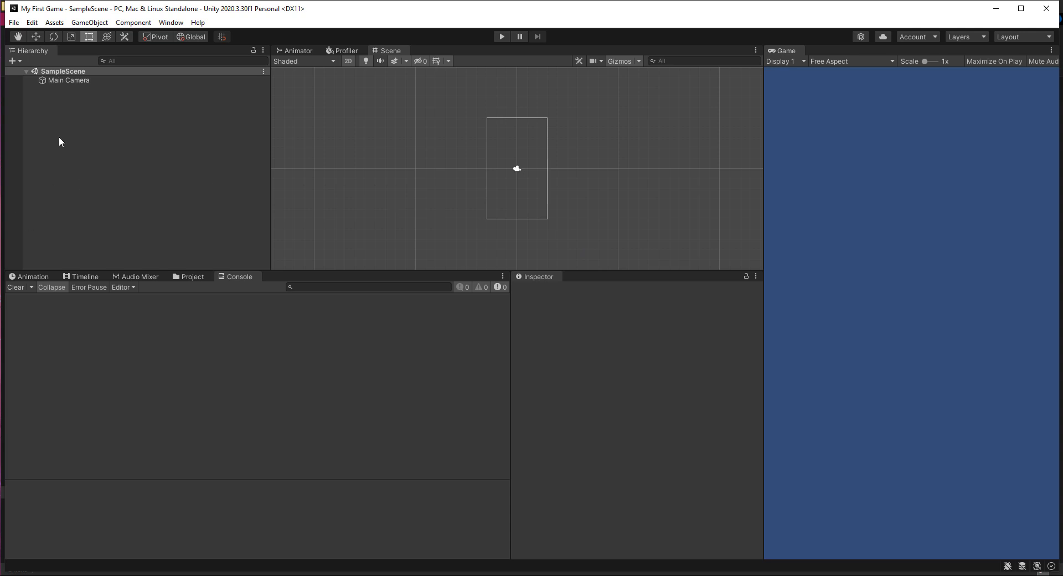
pyautogui.click(193, 276)
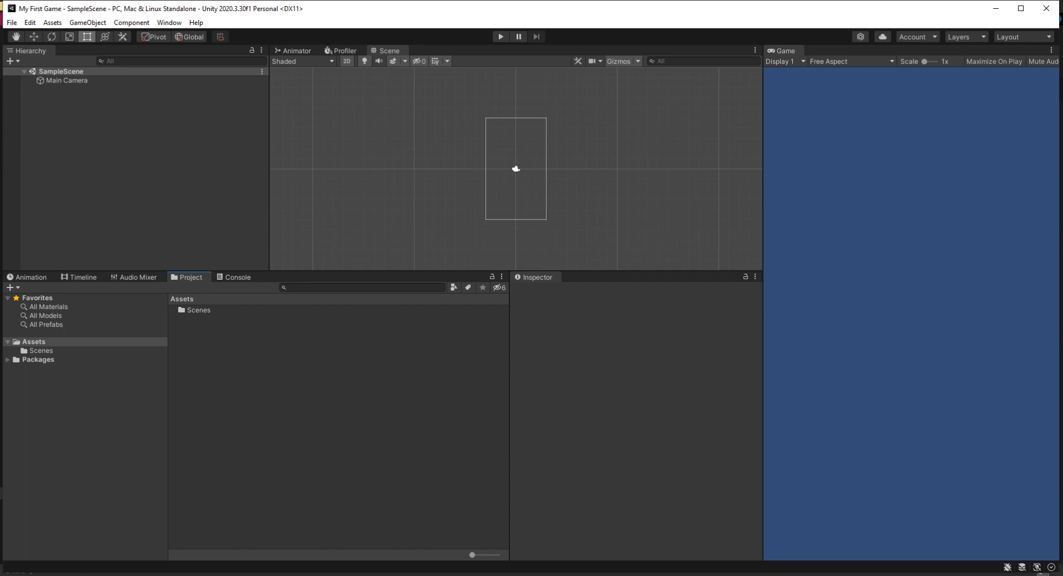
# In File Explorer, move all contents of the nested My First Game project folder up into the my-first-game repository folder
pyautogui.click(152, 575)
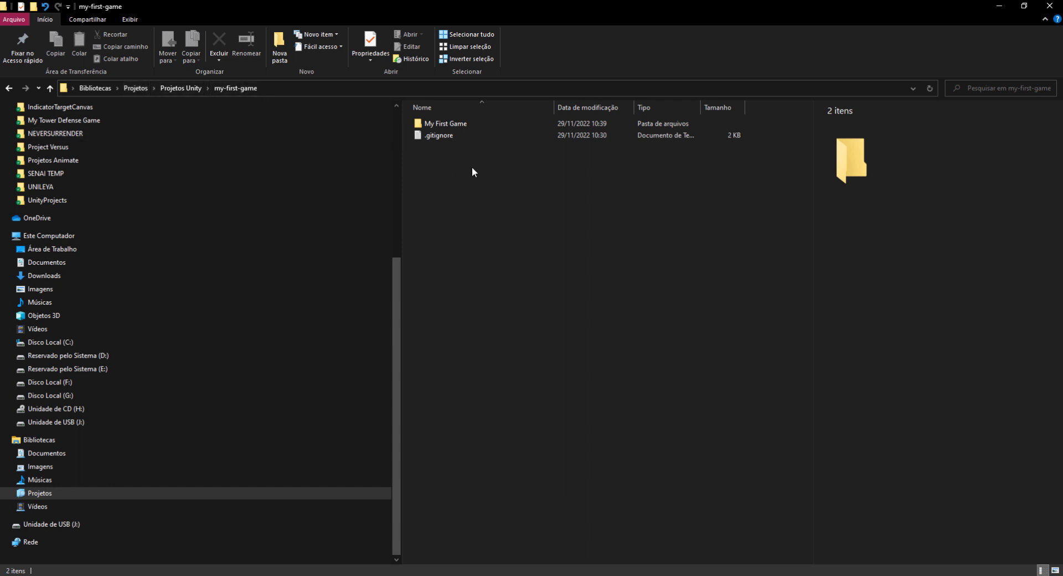
pyautogui.doubleClick(446, 124)
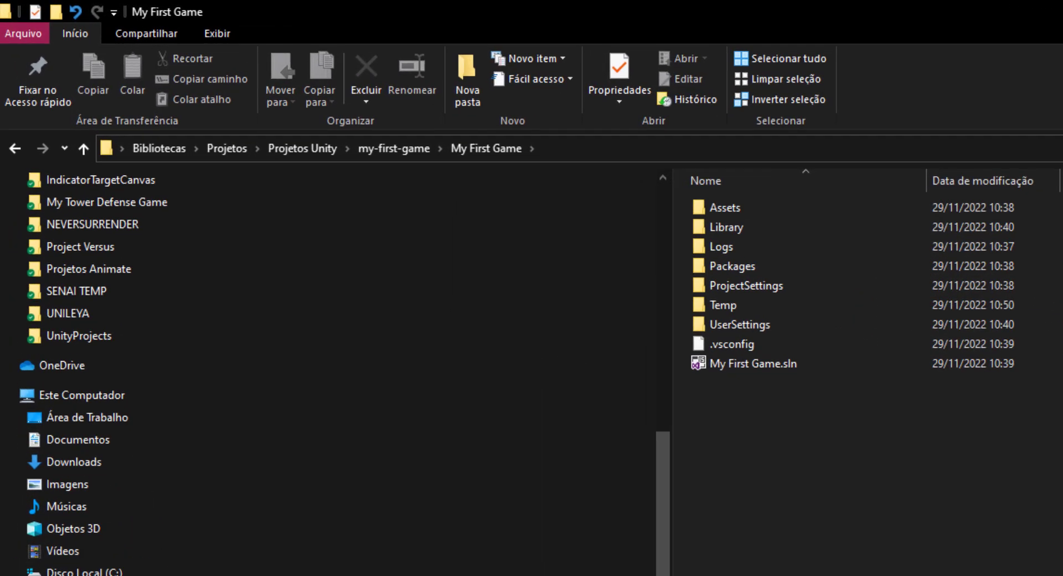
pyautogui.click(389, 145)
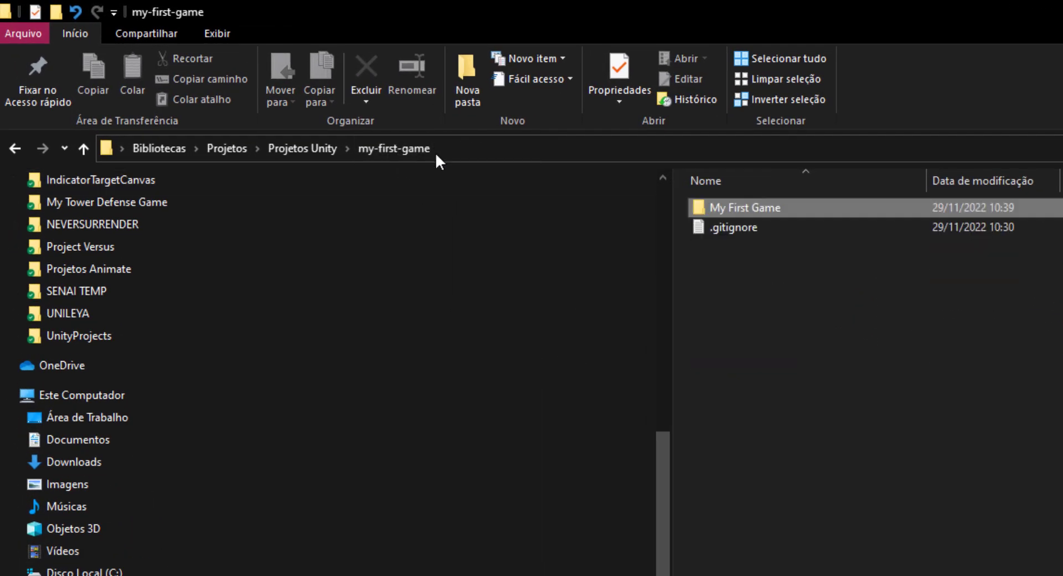
pyautogui.doubleClick(745, 207)
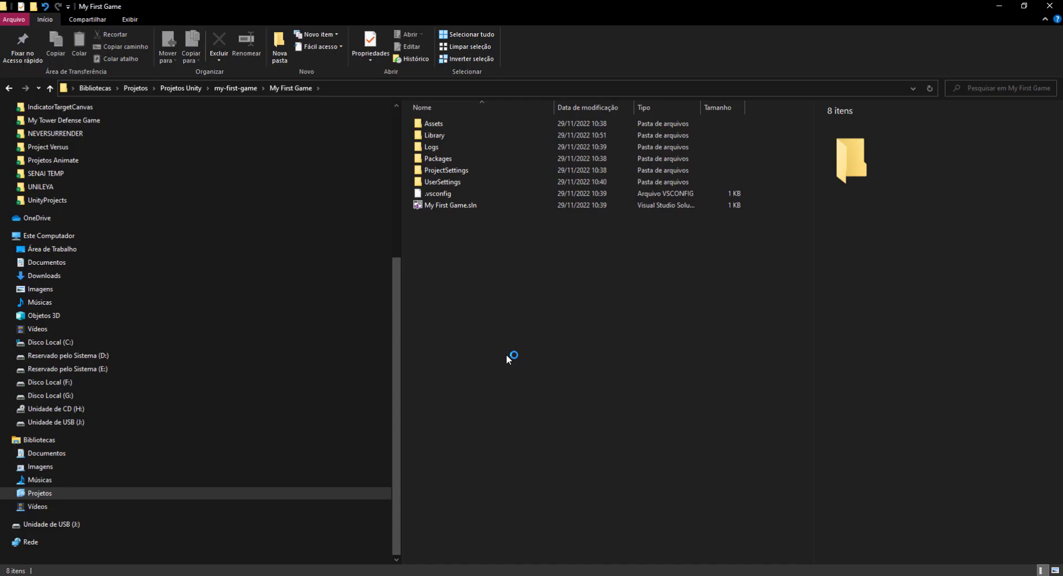
pyautogui.moveTo(489, 302); pyautogui.dragTo(437, 125)
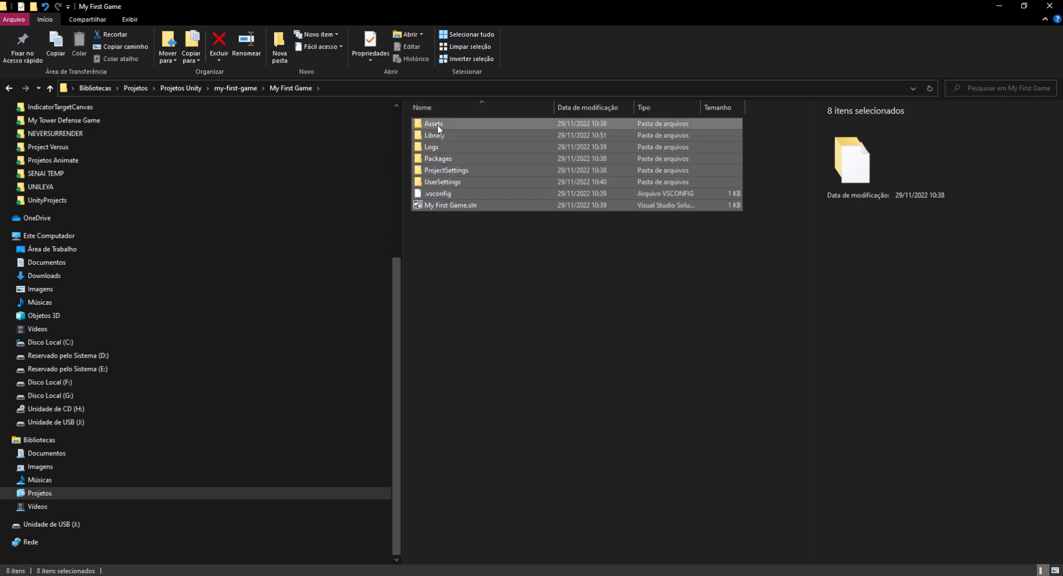
pyautogui.rightClick(437, 125)
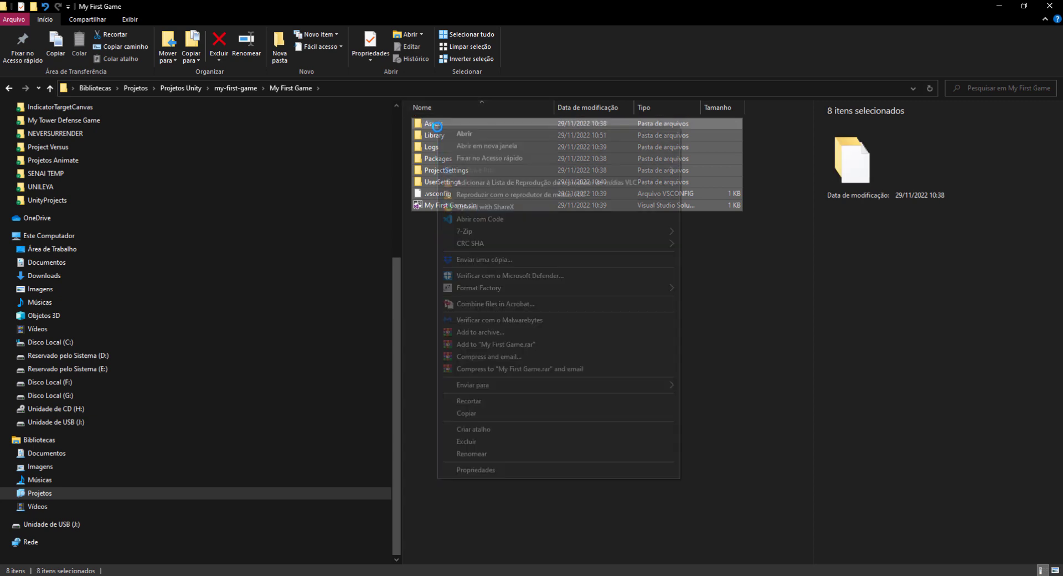
pyautogui.click(470, 399)
pyautogui.click(235, 87)
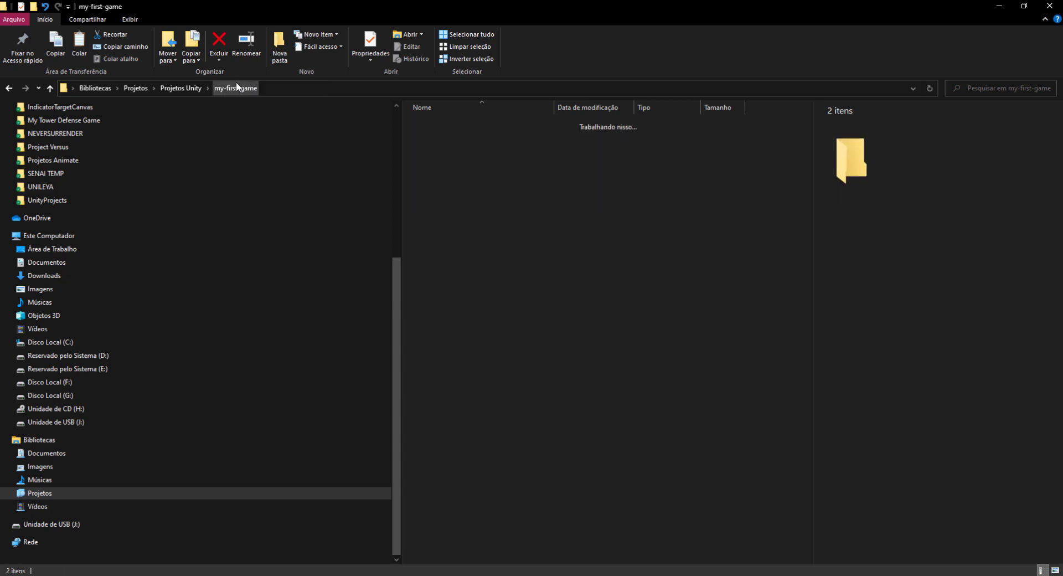
pyautogui.rightClick(456, 184)
pyautogui.click(496, 261)
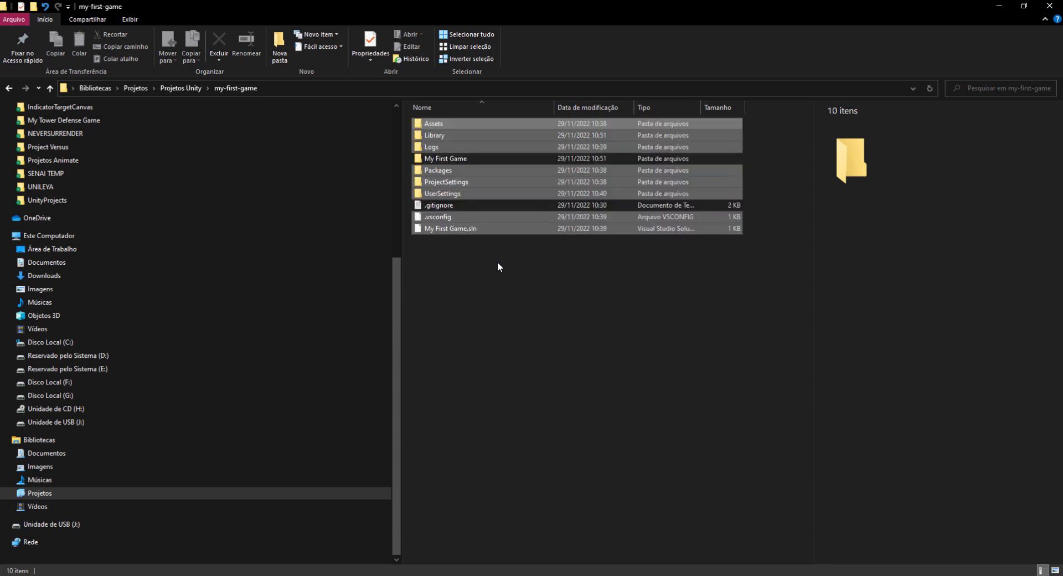
# Delete the emptied My First Game subfolder from the my-first-game folder
pyautogui.click(489, 304)
pyautogui.click(443, 158)
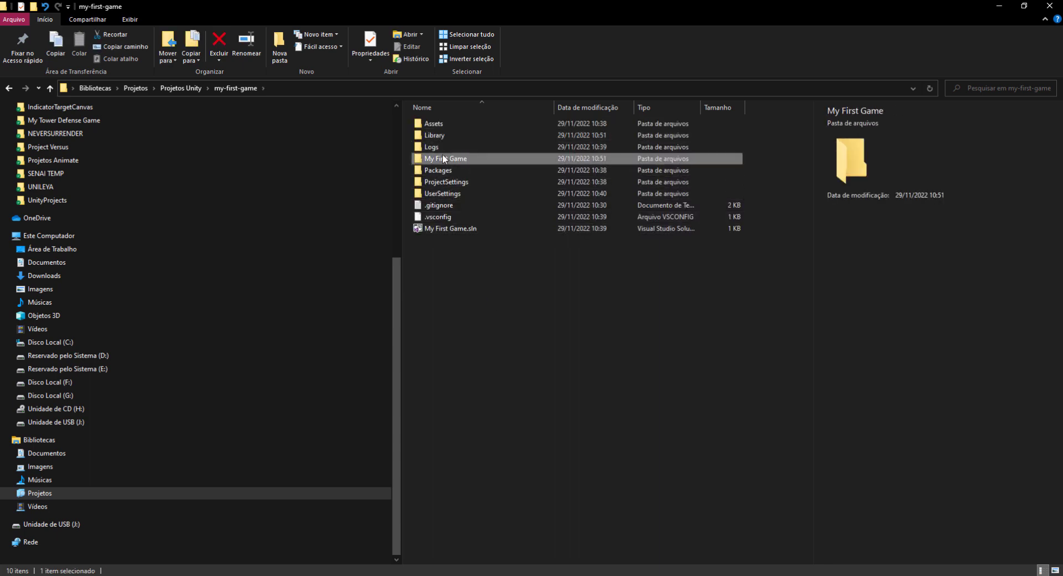
pyautogui.press('Delete')
pyautogui.press('Return')
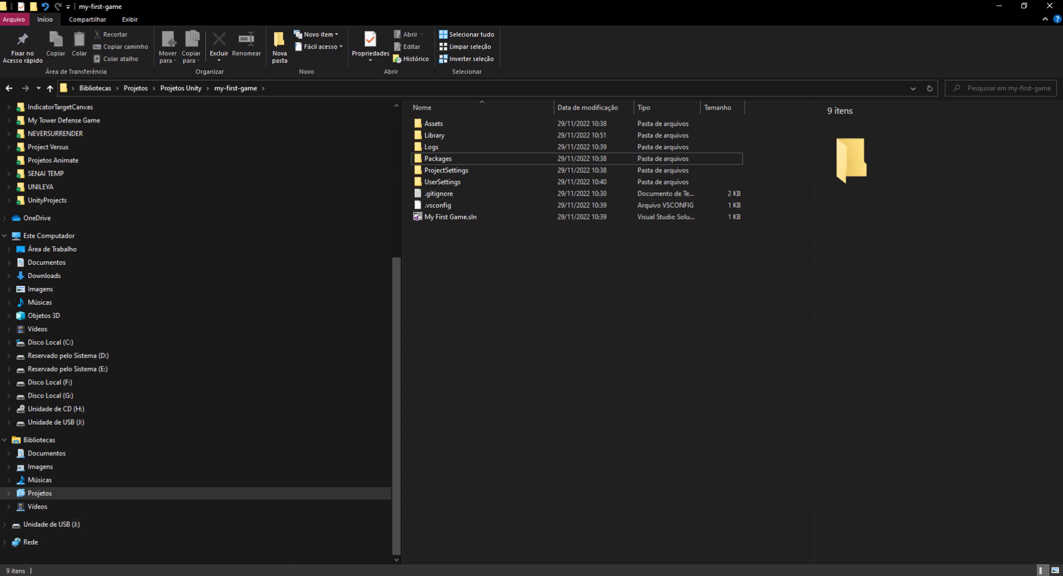
# In Unity Hub, remove the My First Game project from the projects list
pyautogui.click(257, 575)
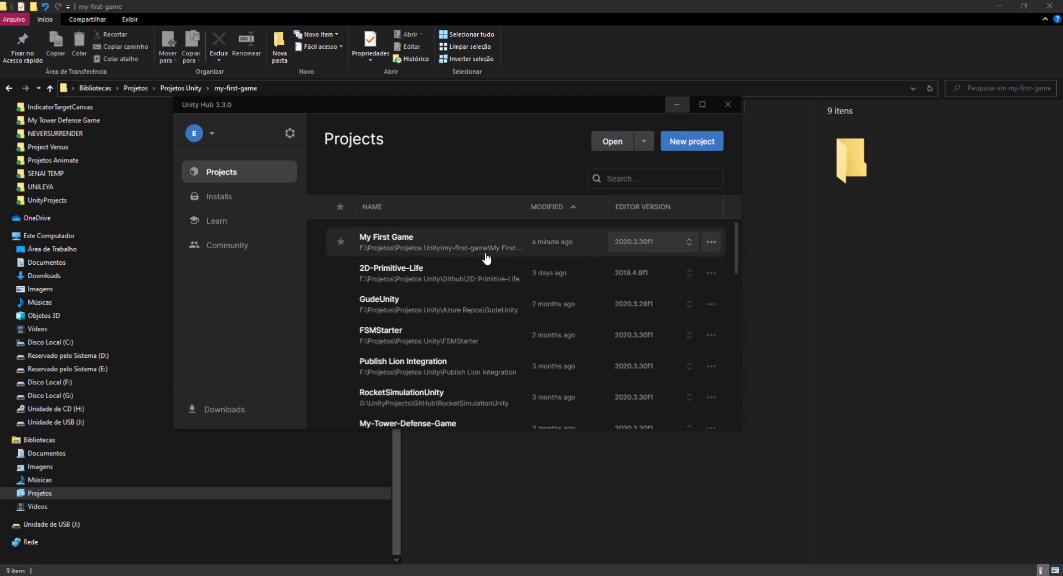
pyautogui.click(712, 242)
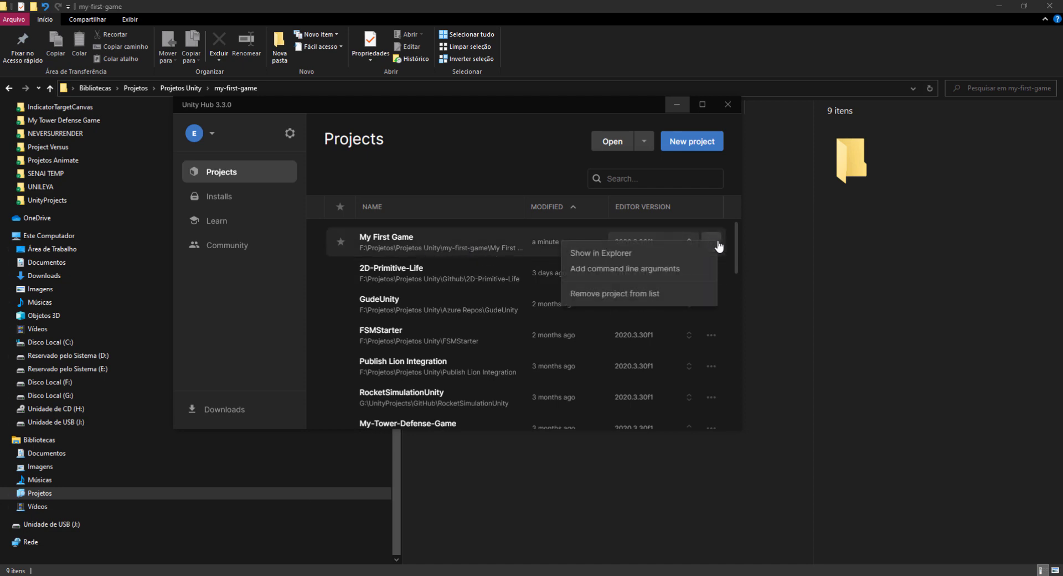
pyautogui.click(627, 295)
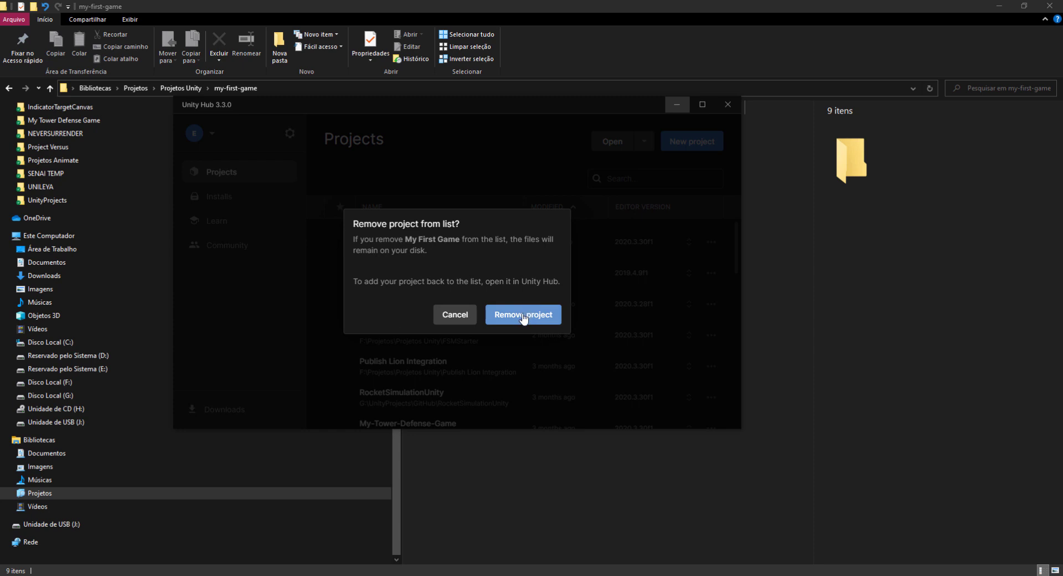
pyautogui.click(524, 314)
# Add the my-first-game folder inside Projetos Unity to the projects list from disk and open the project in the Unity Editor
pyautogui.click(643, 142)
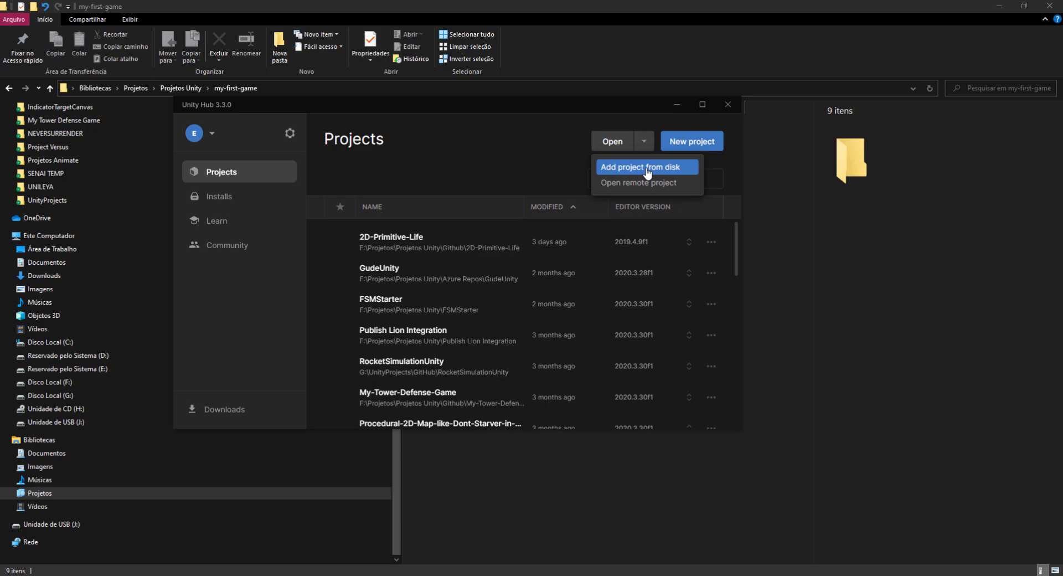
pyautogui.click(647, 174)
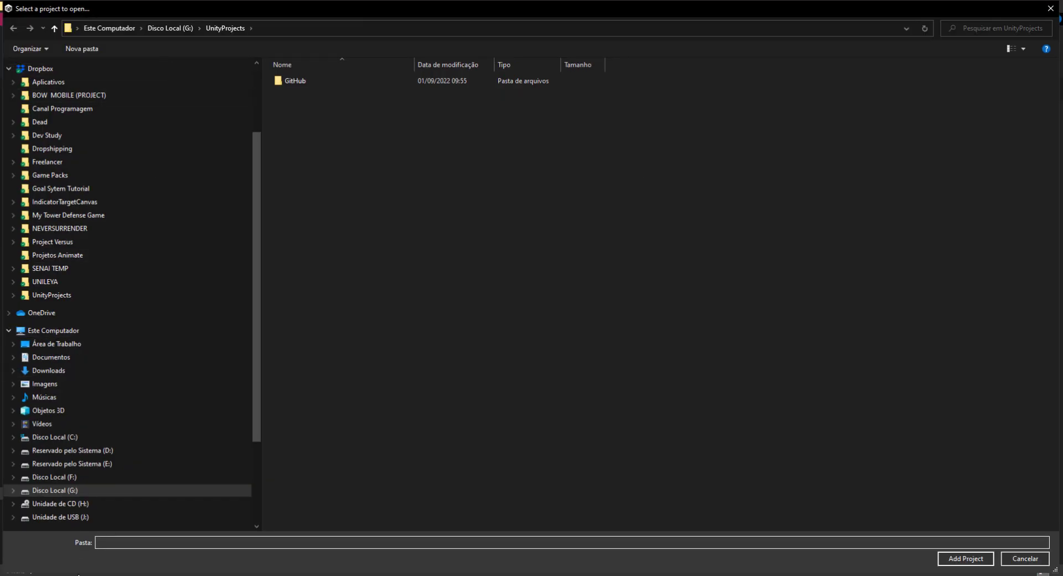
pyautogui.scroll(-3, 97, 479)
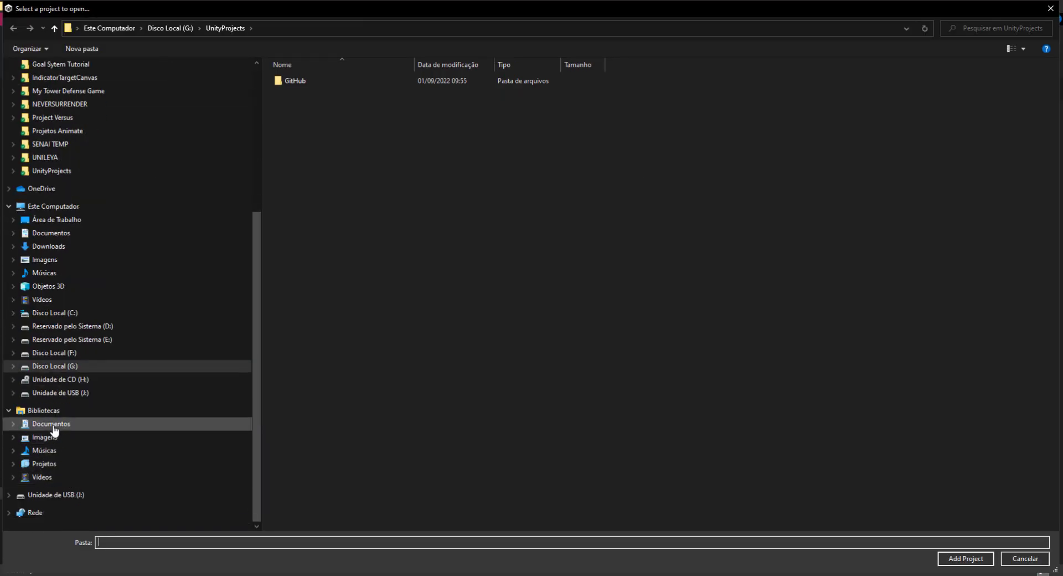
pyautogui.click(45, 464)
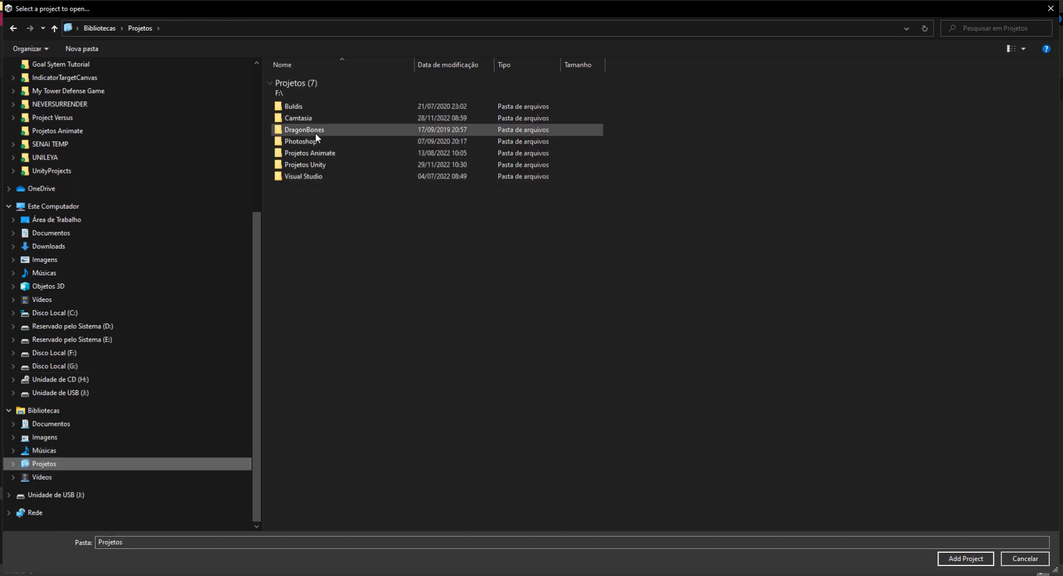
pyautogui.doubleClick(315, 161)
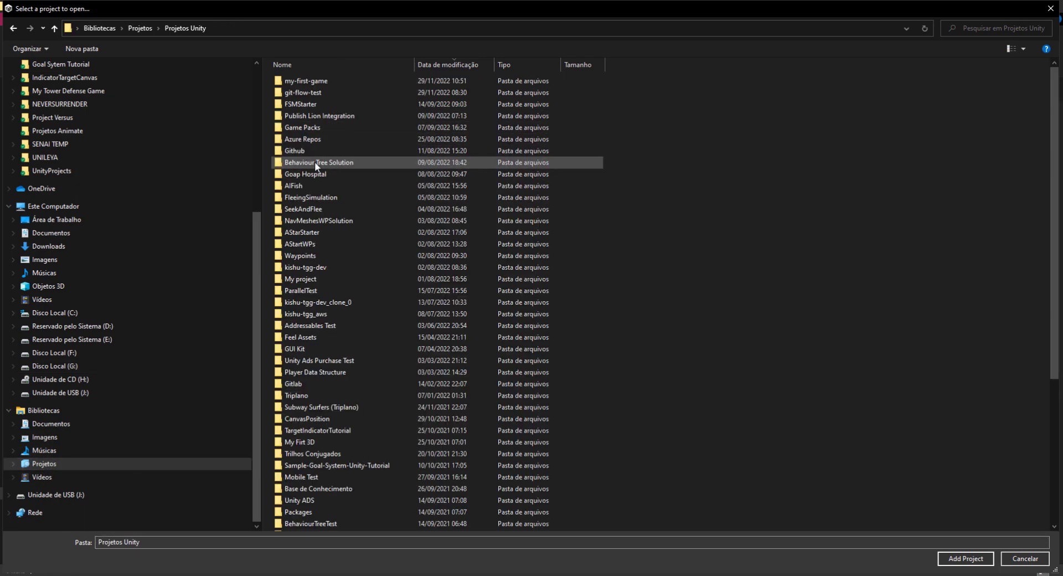
pyautogui.click(307, 81)
pyautogui.click(964, 558)
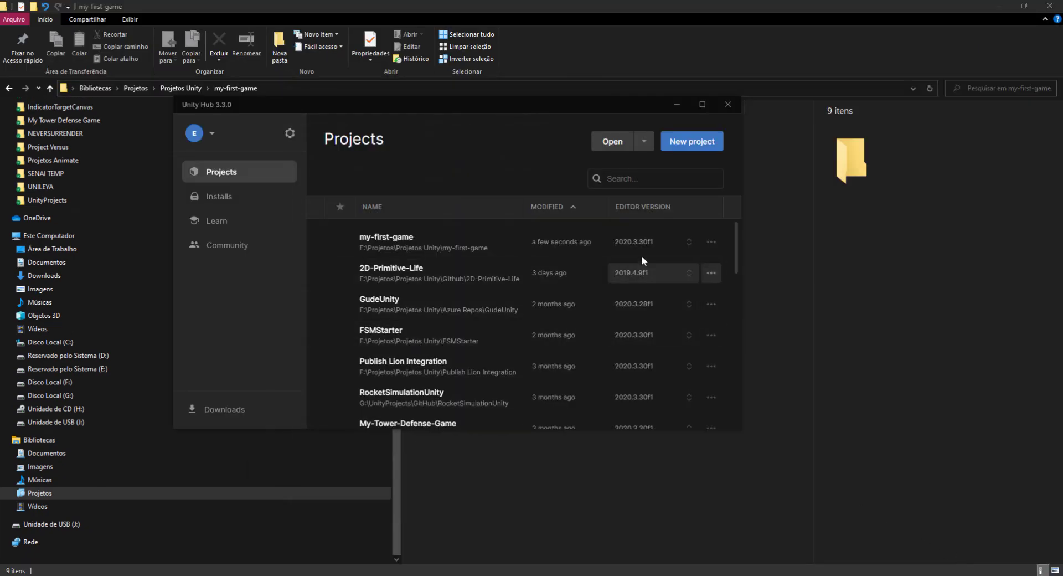
pyautogui.click(404, 243)
pyautogui.click(403, 244)
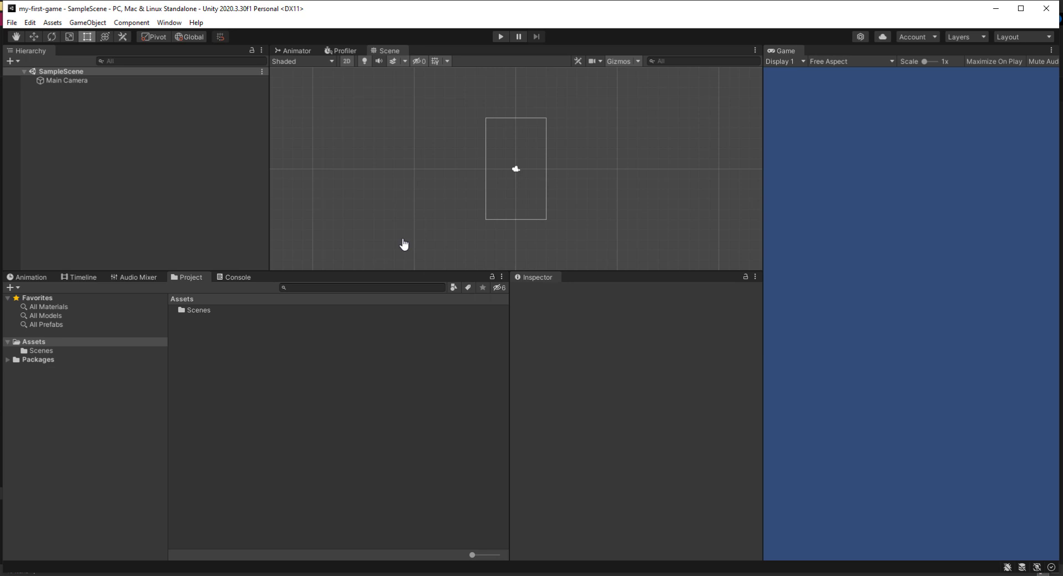
# In Fork, examine the unstaged local changes in the Assets, Packages, ProjectSettings and UserSettings folders, including EditorUserSettings.asset
pyautogui.click(326, 331)
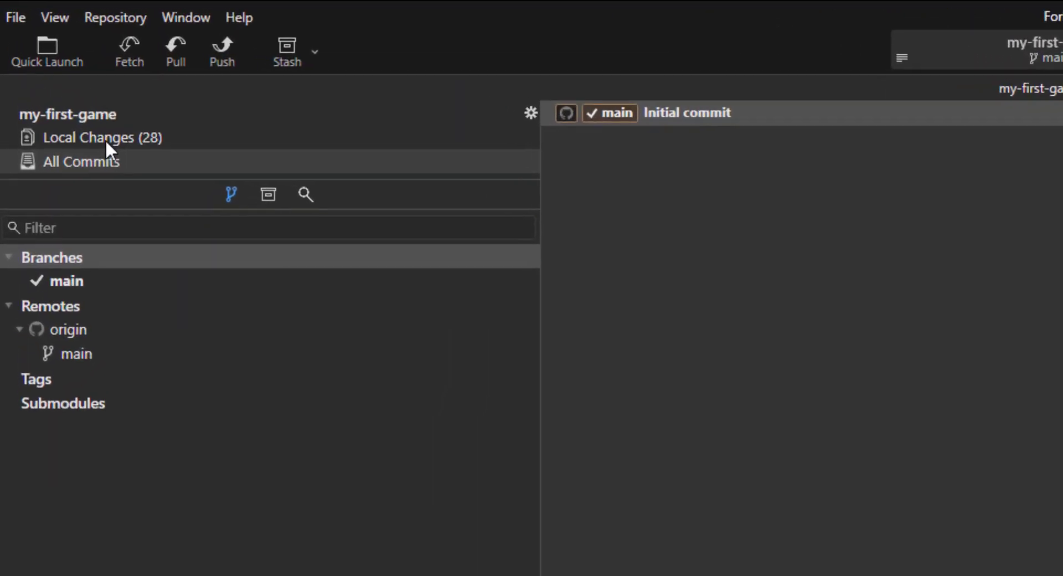
pyautogui.click(177, 137)
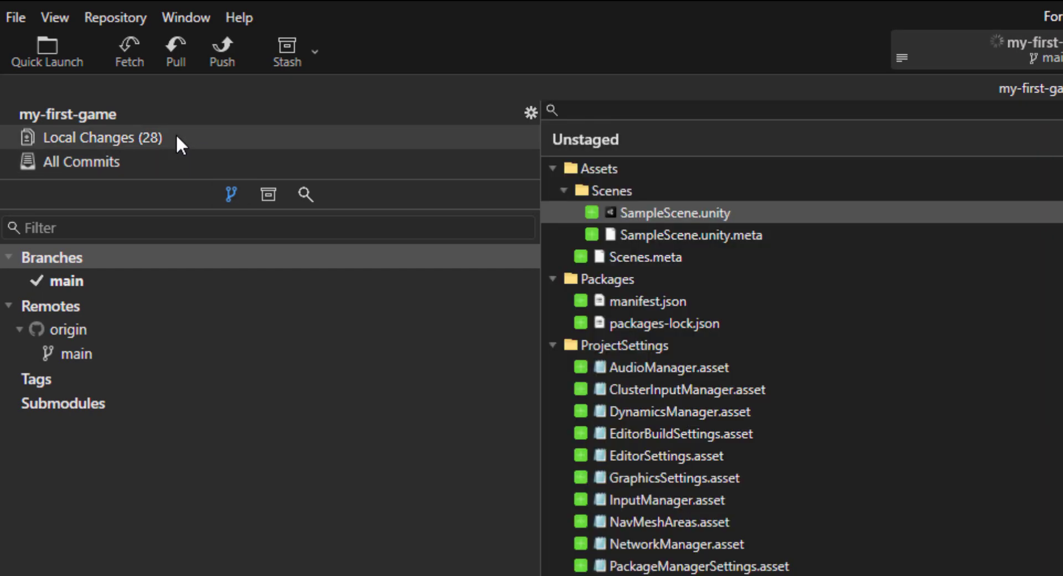
pyautogui.click(562, 190)
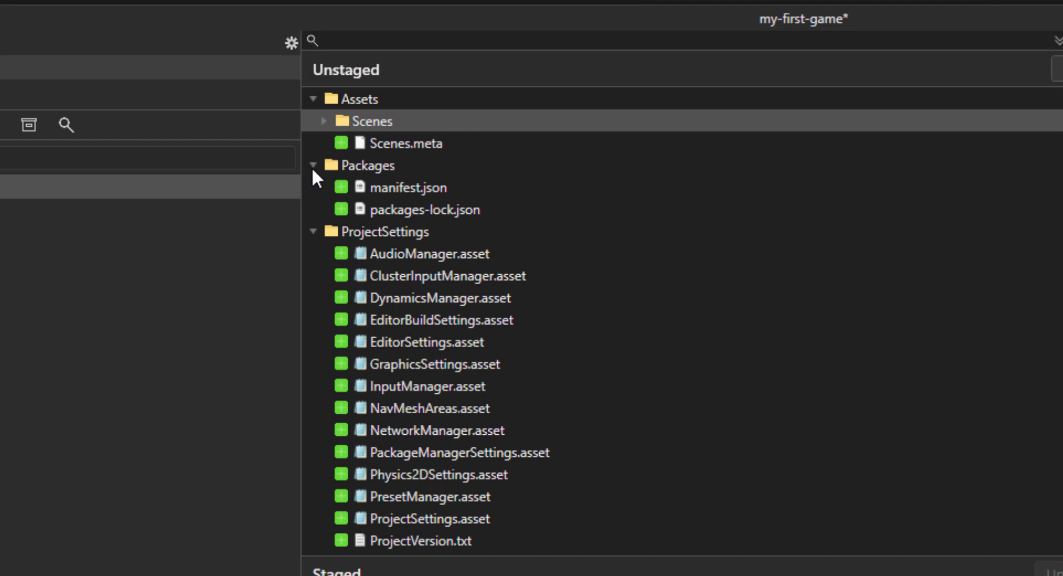
pyautogui.click(552, 234)
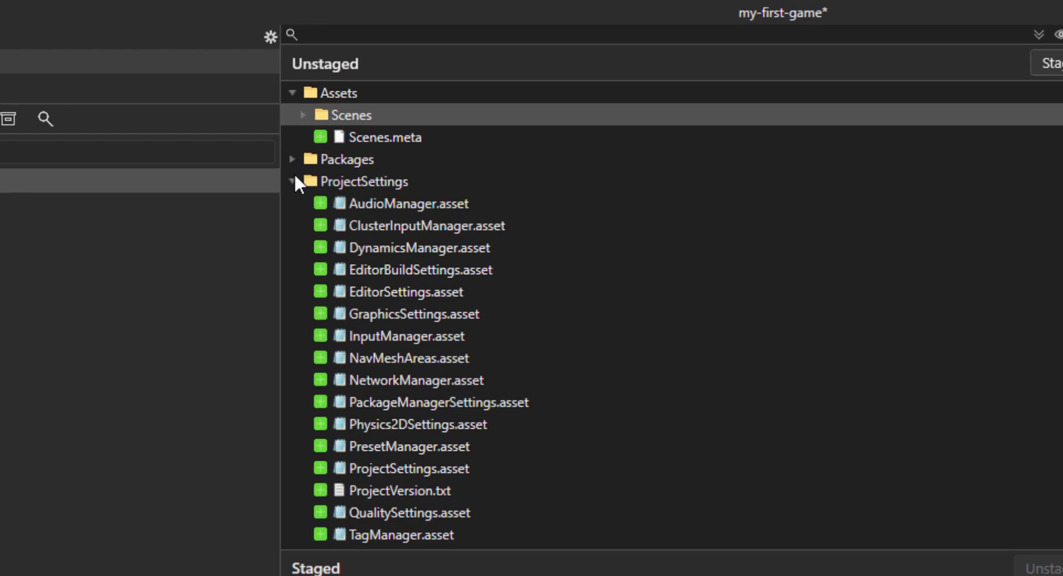
pyautogui.click(293, 182)
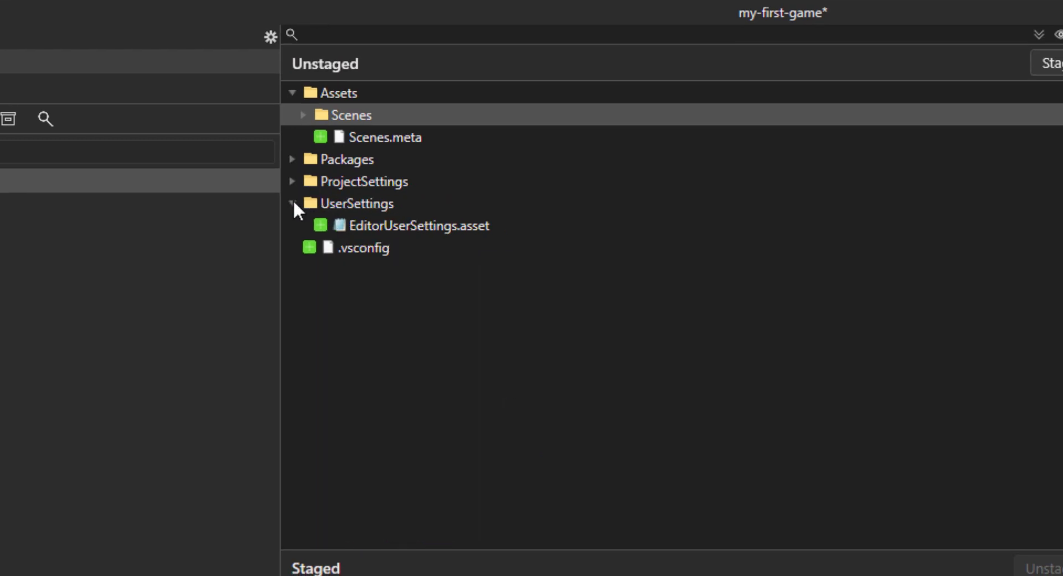
pyautogui.click(292, 203)
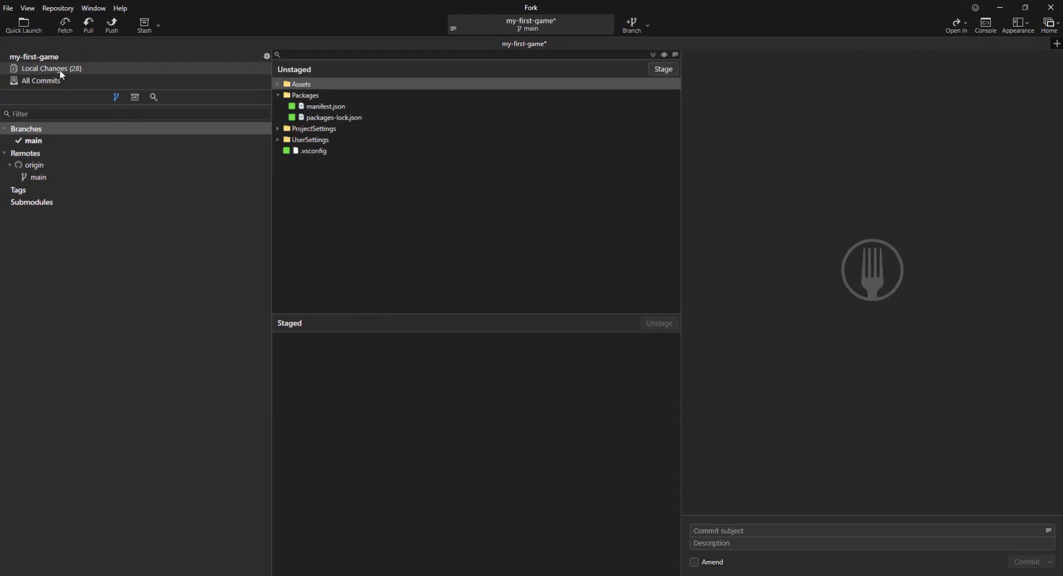
pyautogui.click(313, 108)
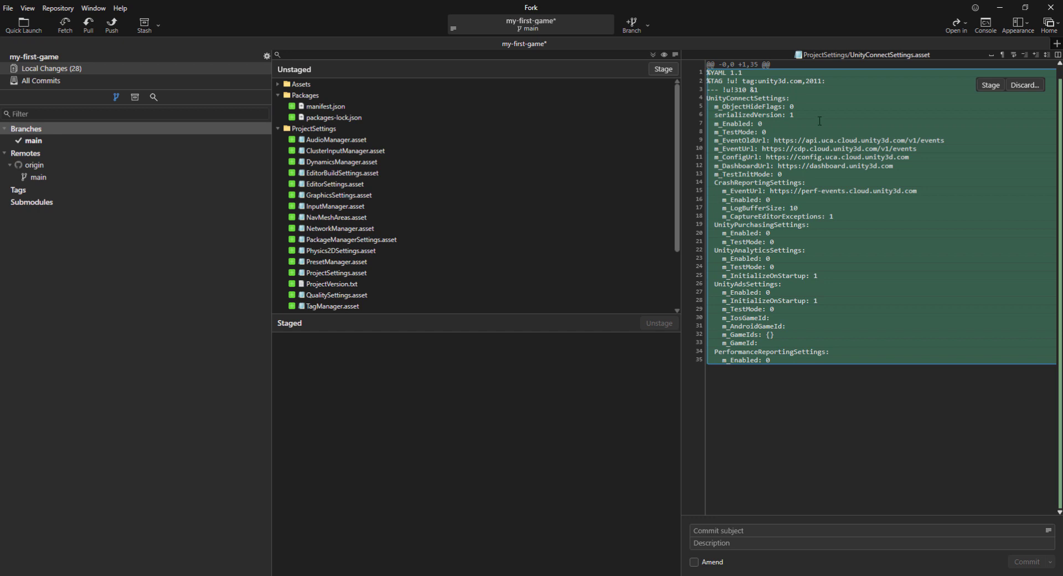
pyautogui.click(278, 95)
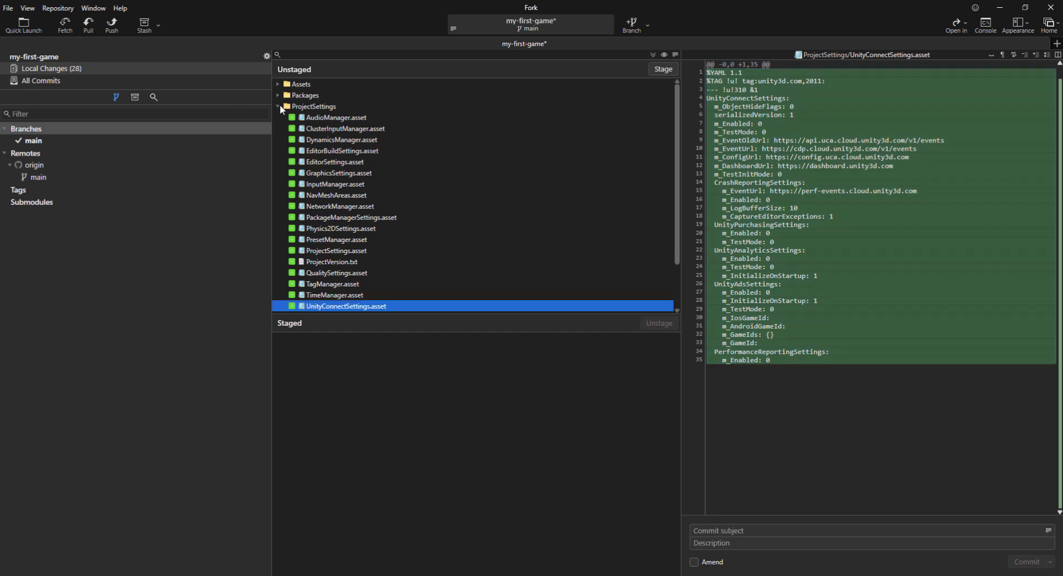
pyautogui.click(280, 105)
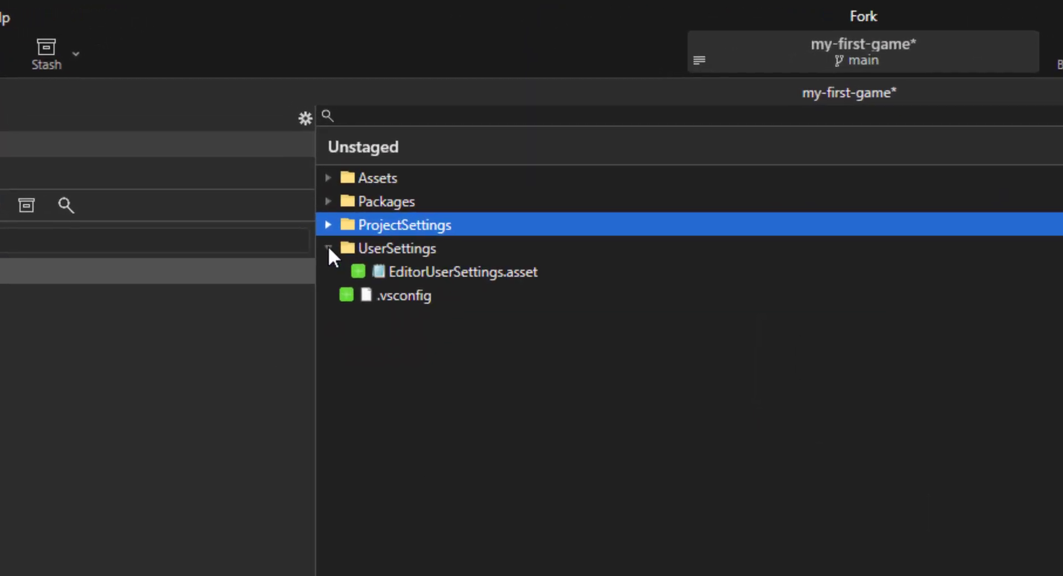
pyautogui.click(434, 272)
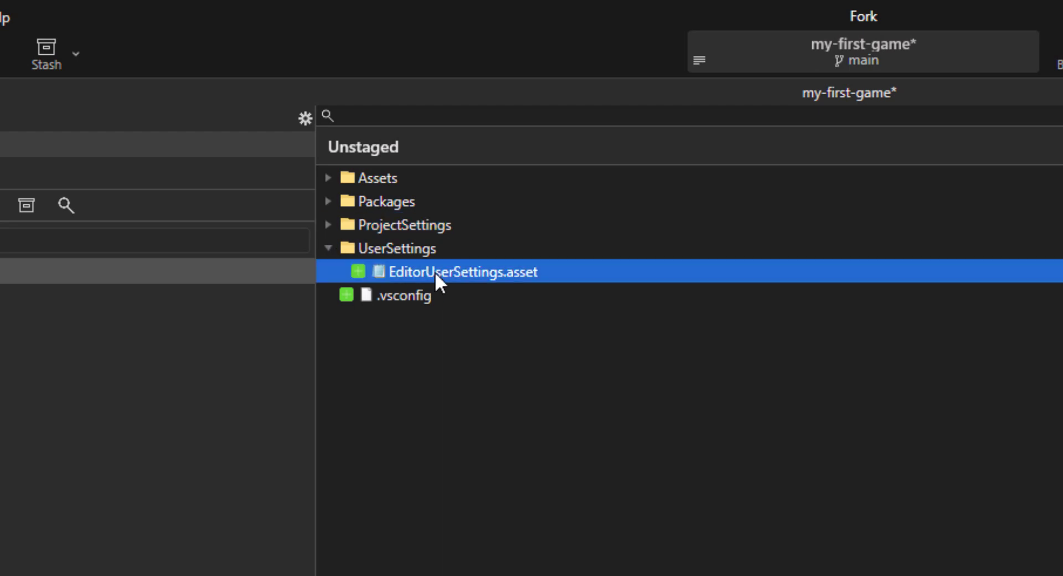
# Stage the whole Assets folder of the local changes
pyautogui.click(330, 187)
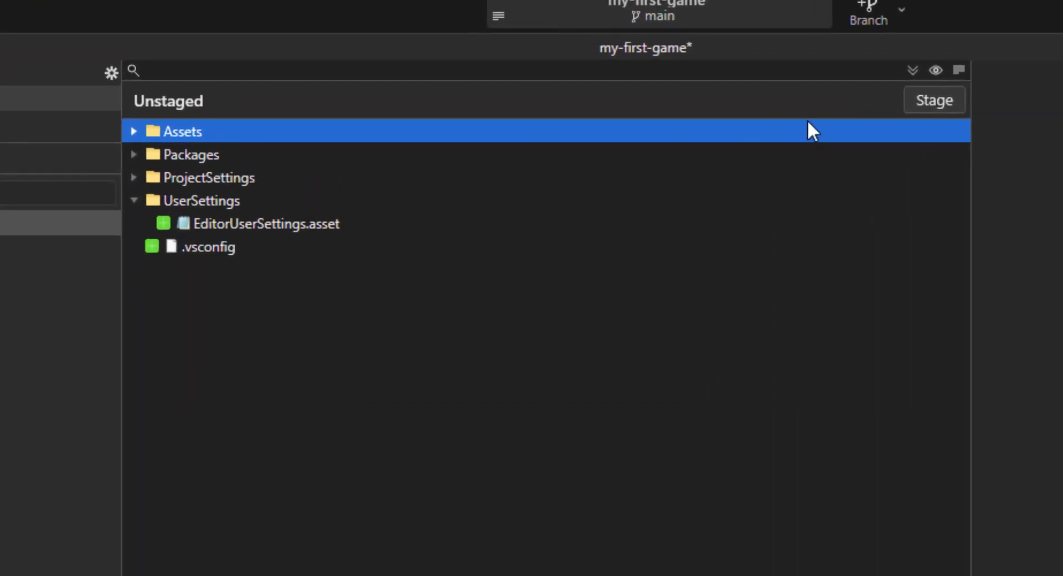
pyautogui.click(928, 100)
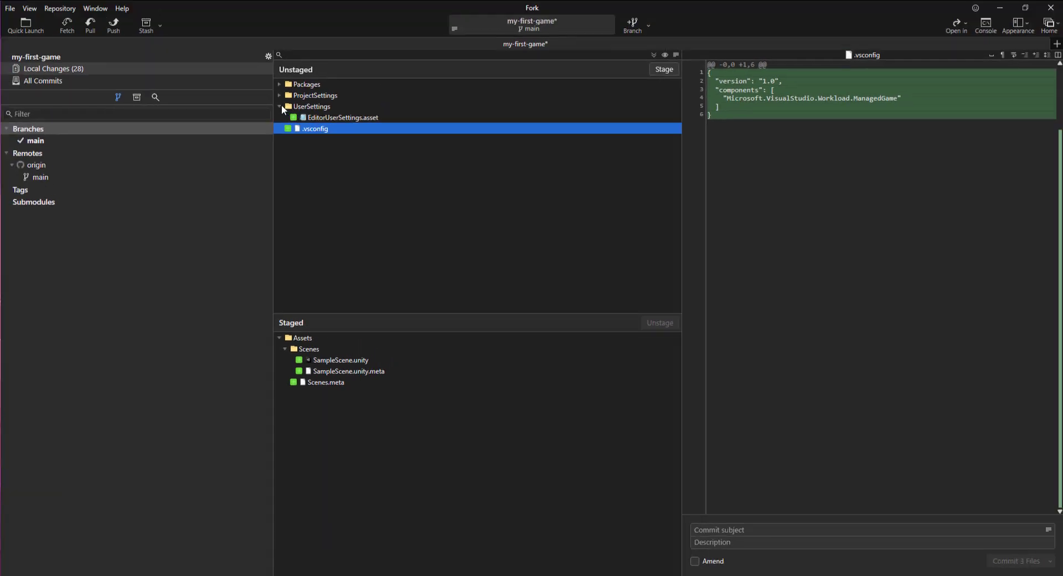
# View manifest.json in the unstaged Packages folder, and stage the Packages, ProjectSettings and UserSettings folders with the .vsconfig file
pyautogui.click(280, 105)
pyautogui.click(282, 95)
pyautogui.click(279, 84)
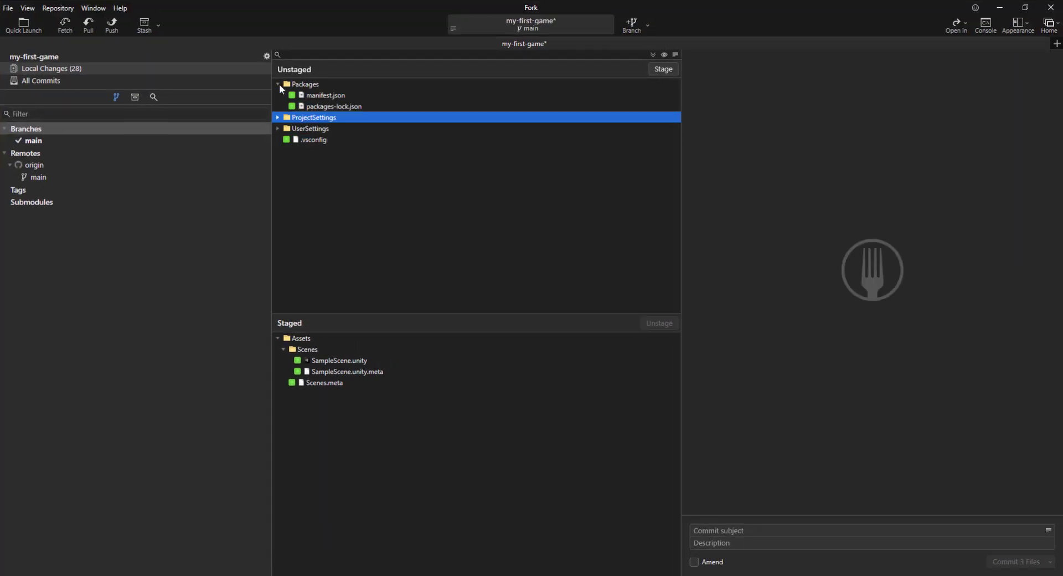
pyautogui.click(331, 96)
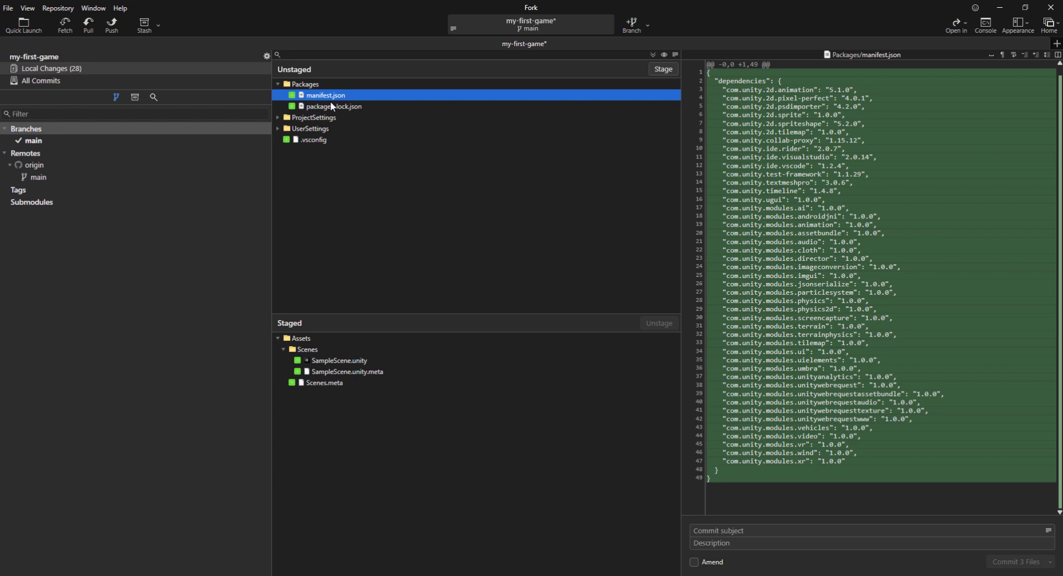
pyautogui.click(278, 84)
pyautogui.keyDown('shift'); pyautogui.click(309, 116); pyautogui.keyUp('shift')
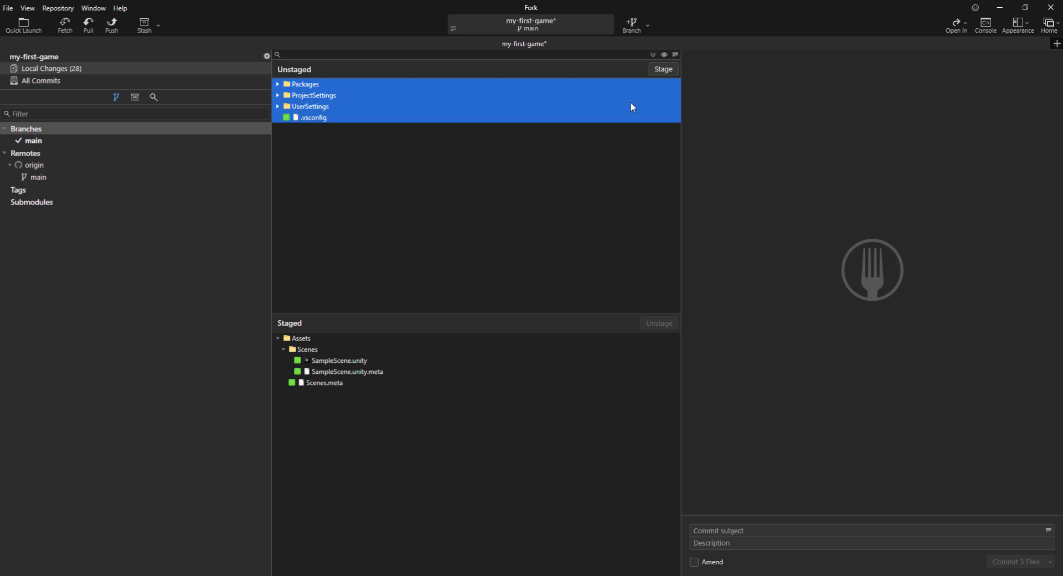
pyautogui.click(661, 68)
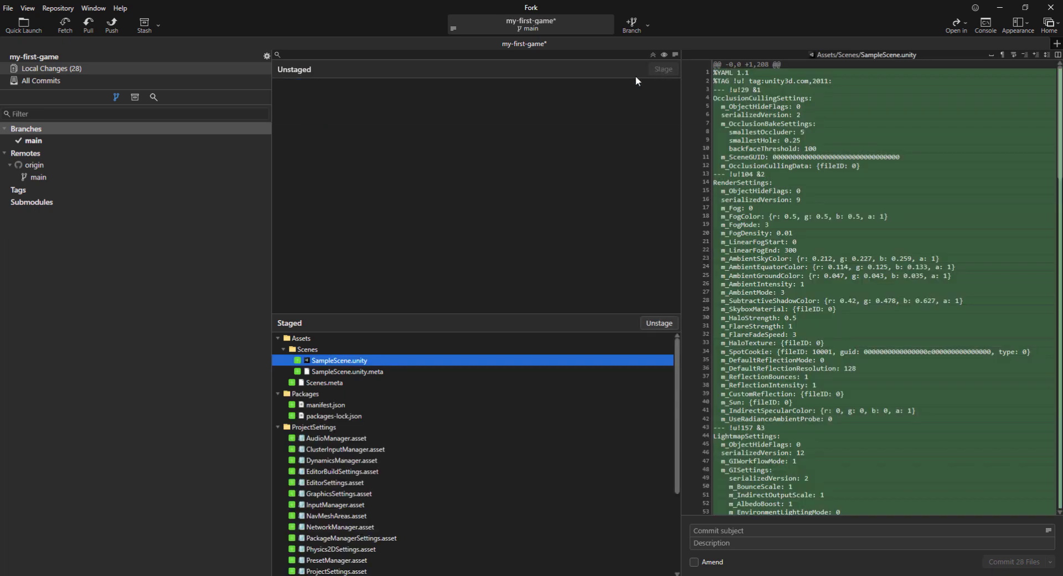
# Collapse the Assets, Packages and ProjectSettings folders in the list of staged files
pyautogui.click(304, 338)
pyautogui.click(278, 338)
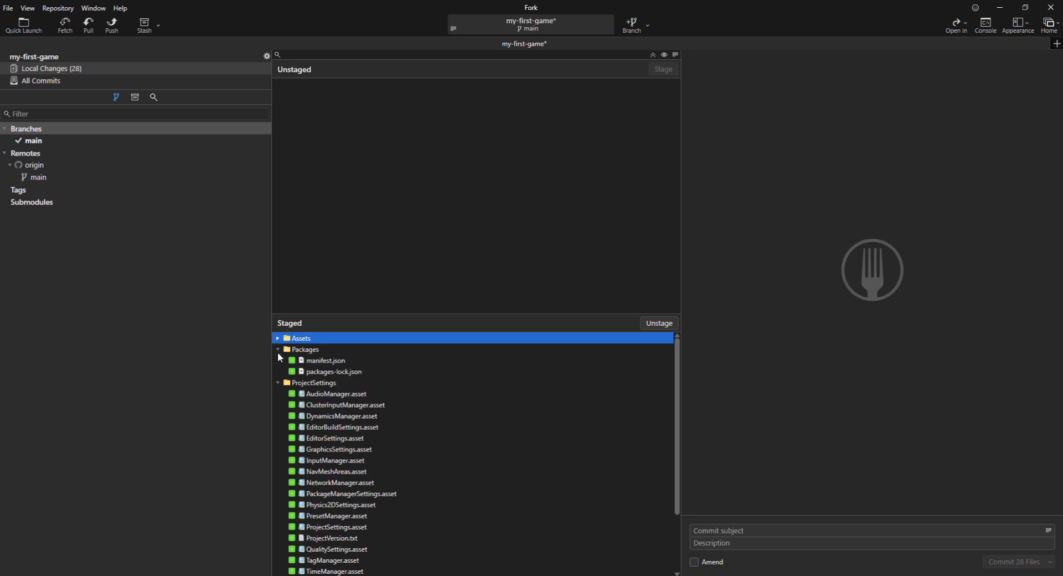
pyautogui.click(278, 349)
pyautogui.click(277, 360)
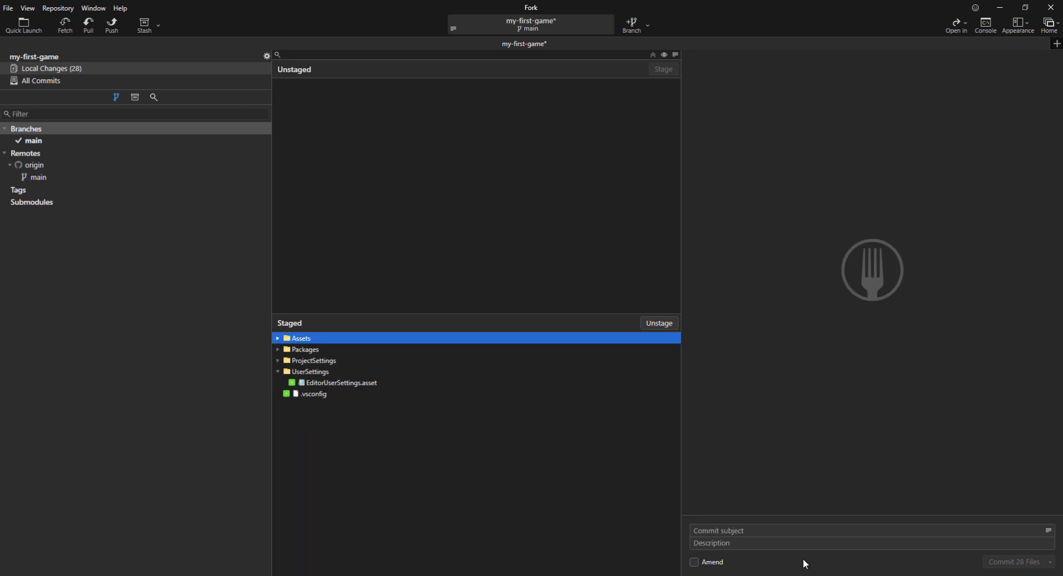
# Enter "Add Unity Project" as the subject of the commit
pyautogui.click(720, 530)
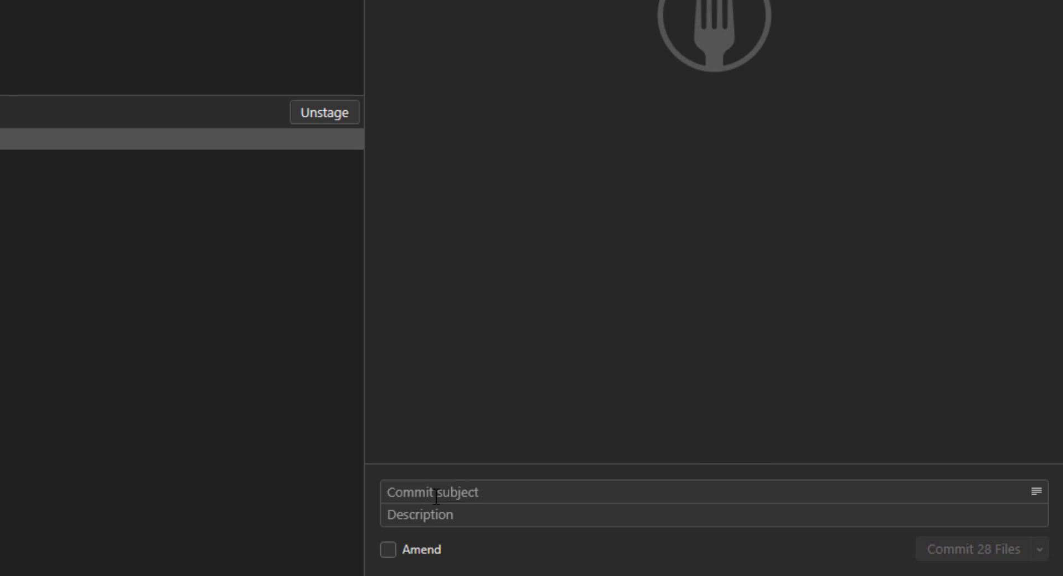
pyautogui.write('c')
pyautogui.press('BackSpace')
pyautogui.write('Add ')
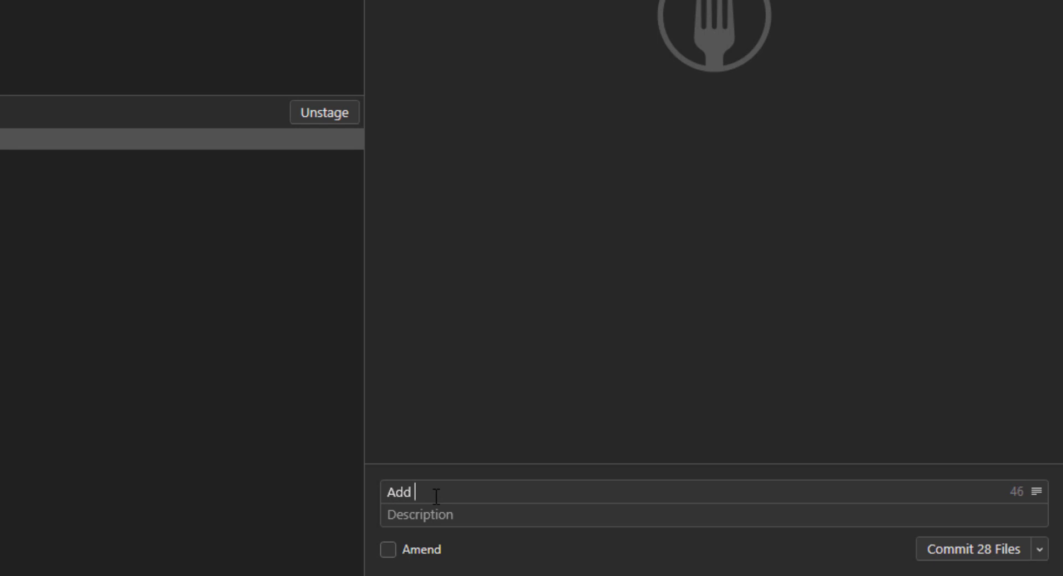
pyautogui.write('Unity Pro')
pyautogui.write('ject')
pyautogui.write('asdfasdf')
pyautogui.press('BackSpace')
pyautogui.press('BackSpace')
pyautogui.press('BackSpace')
pyautogui.press('BackSpace')
pyautogui.press('BackSpace')
pyautogui.press('BackSpace')
pyautogui.press('BackSpace')
pyautogui.press('BackSpace')
pyautogui.press('BackSpace')
pyautogui.press('BackSpace')
pyautogui.press('BackSpace')
pyautogui.press('BackSpace')
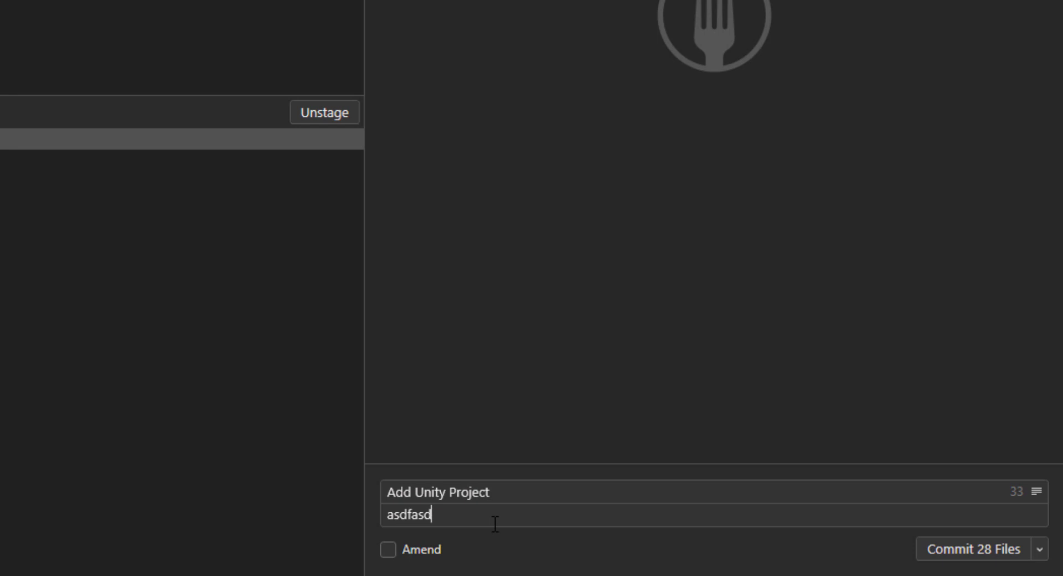
pyautogui.press('BackSpace')
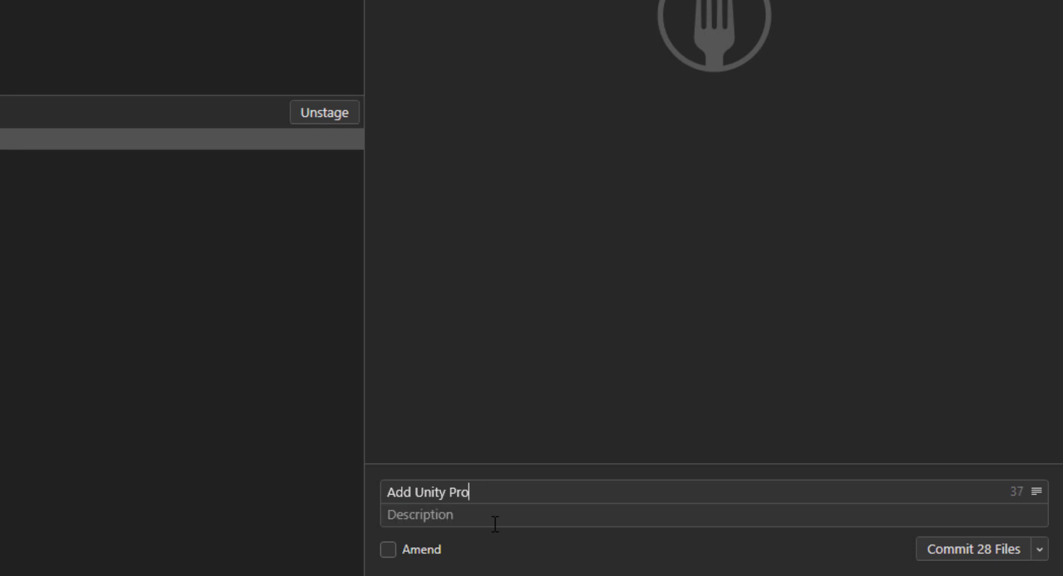
# Complete the commit subject as "Add Unity Project" and commit all the staged files to the main branch
pyautogui.write('ject')
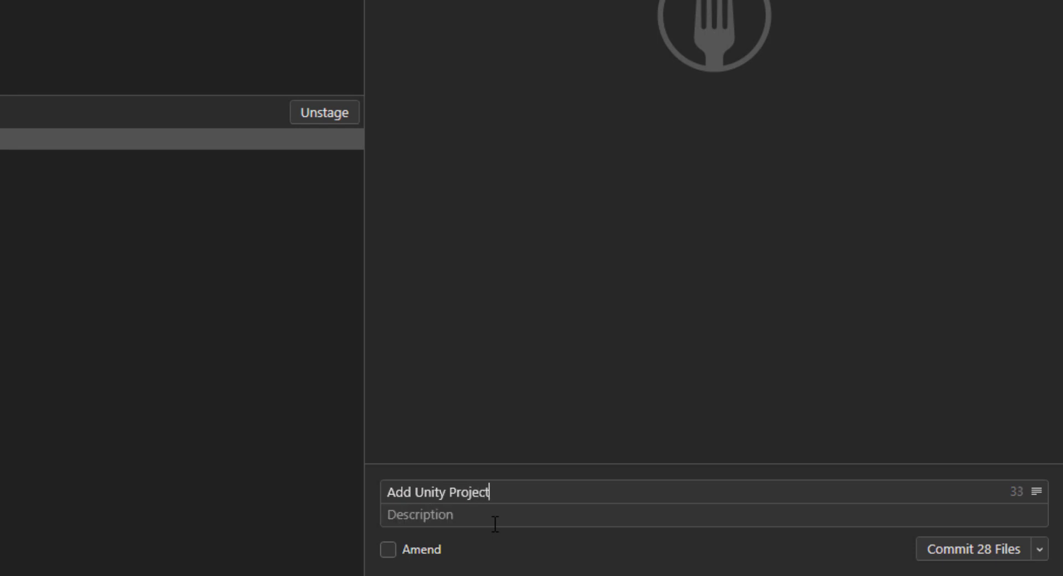
pyautogui.click(952, 550)
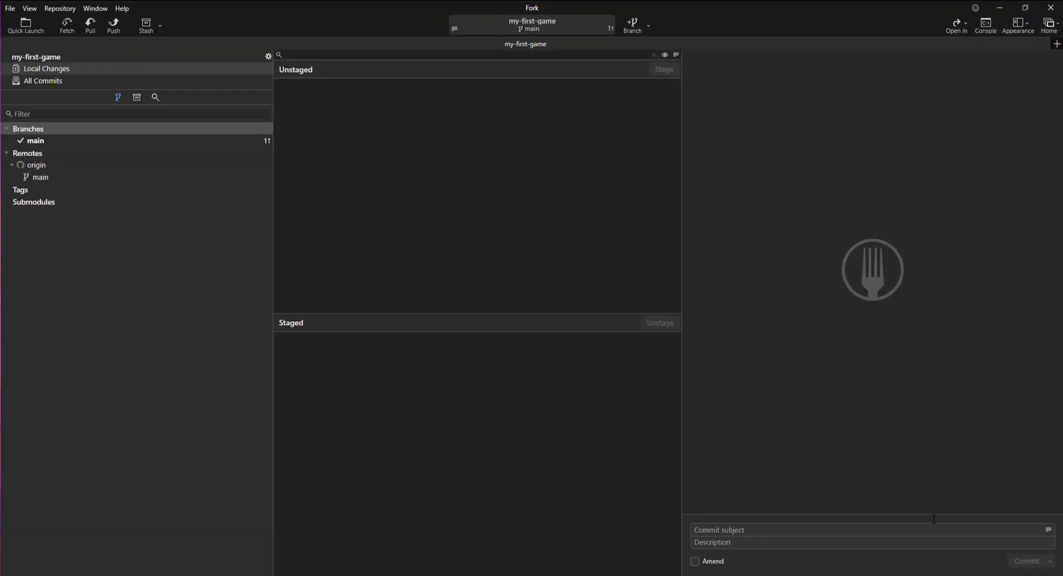
pyautogui.click(56, 140)
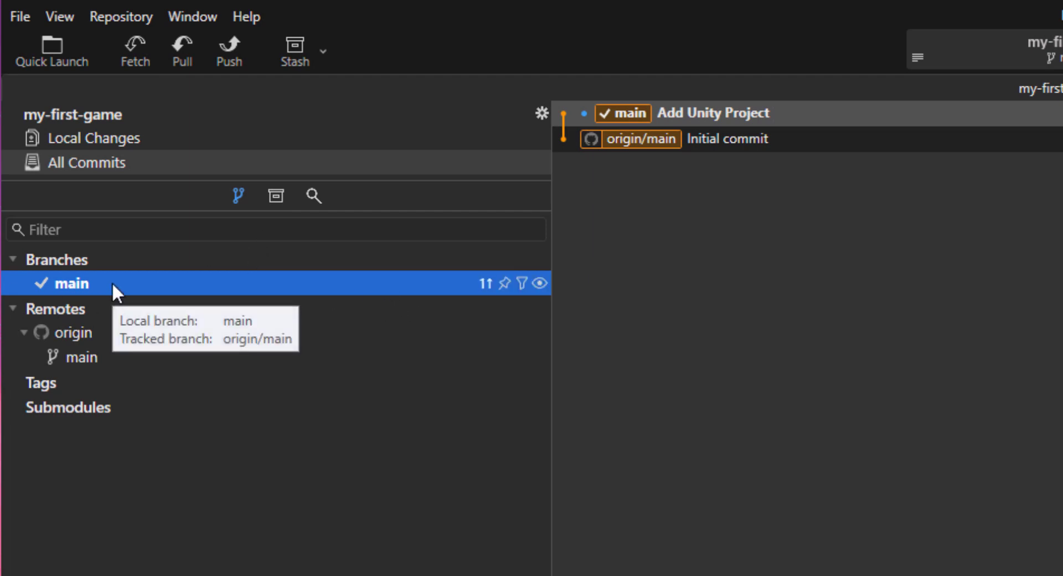
pyautogui.click(222, 62)
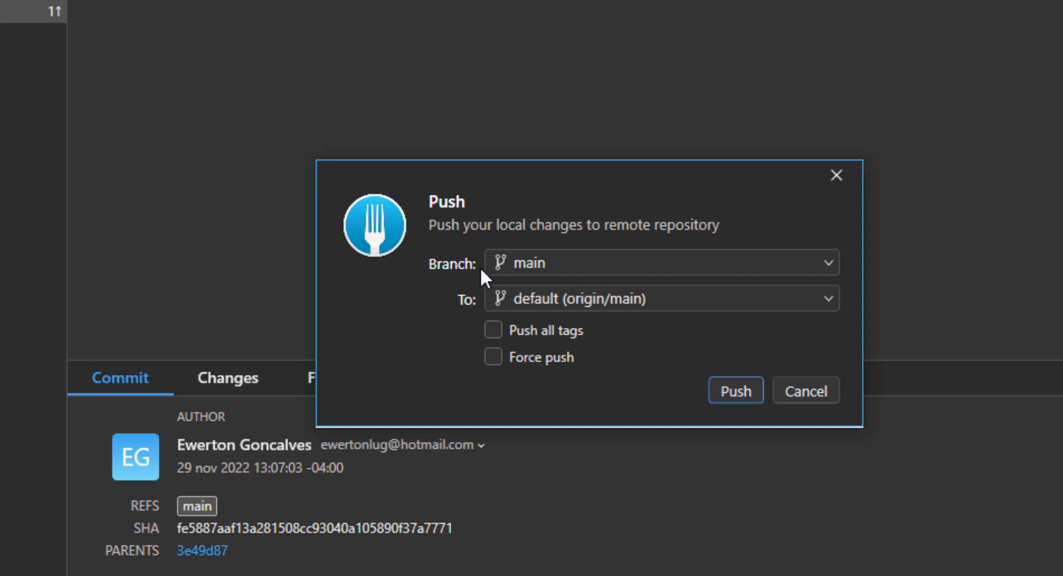
pyautogui.click(590, 267)
pyautogui.click(589, 267)
pyautogui.click(549, 302)
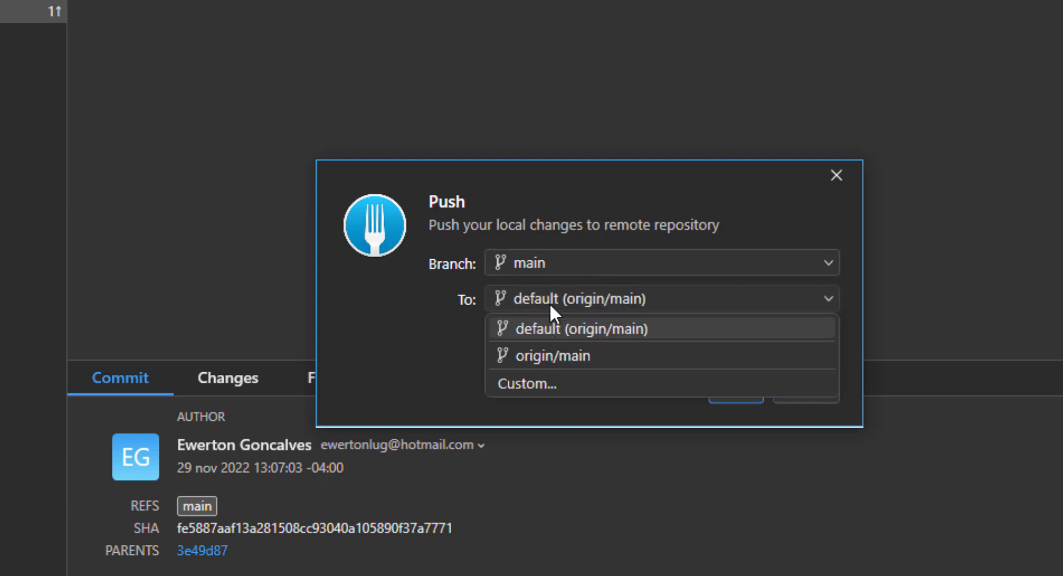
pyautogui.click(663, 323)
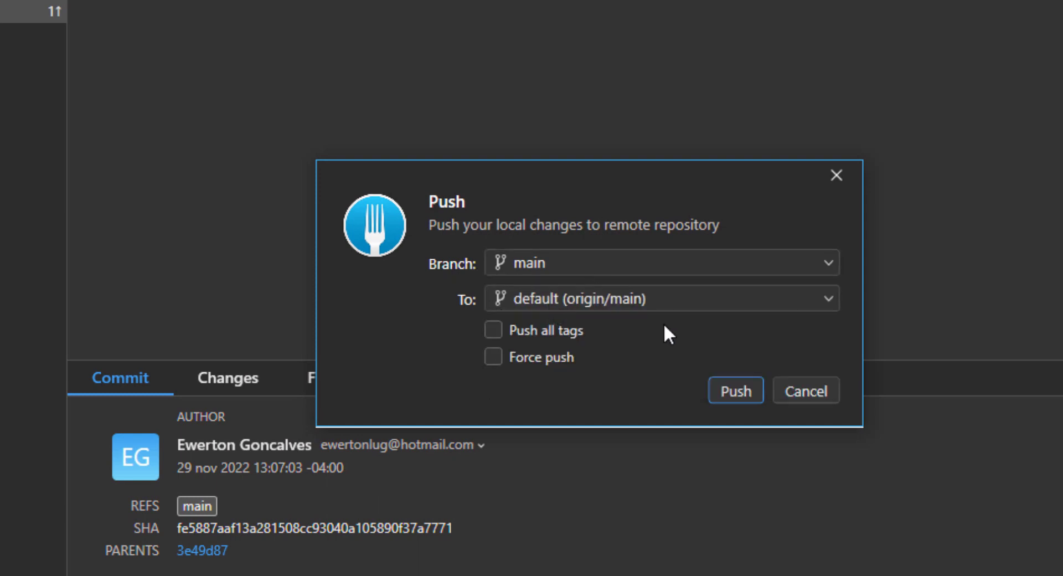
pyautogui.click(805, 392)
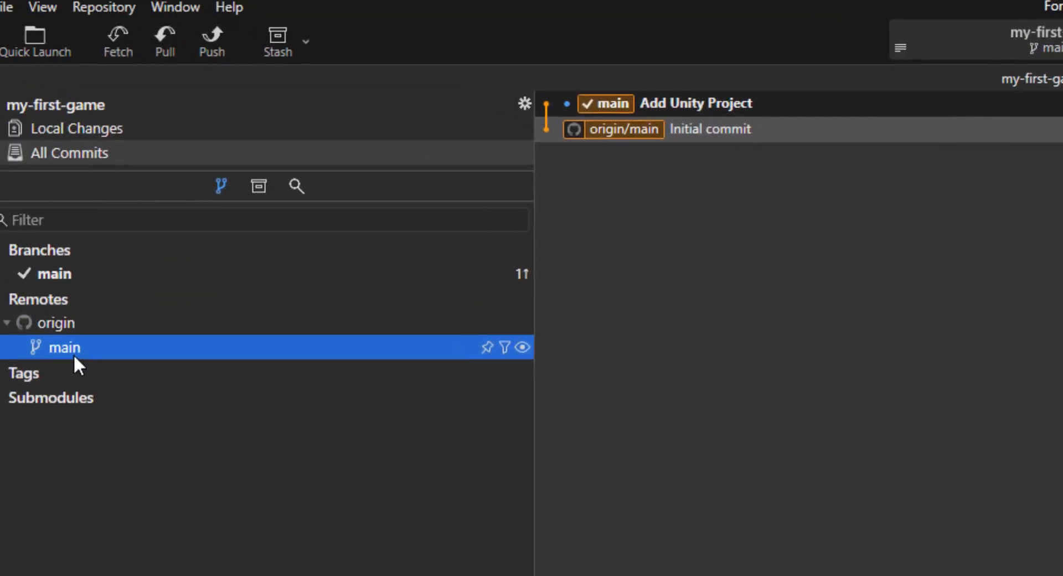
# Push the local main branch to its default remote, origin/main, without pushing tags or forcing the push
pyautogui.click(70, 254)
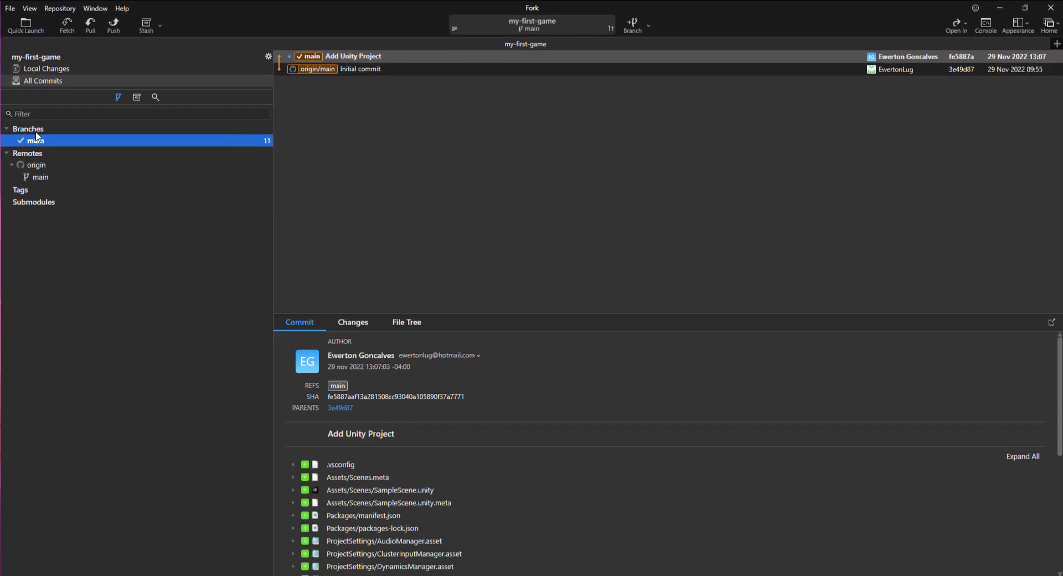
pyautogui.click(114, 25)
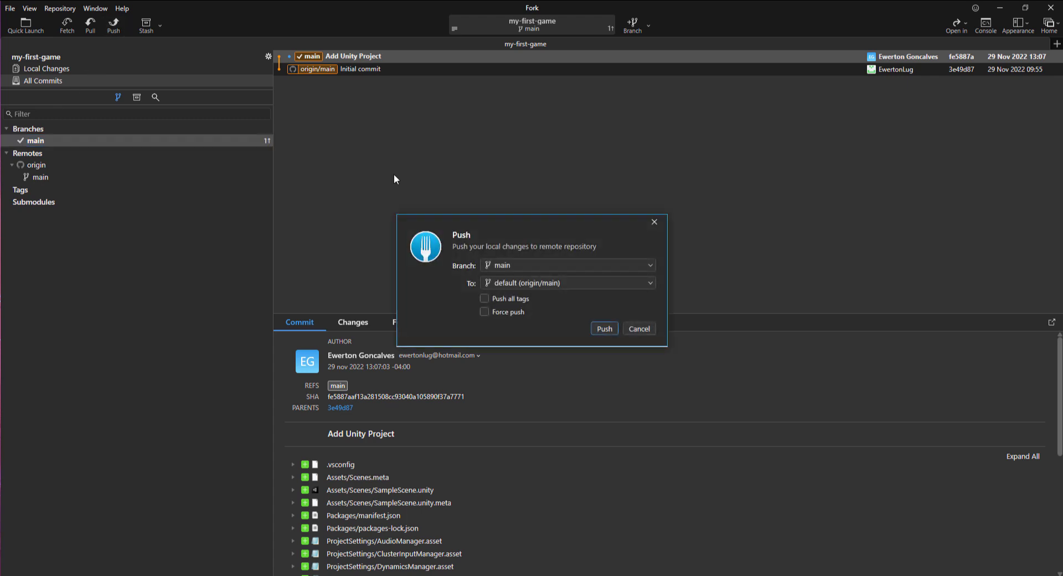
pyautogui.click(603, 328)
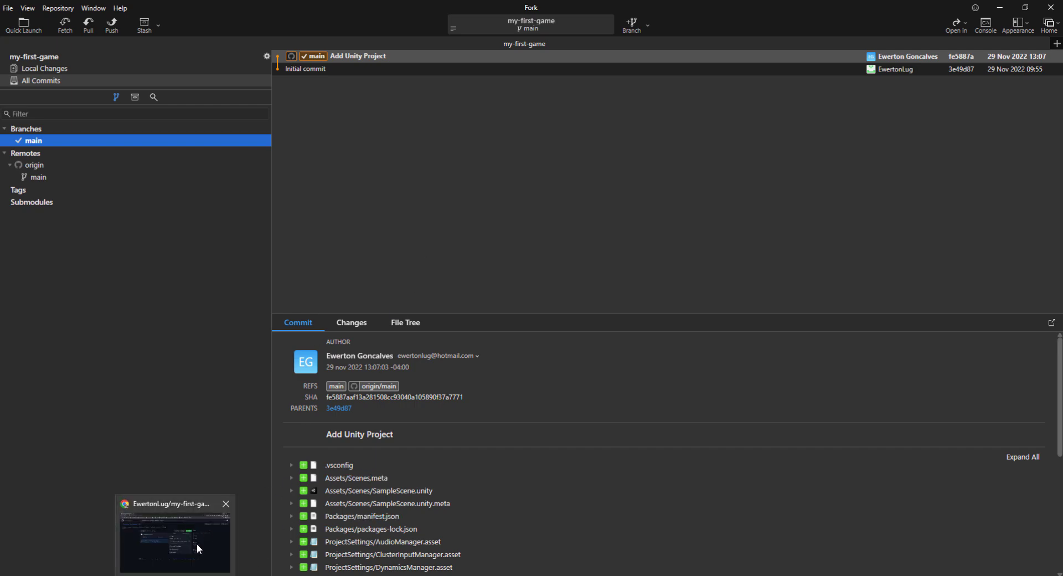
# Switch to the my-first-game repository page on GitHub, refresh its code listing and check the Assets folder
pyautogui.click(200, 540)
pyautogui.click(385, 317)
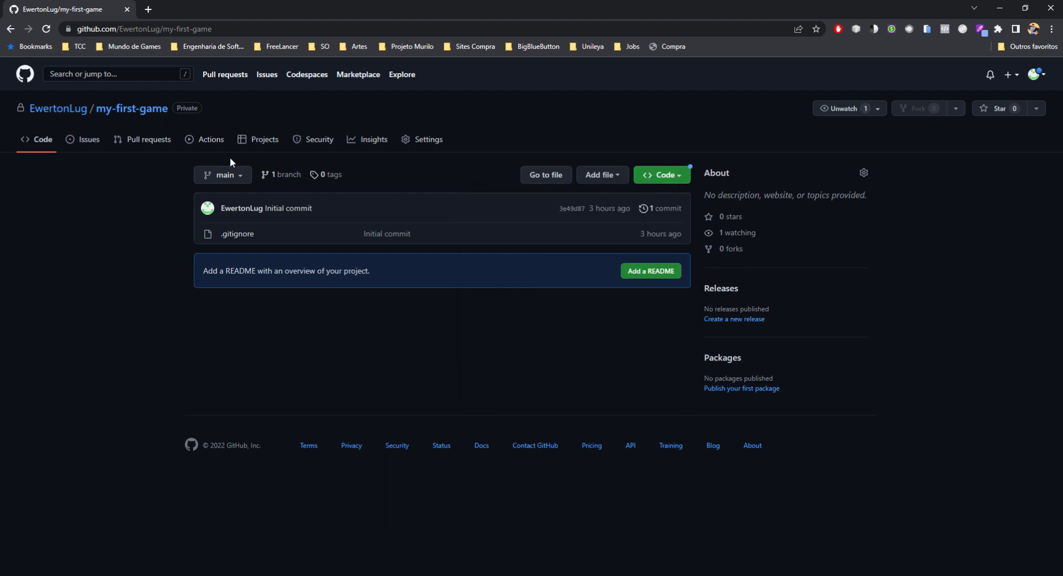
pyautogui.click(44, 142)
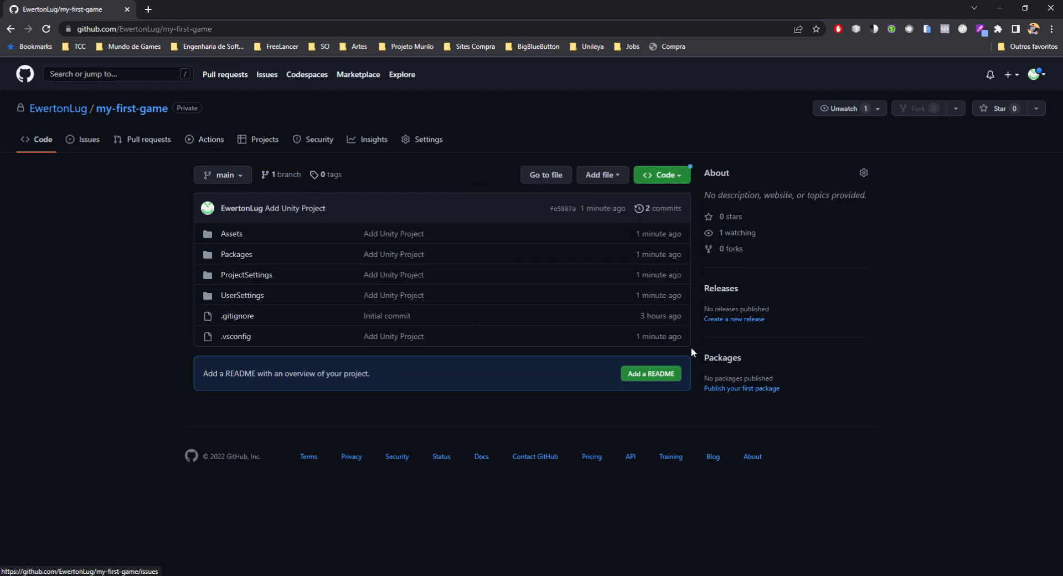
pyautogui.click(232, 235)
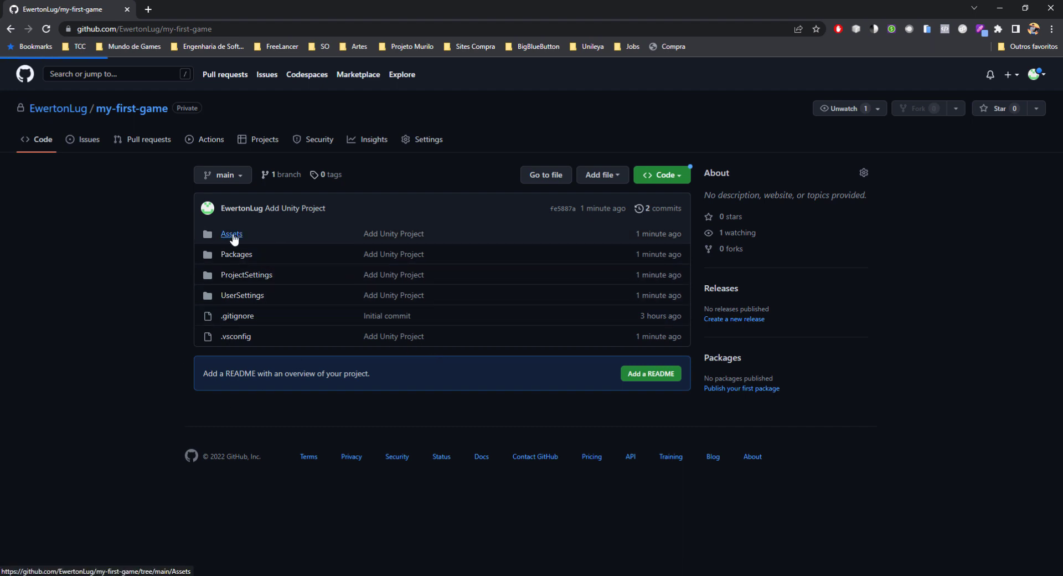
pyautogui.rightClick(11, 33)
pyautogui.click(56, 46)
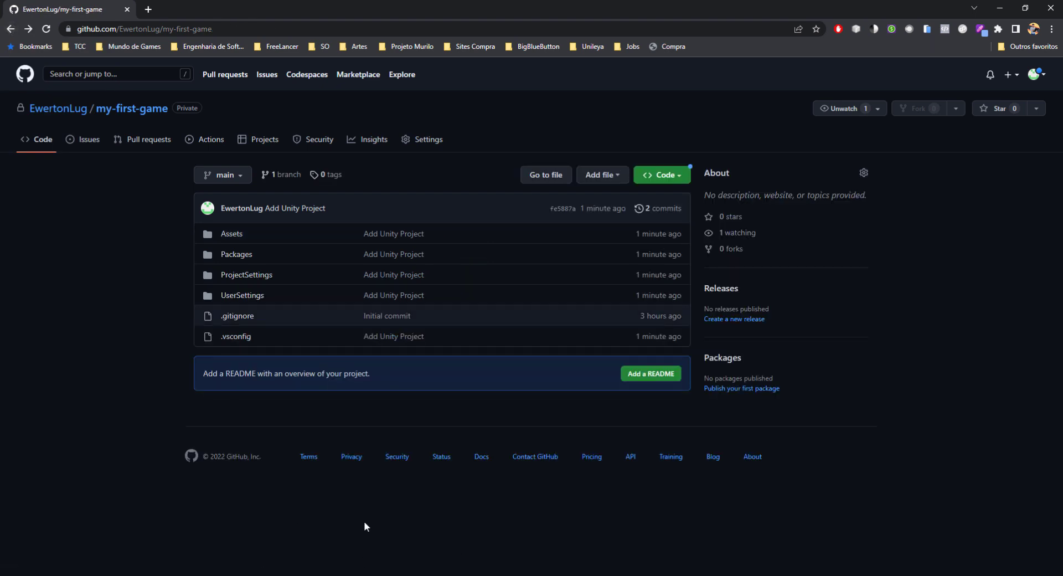
# Switch to the Unity Editor and open the Editor category of the Project Settings
pyautogui.click(206, 575)
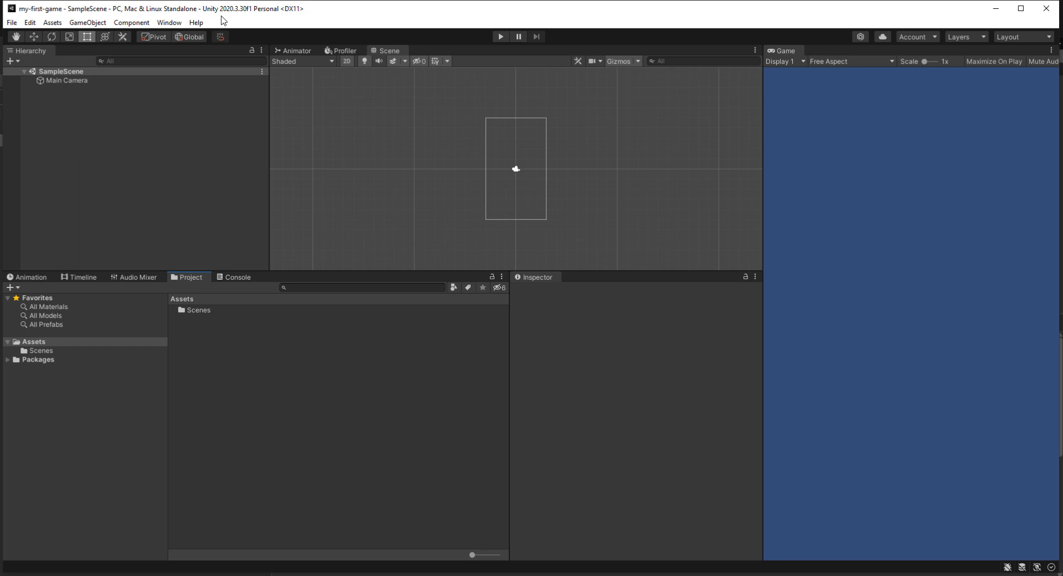
pyautogui.click(184, 141)
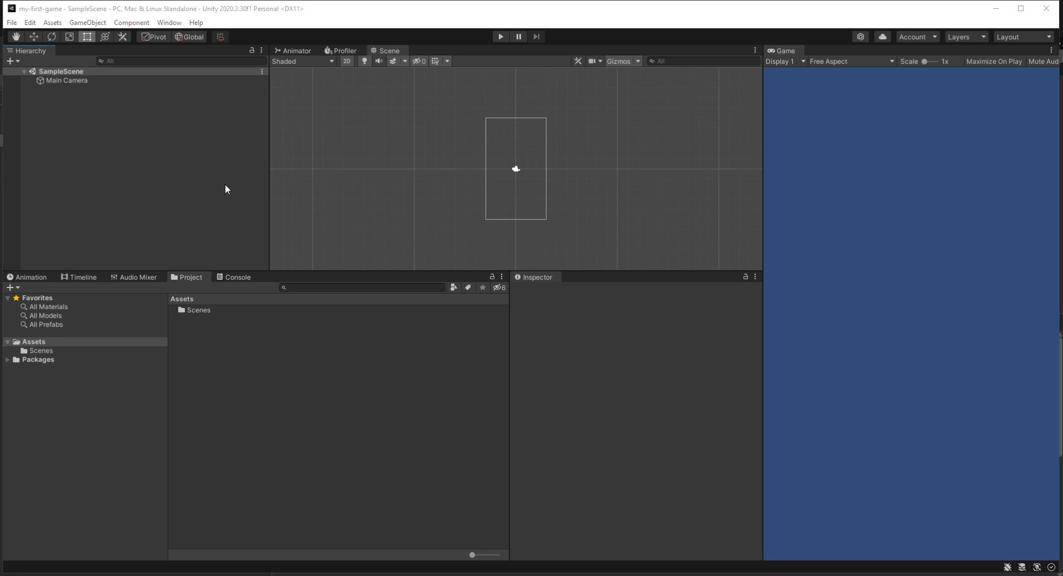
pyautogui.click(31, 23)
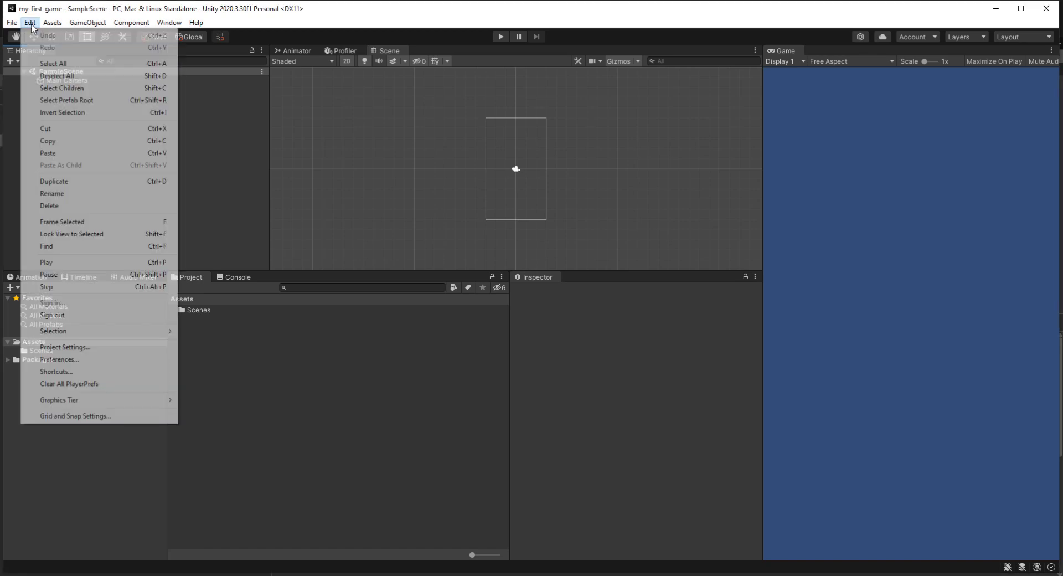
pyautogui.click(78, 347)
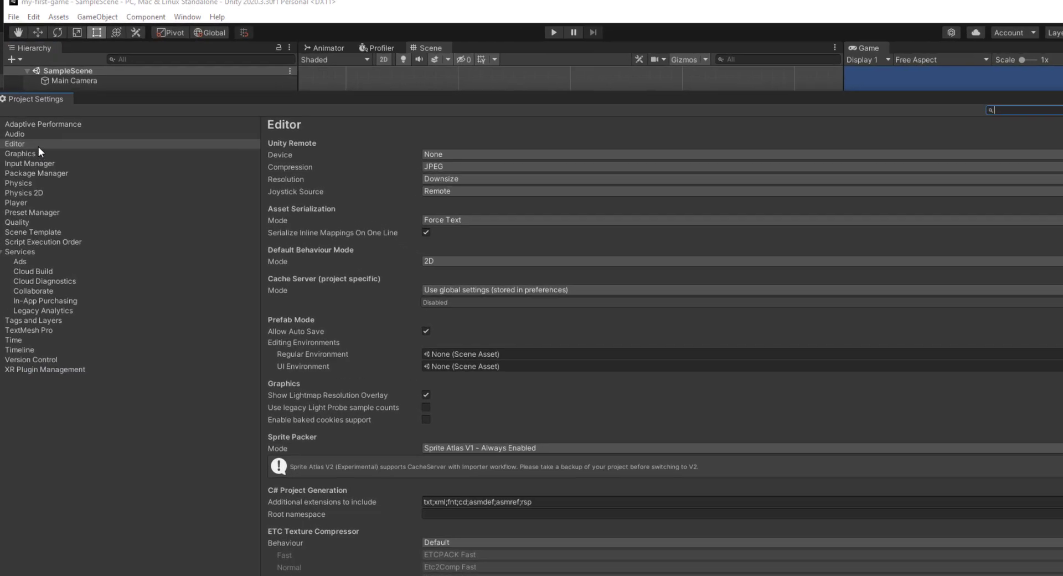
pyautogui.click(21, 144)
pyautogui.click(21, 137)
pyautogui.click(16, 144)
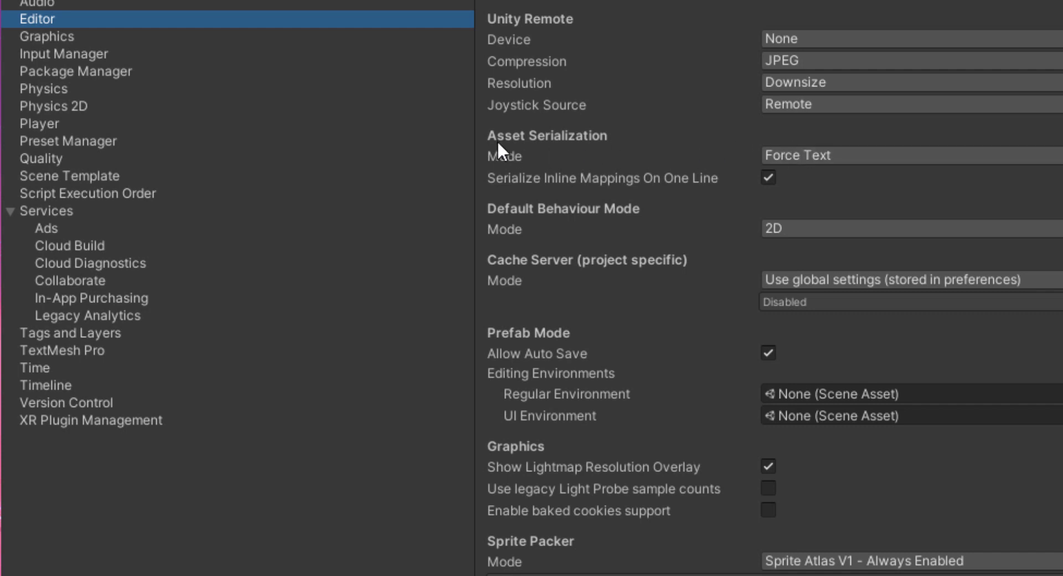
# Examine the Asset Serialization mode options, leaving Force Text selected
pyautogui.click(814, 156)
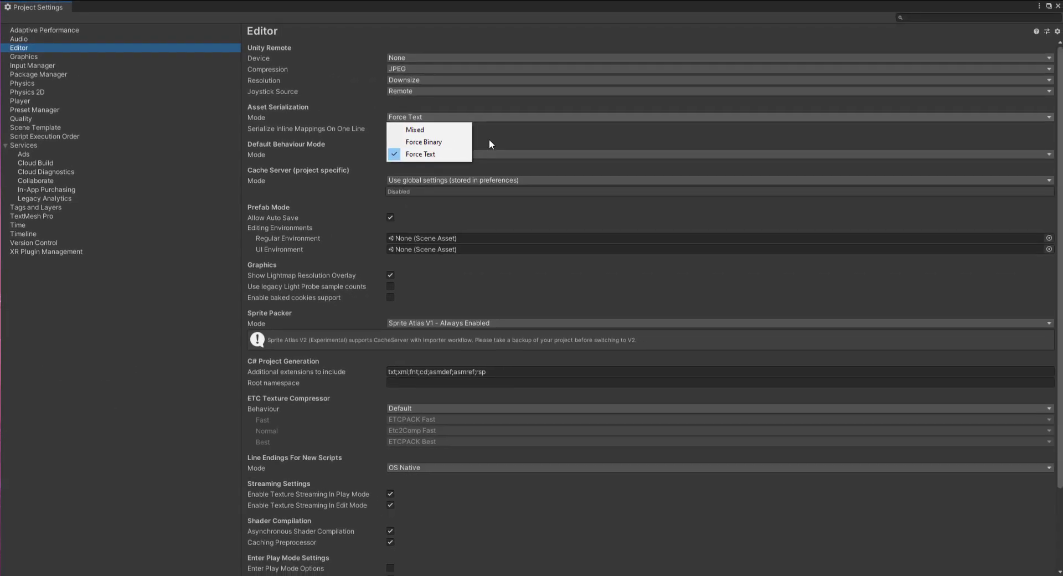
pyautogui.click(515, 134)
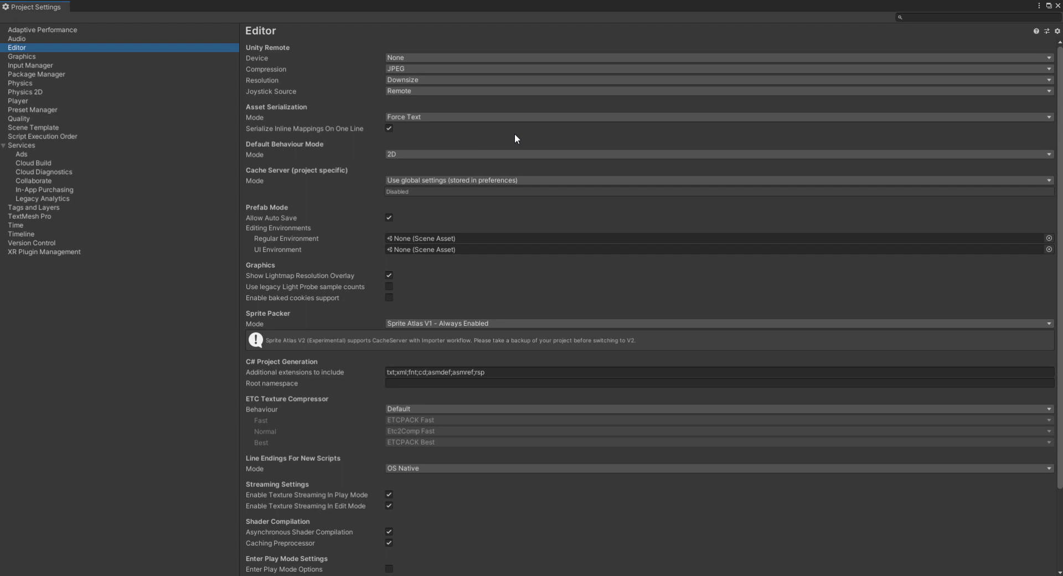
pyautogui.click(417, 118)
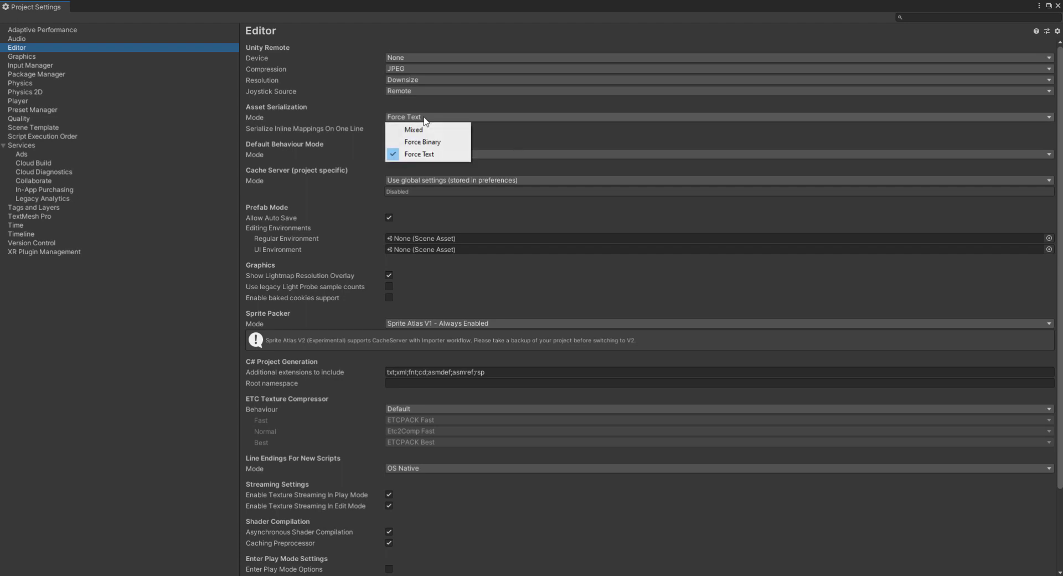
pyautogui.click(558, 136)
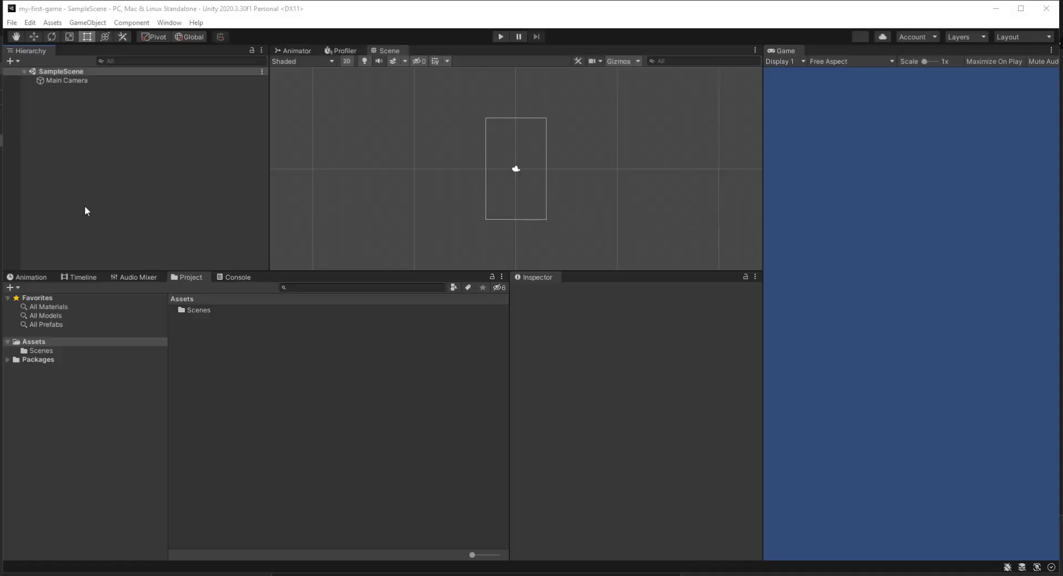
# Rename the Main Camera object in SampleScene to "Main Cameras"
pyautogui.click(102, 80)
pyautogui.write('s')
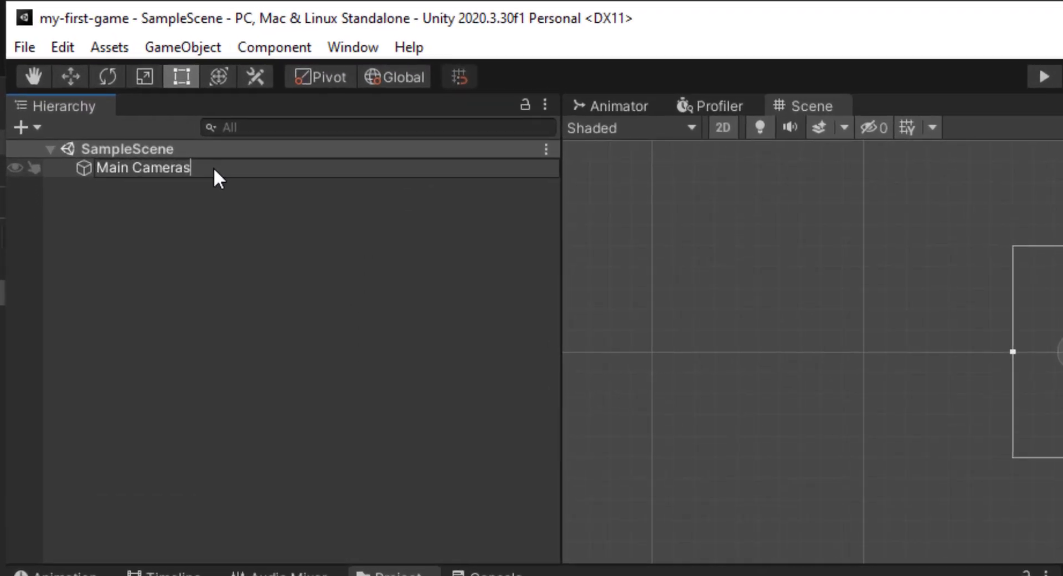
pyautogui.press('Return')
pyautogui.click(190, 256)
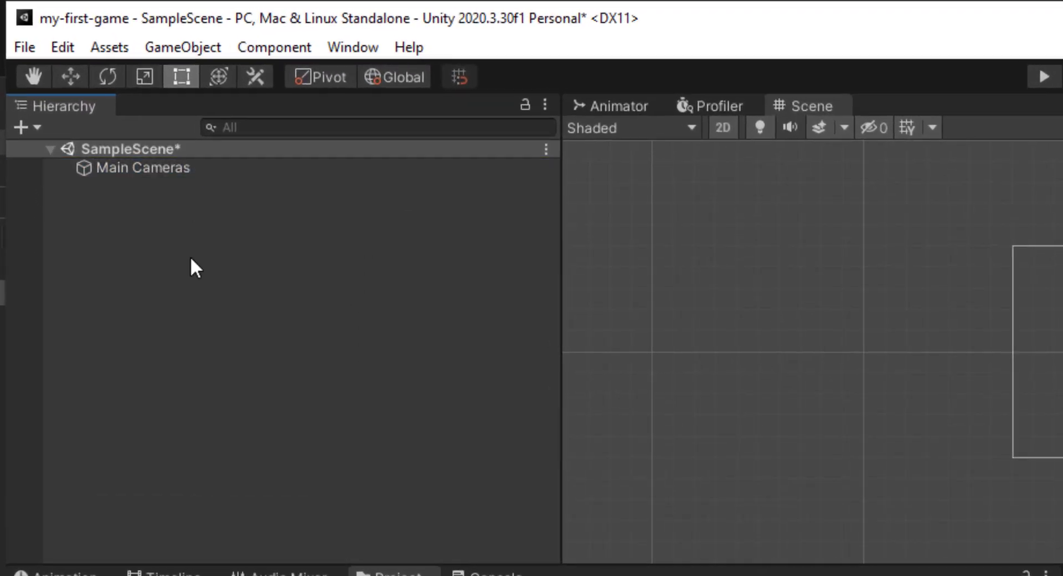
# Save SampleScene, switch to Fork and inspect the object name change in the SampleScene.unity diff
pyautogui.hotkey('ctrl', 's')
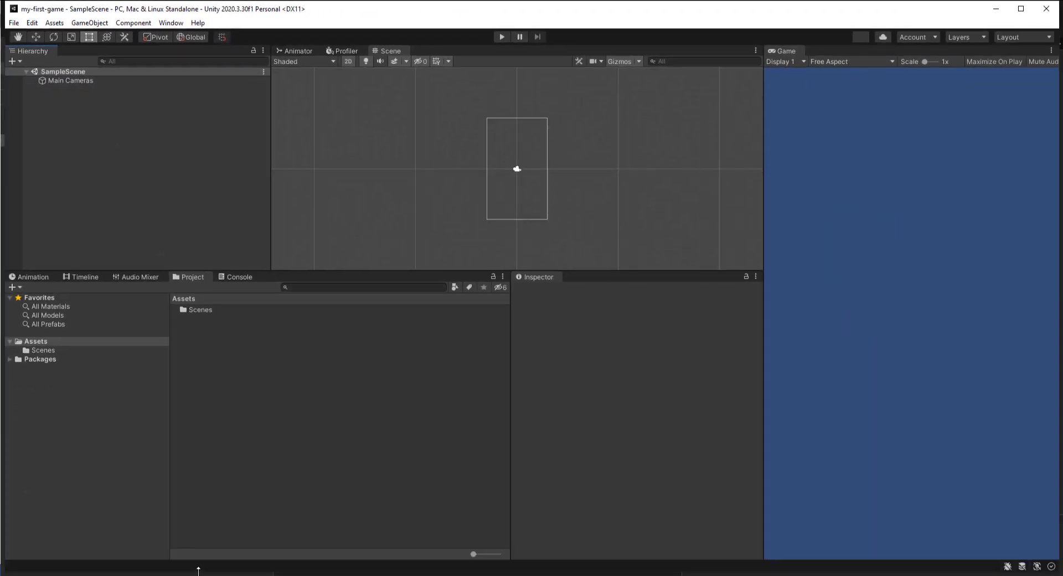
pyautogui.click(197, 573)
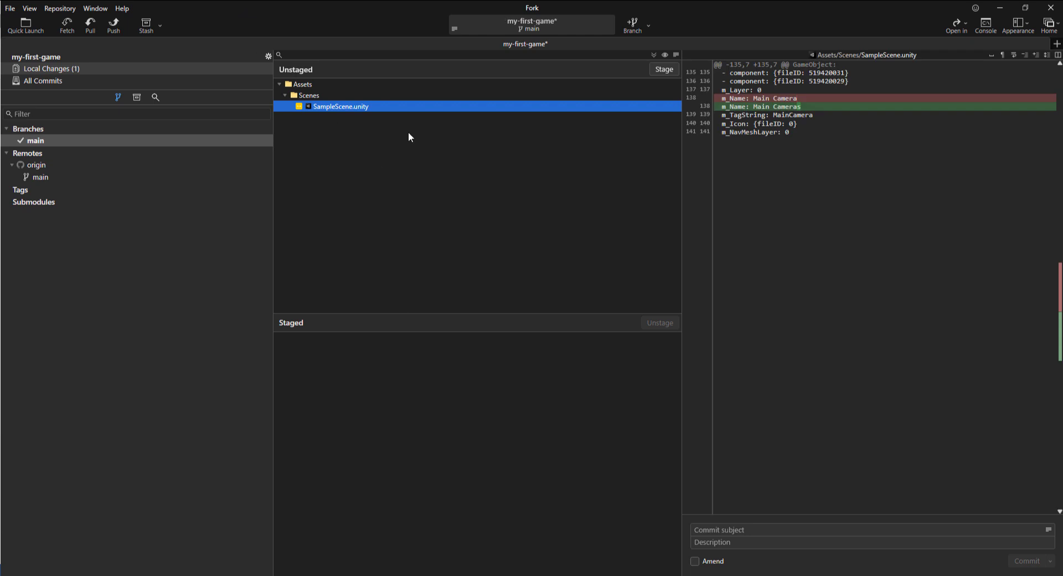
pyautogui.moveTo(782, 92)
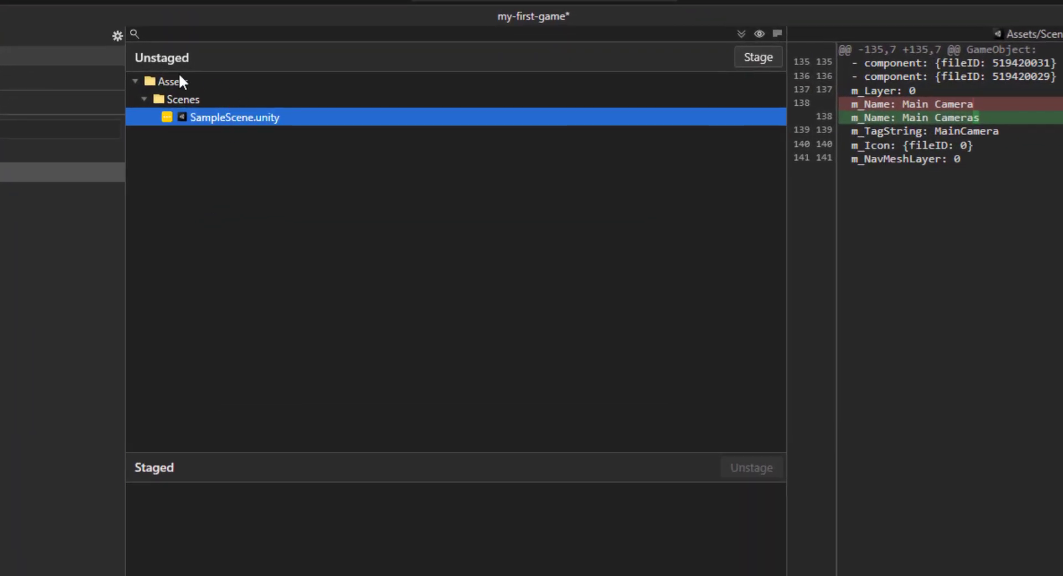
# Discard the unstaged changes to SampleScene.unity
pyautogui.click(205, 141)
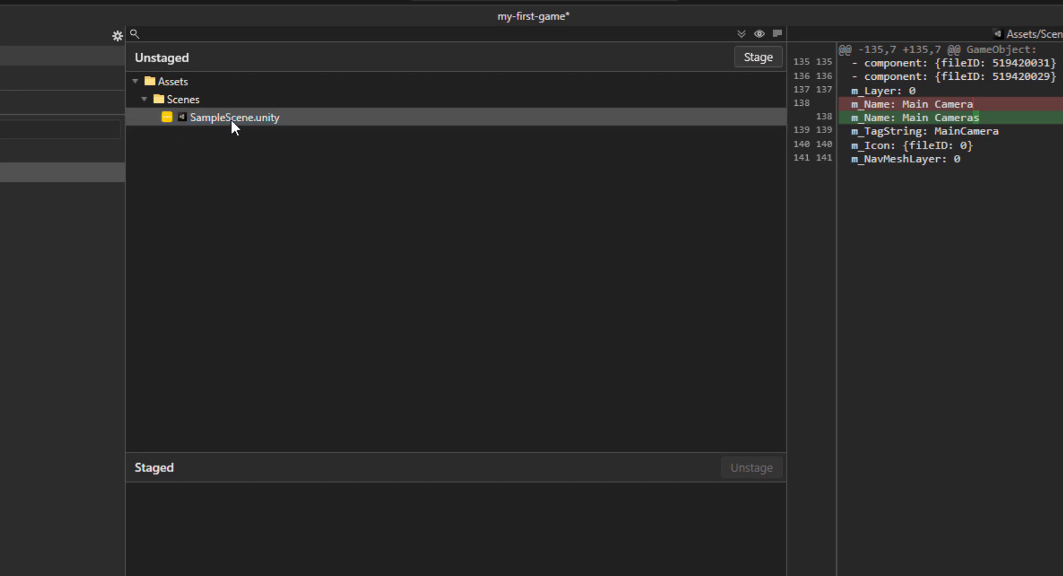
pyautogui.click(230, 118)
pyautogui.rightClick(230, 118)
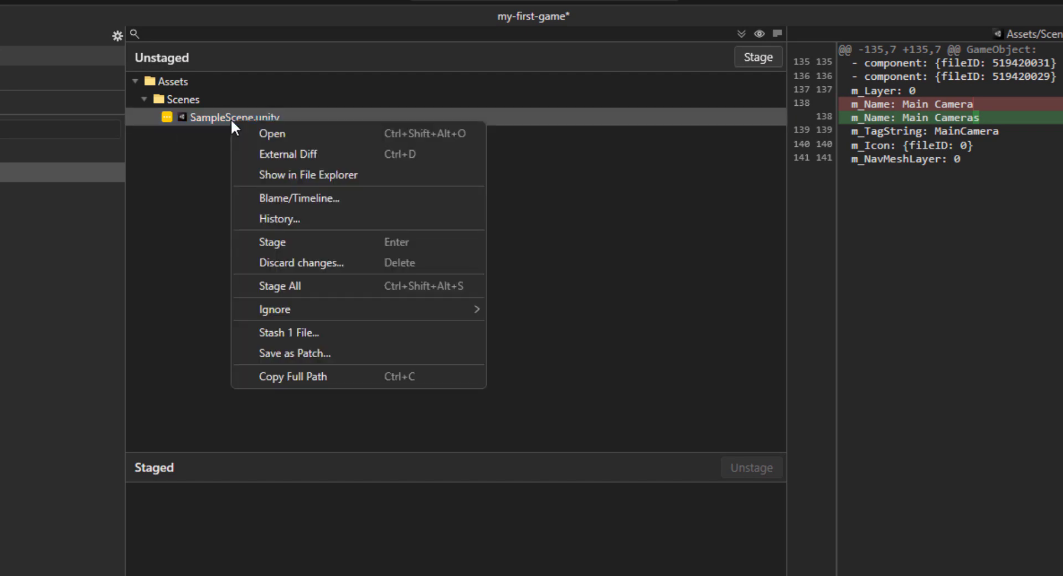
pyautogui.click(328, 262)
pyautogui.click(656, 434)
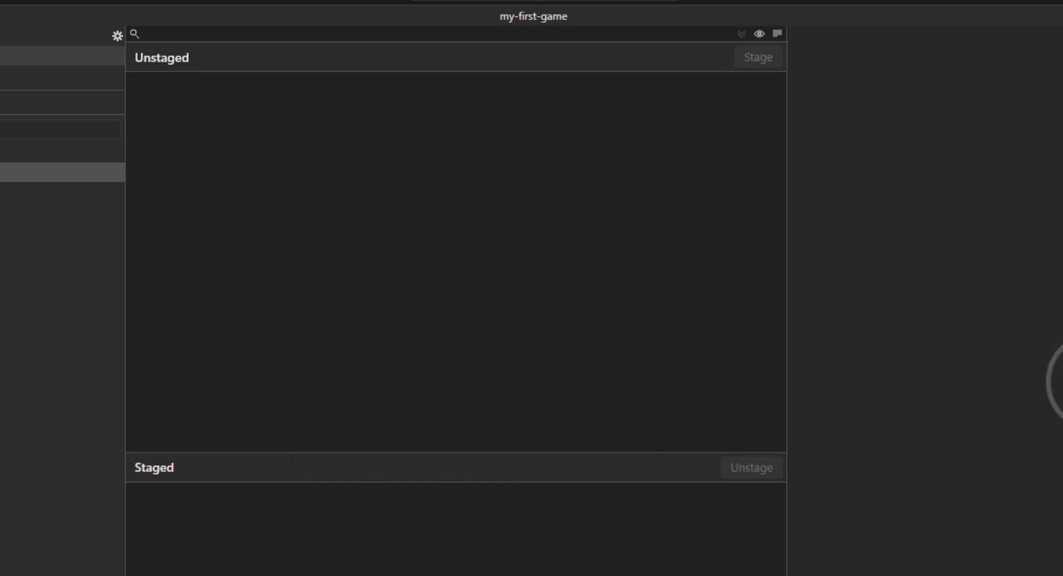
# Switch to the Unity Editor, reload the externally modified SampleScene and select the Main Camera object to check it
pyautogui.hotkey('alt', 'Tab')
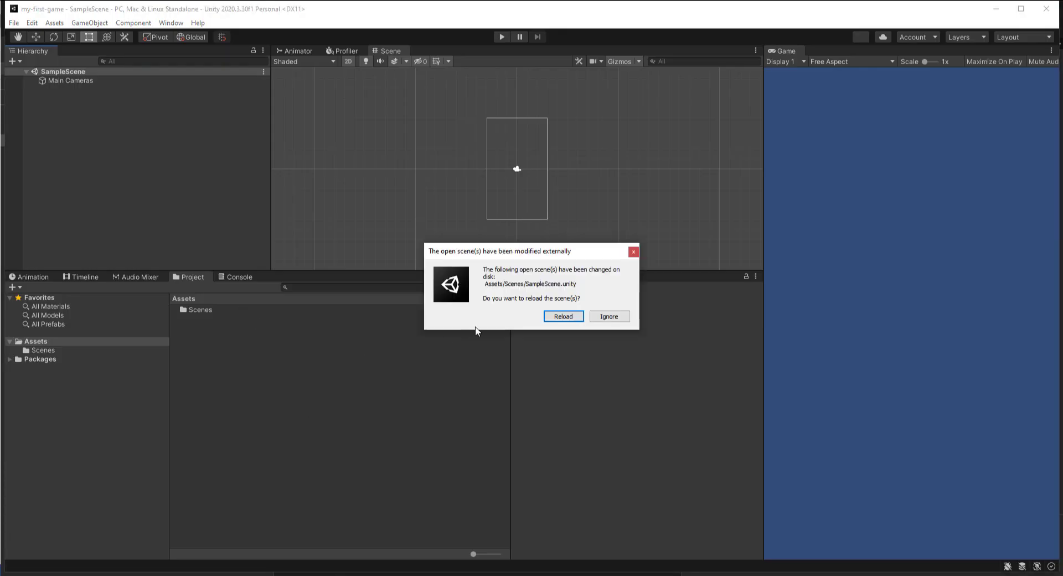
pyautogui.click(556, 317)
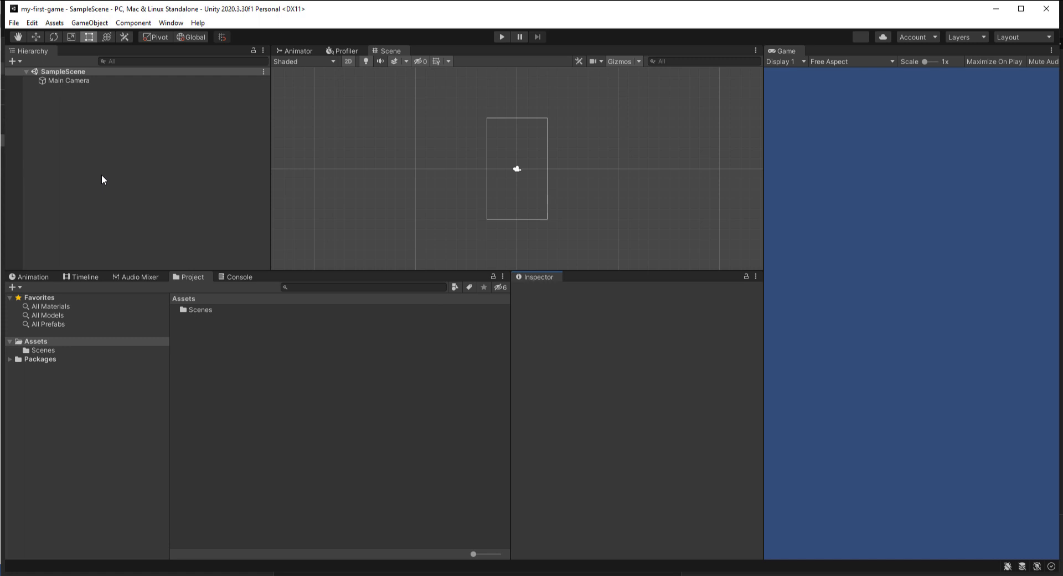
pyautogui.click(96, 81)
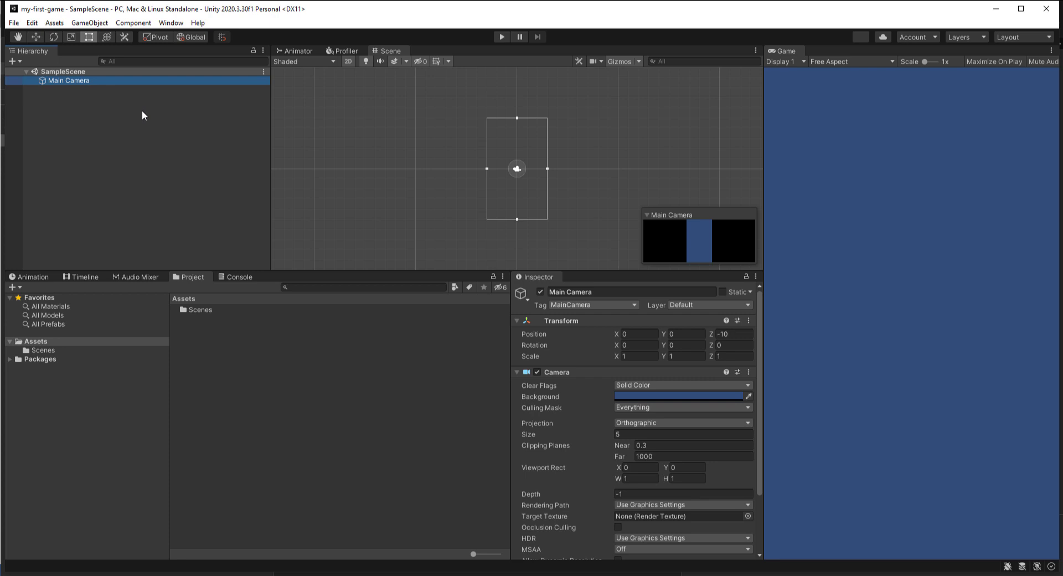
# Create a C# script named MainCamera in the Assets folder
pyautogui.click(308, 434)
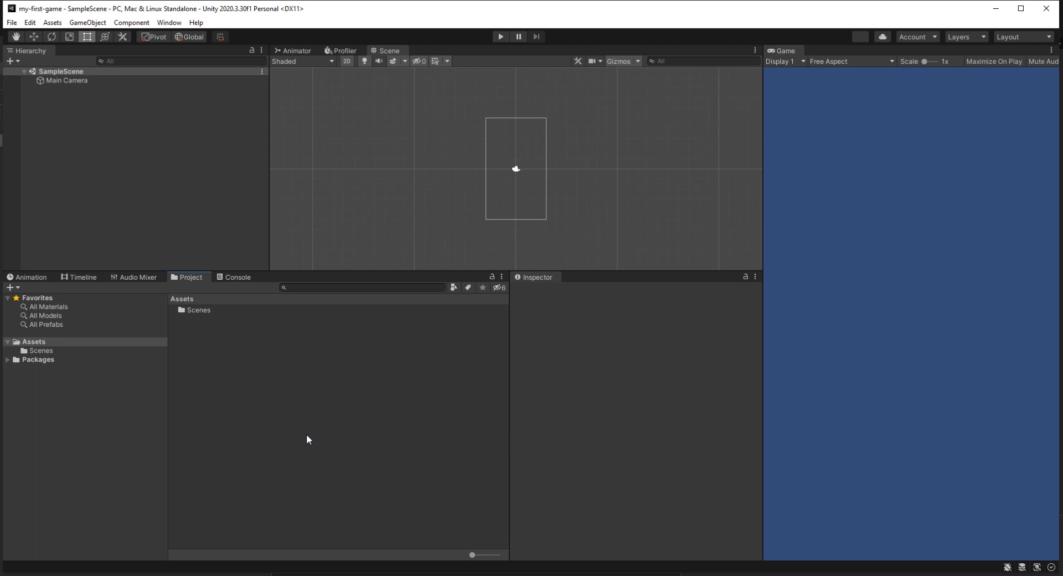
pyautogui.rightClick(200, 343)
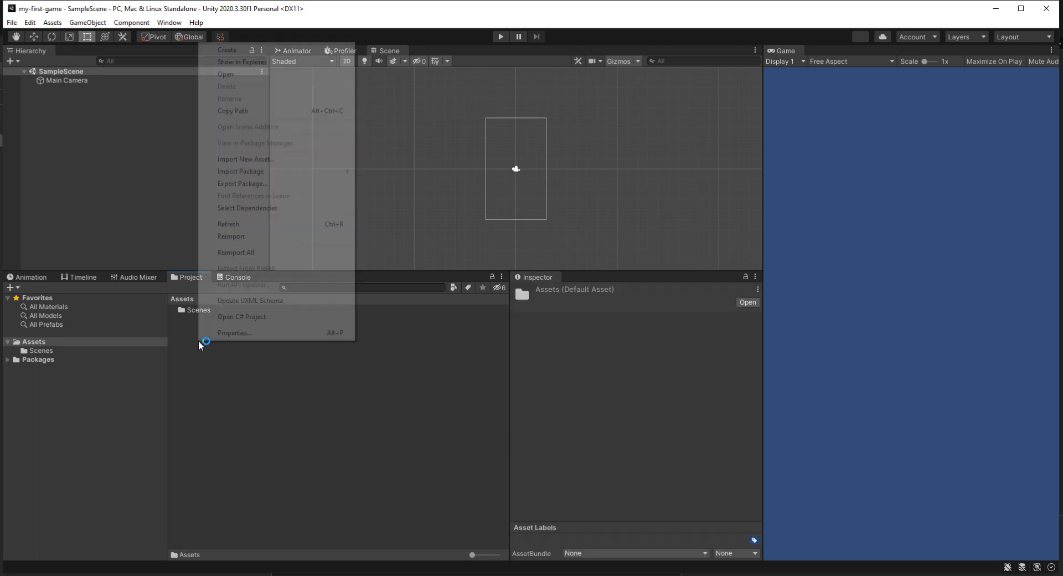
pyautogui.moveTo(232, 46)
pyautogui.click(407, 62)
pyautogui.write('MainCa')
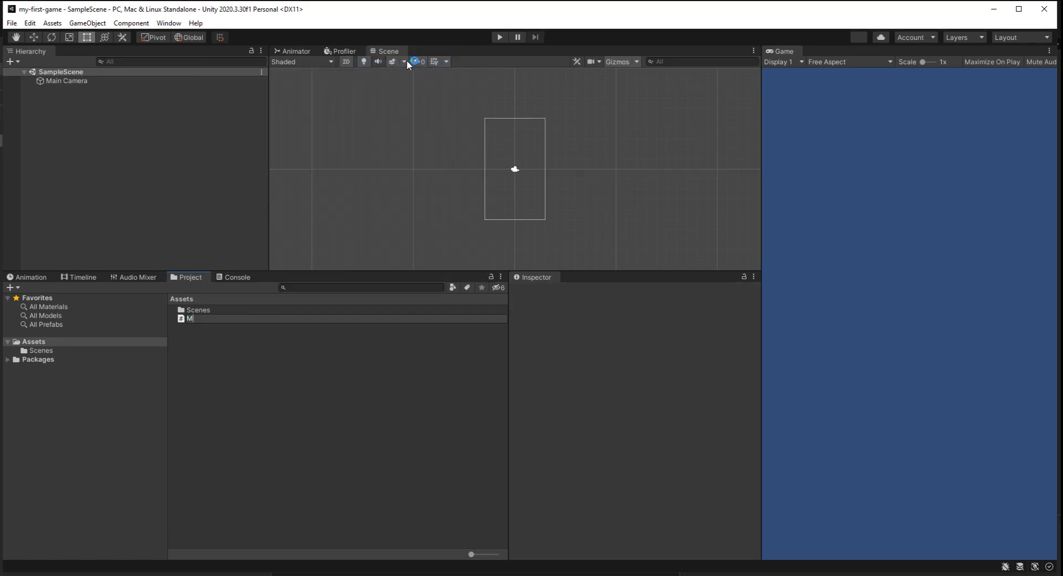
pyautogui.write('mera')
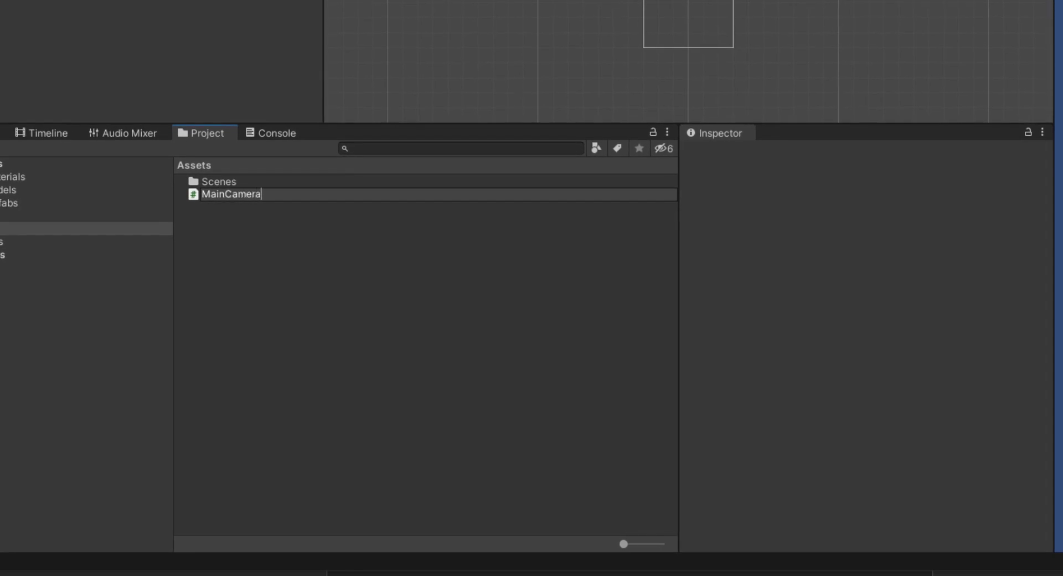
pyautogui.press('Return')
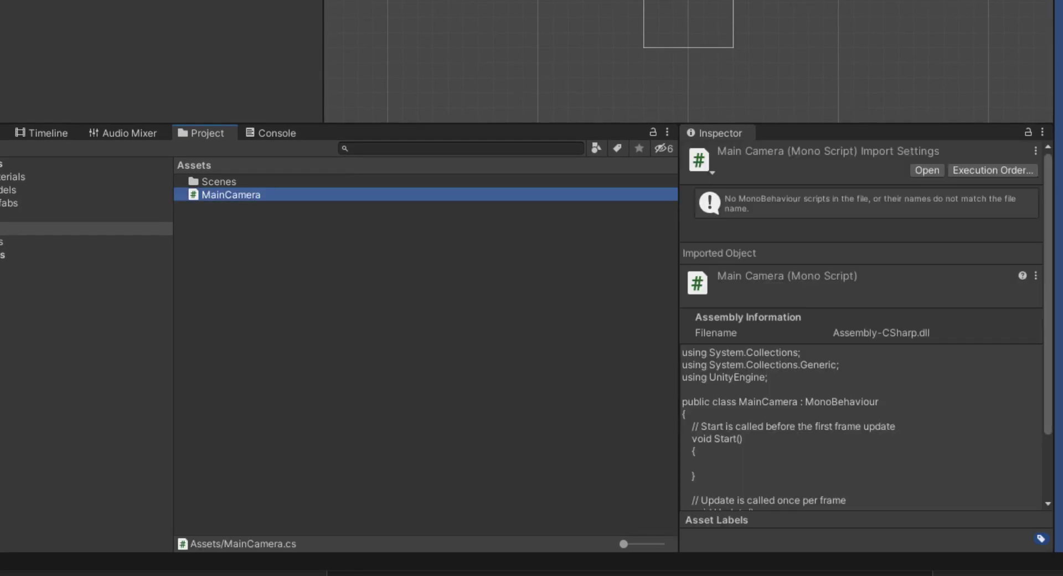
# Attach the MainCamera script to the Main Camera object as a component and save the scene
pyautogui.click(33, 3)
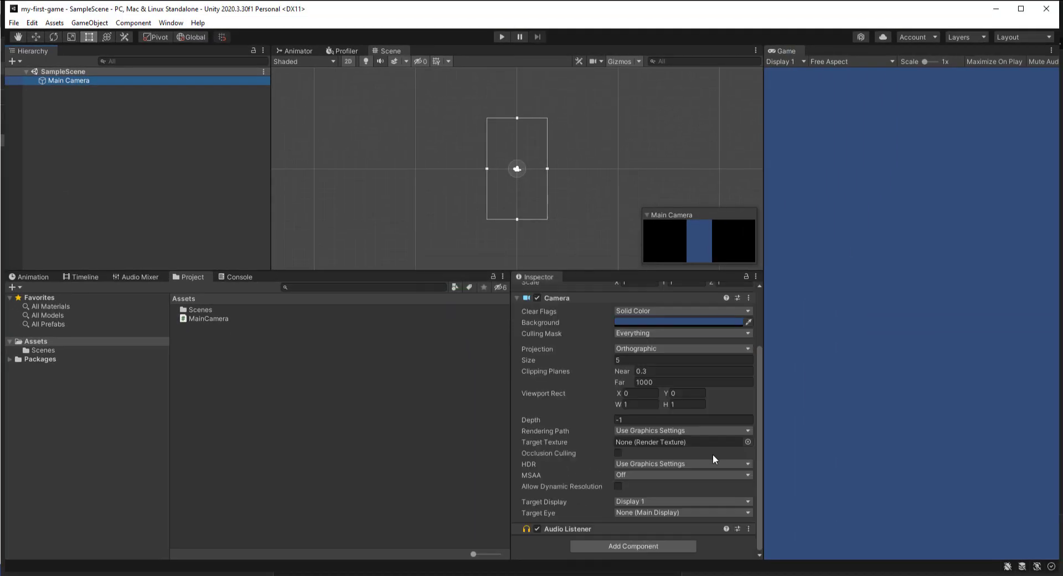
pyautogui.moveTo(202, 321); pyautogui.dragTo(582, 553)
pyautogui.scroll(-2, 558, 491)
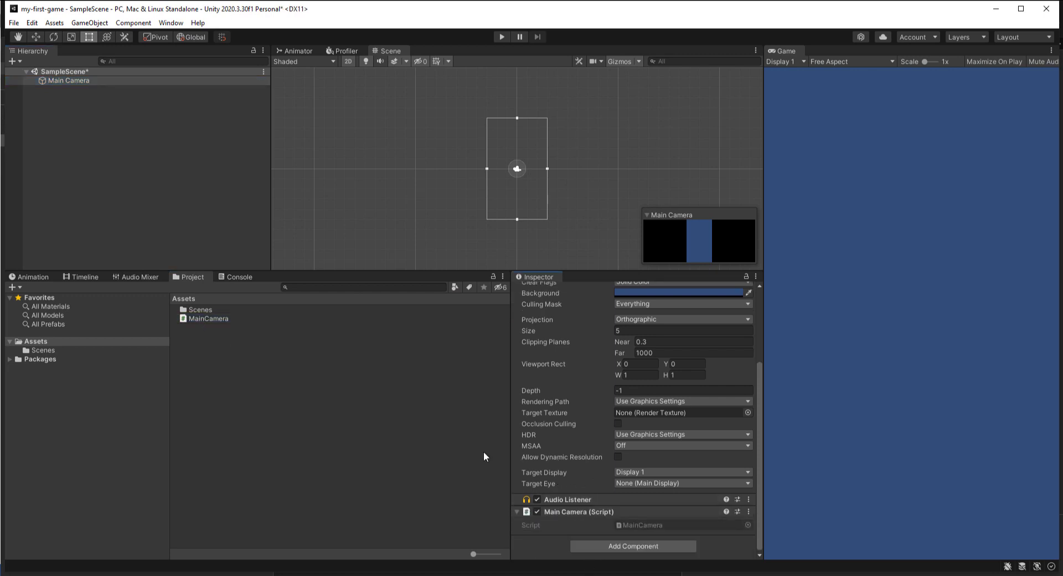
pyautogui.click(186, 194)
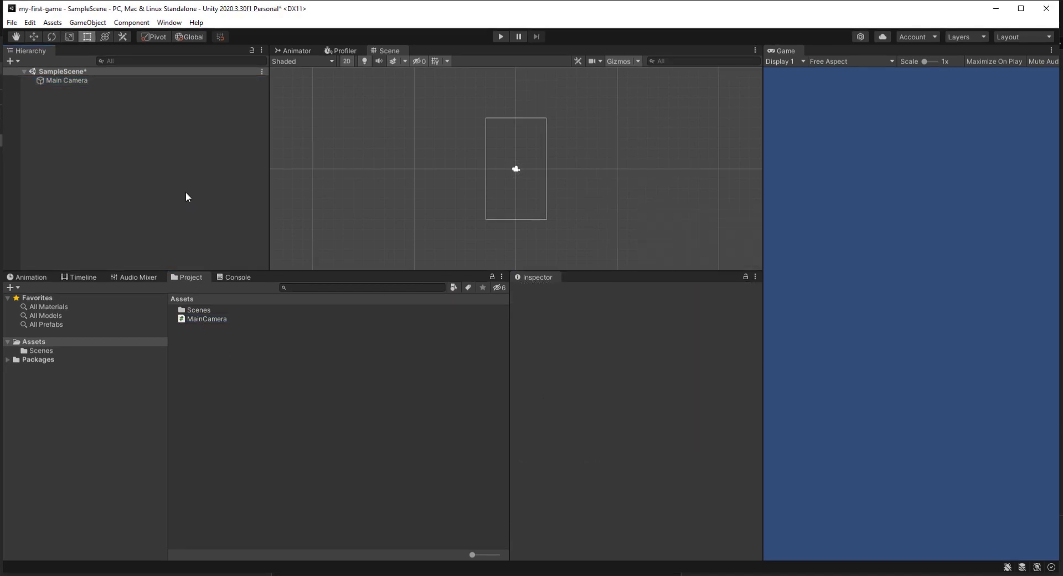
pyautogui.hotkey('ctrl', 's')
# Switch to Fork and review the unstaged changes in SampleScene.unity, MainCamera.cs and MainCamera.cs.meta
pyautogui.click(254, 575)
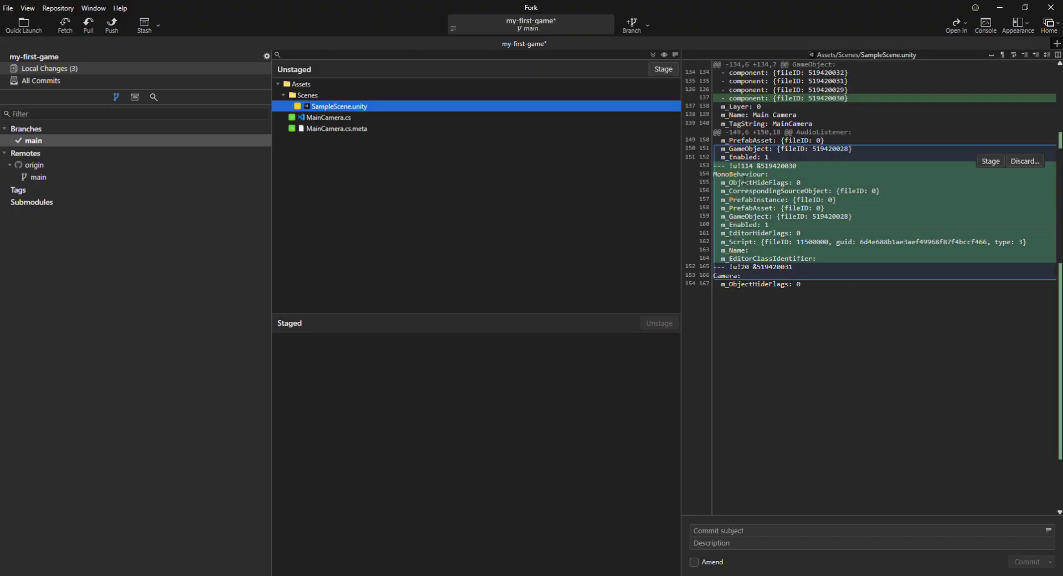
pyautogui.click(321, 121)
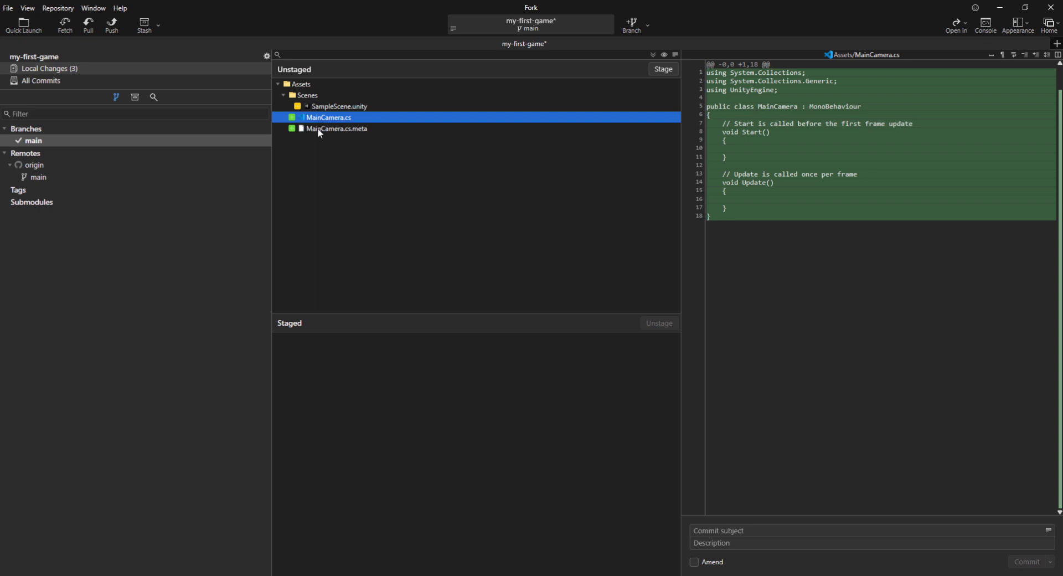
pyautogui.click(308, 95)
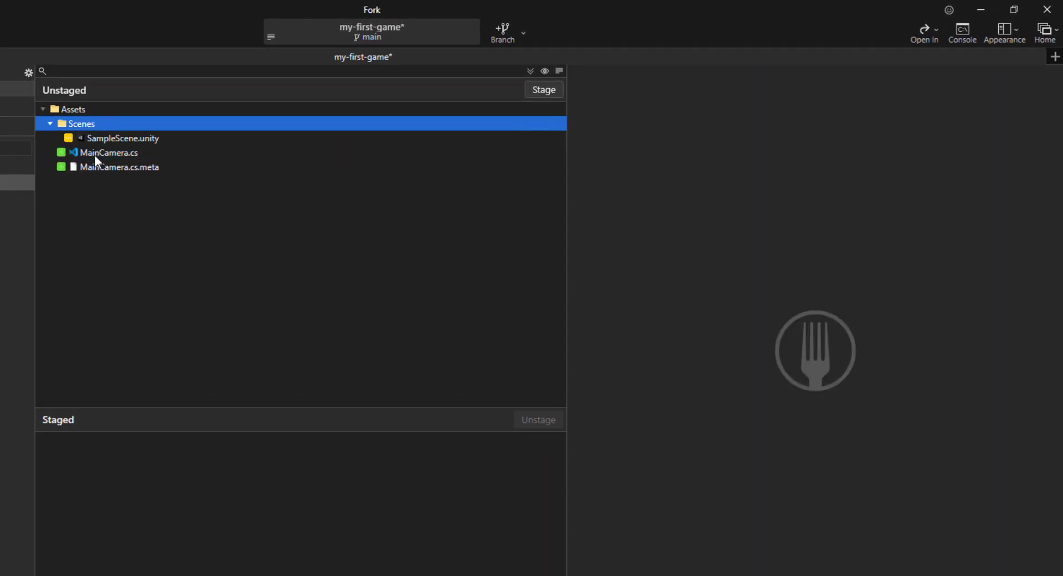
pyautogui.click(95, 165)
pyautogui.click(65, 109)
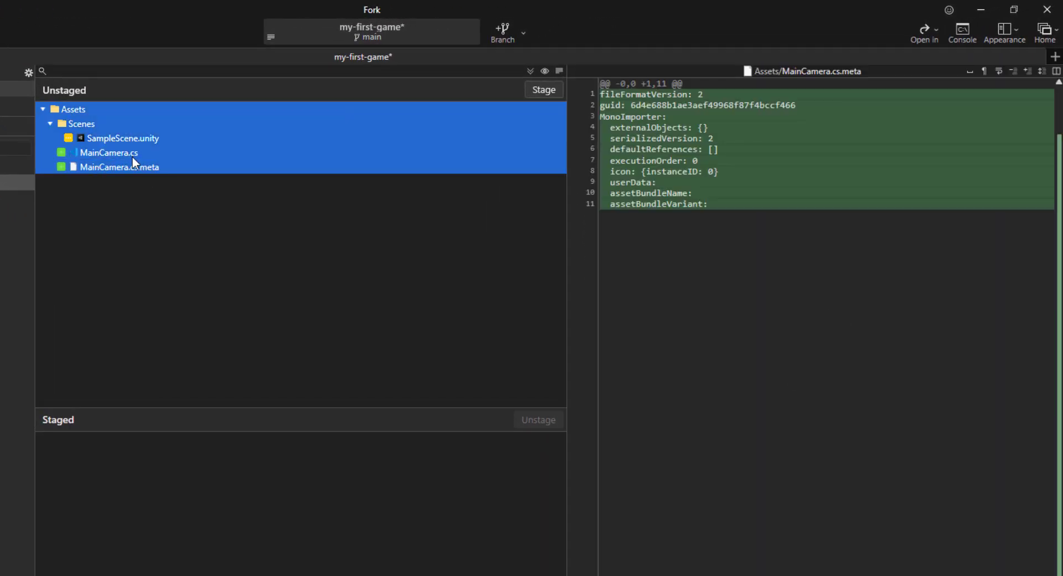
pyautogui.click(124, 157)
pyautogui.moveTo(719, 171)
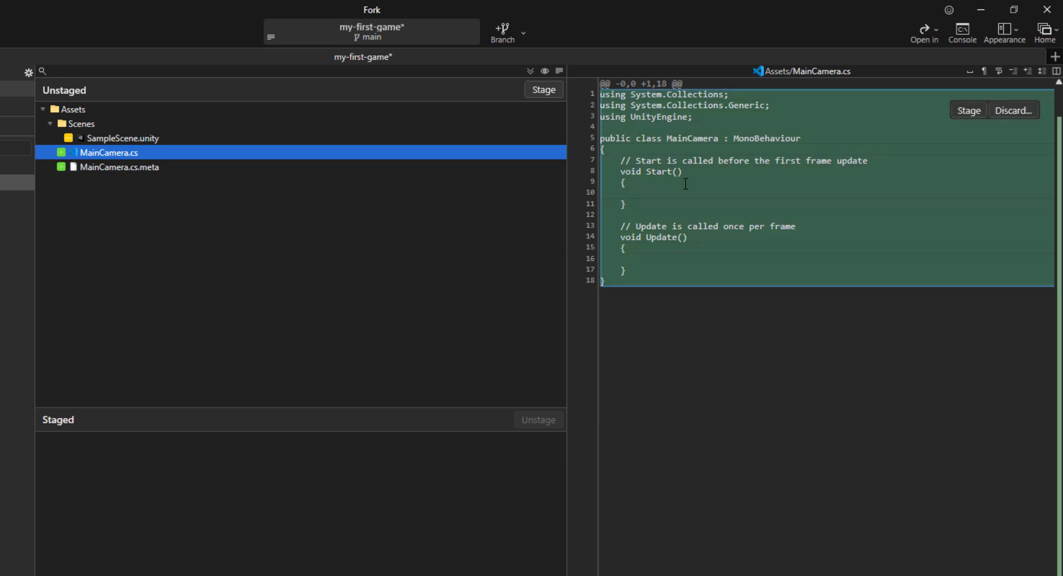
pyautogui.moveTo(792, 256)
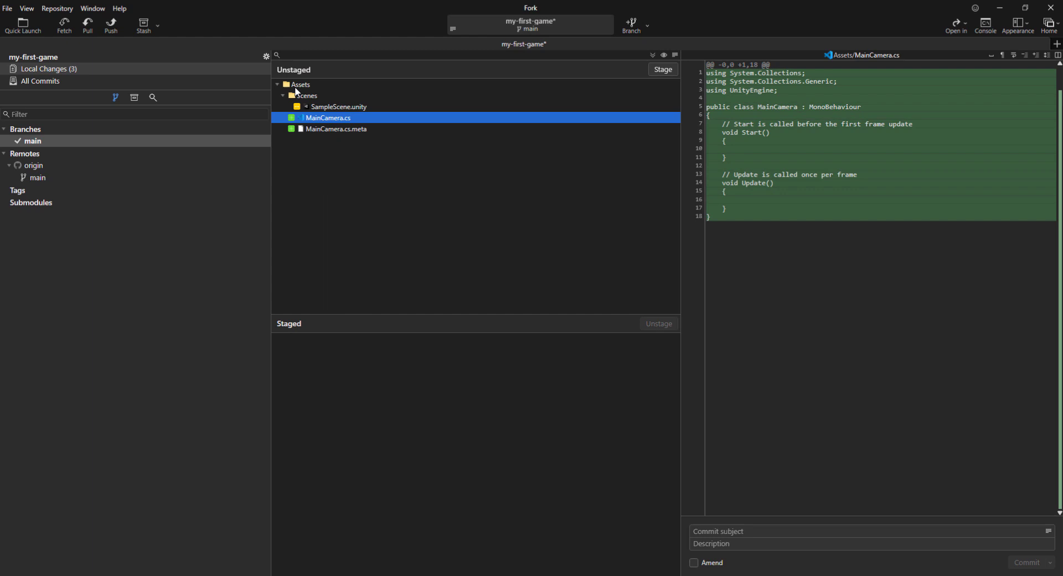
# Stage all changed files in the Assets folder, including the scene, the MainCamera script and its meta file
pyautogui.click(296, 86)
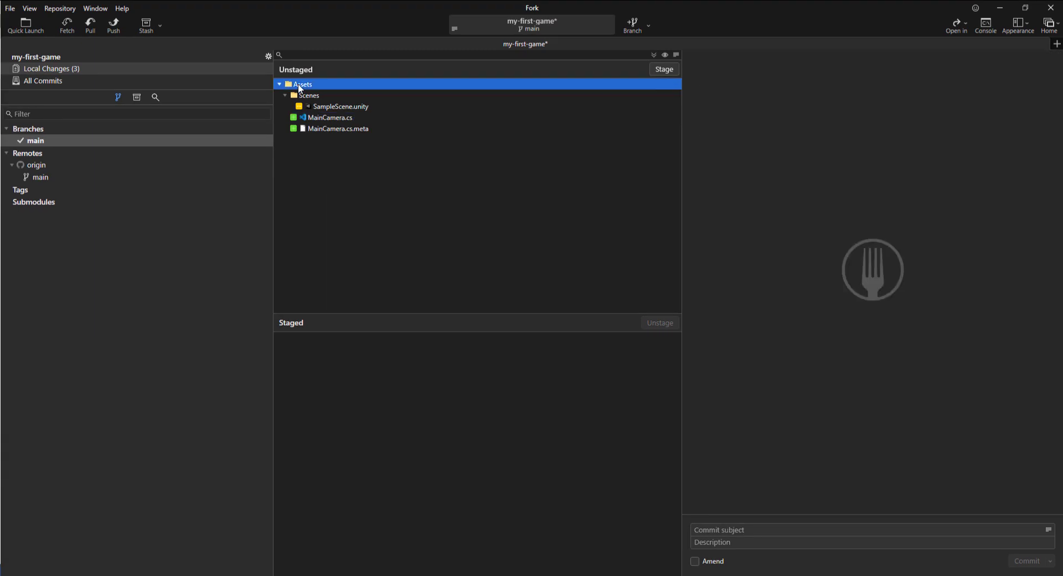
pyautogui.click(327, 128)
pyautogui.click(324, 118)
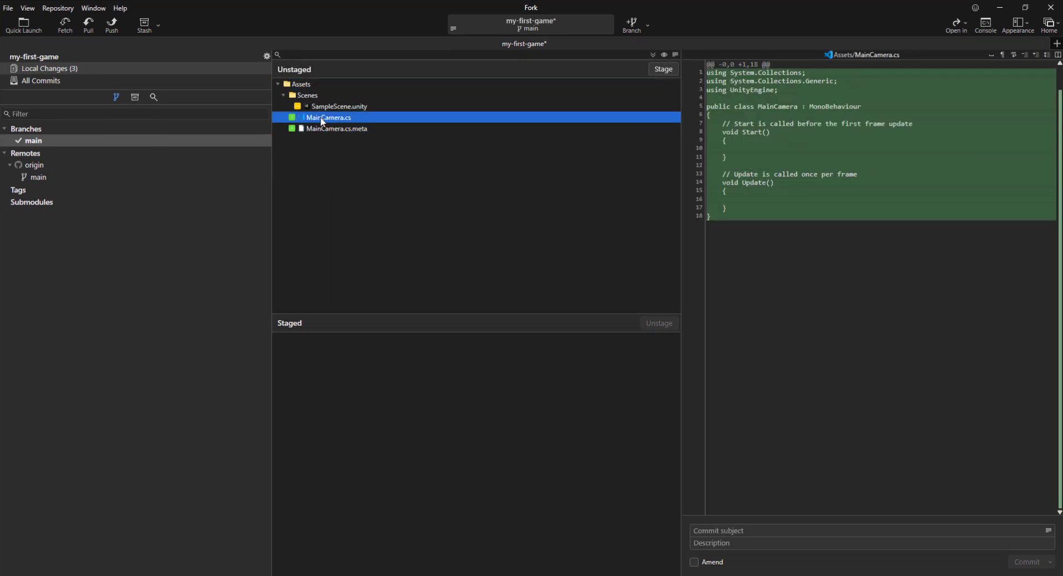
pyautogui.click(302, 88)
pyautogui.click(663, 69)
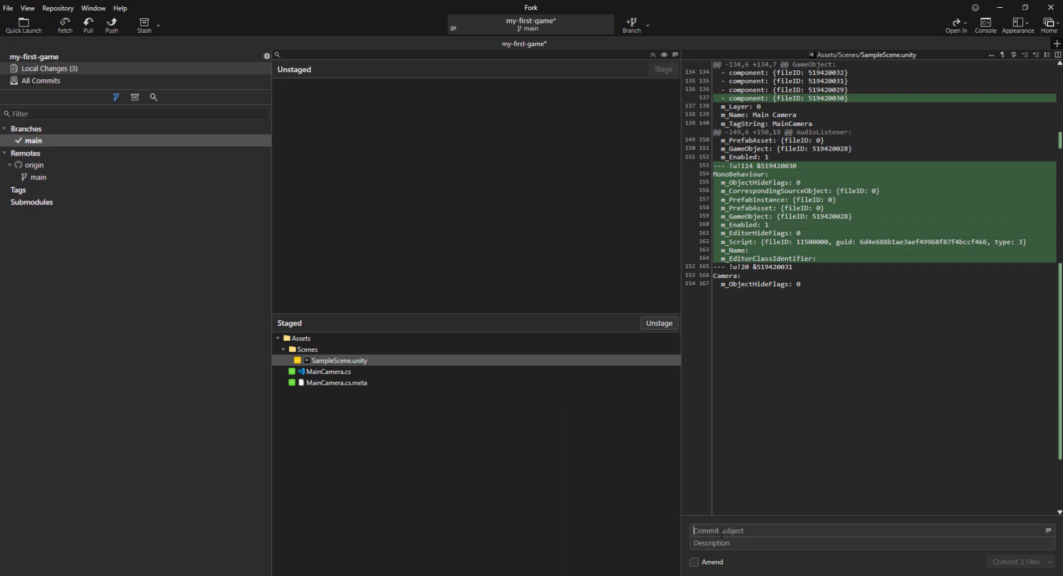
# Commit the staged files with the subject "Add Script"
pyautogui.write('Add ')
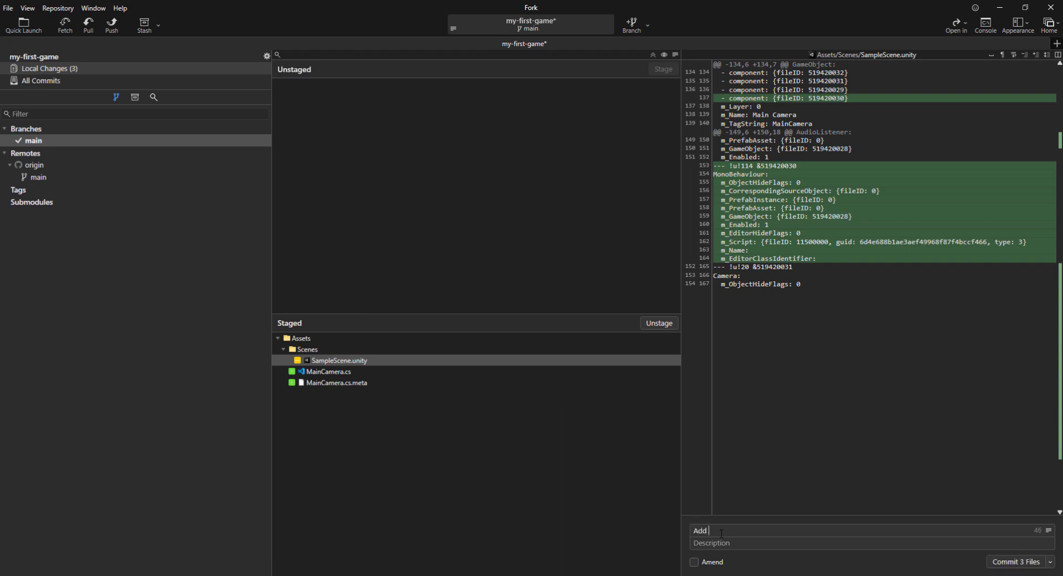
pyautogui.write('Script')
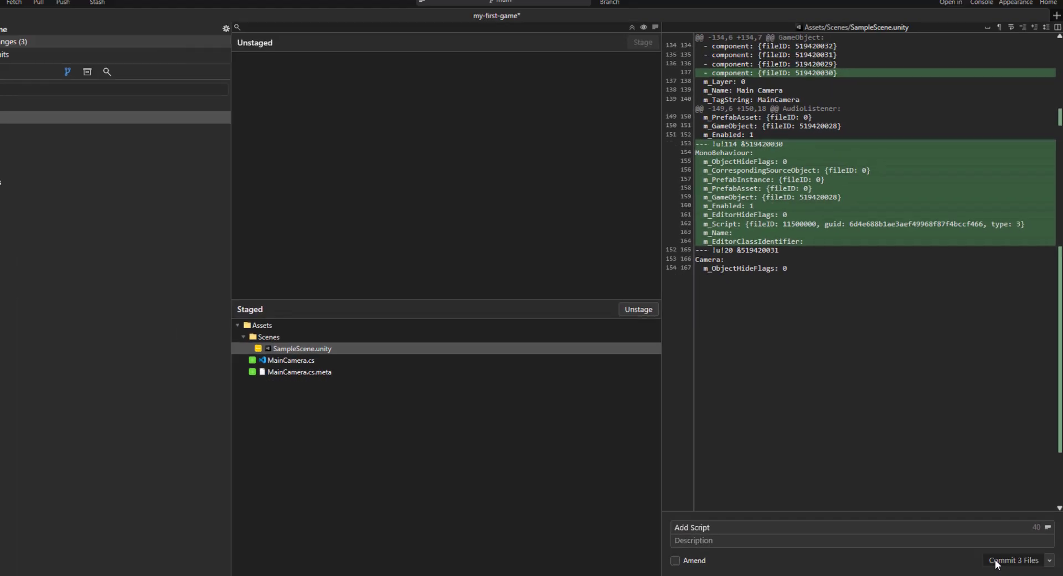
pyautogui.click(999, 555)
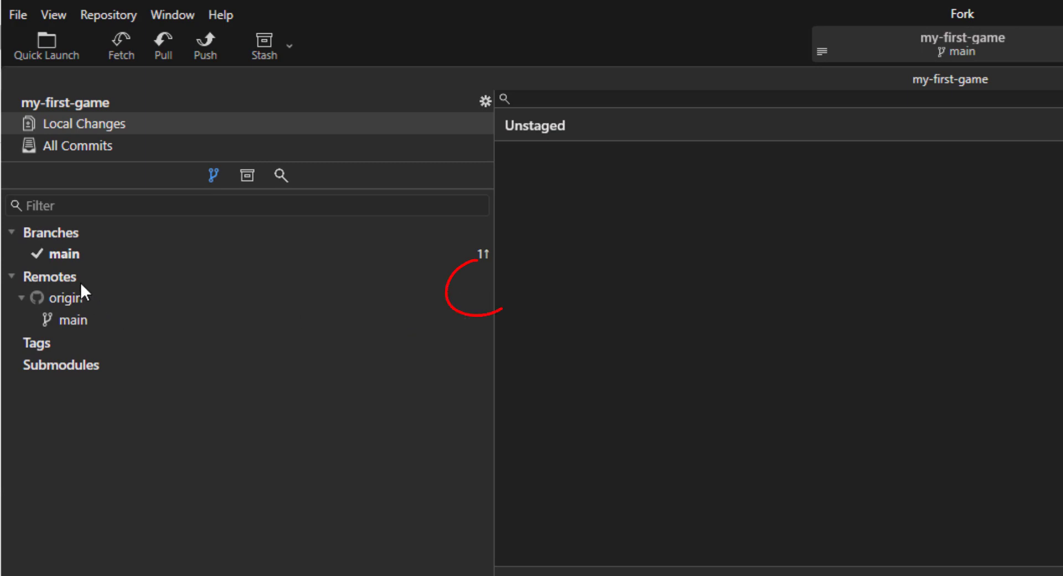
# Review the main branch's commit history by examining the Initial commit, Add Unity Project and Add Script entries
pyautogui.click(84, 254)
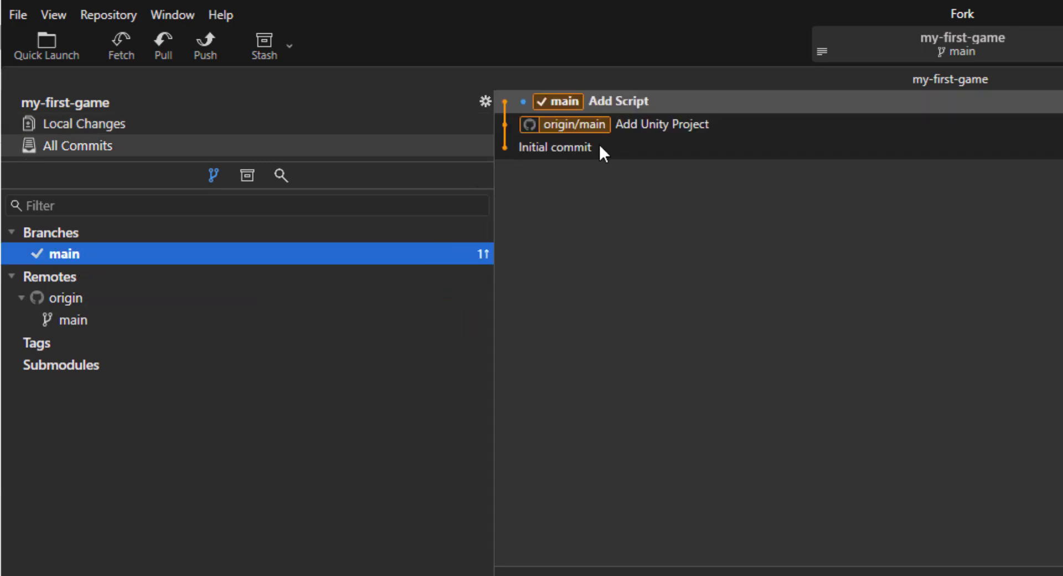
pyautogui.click(581, 147)
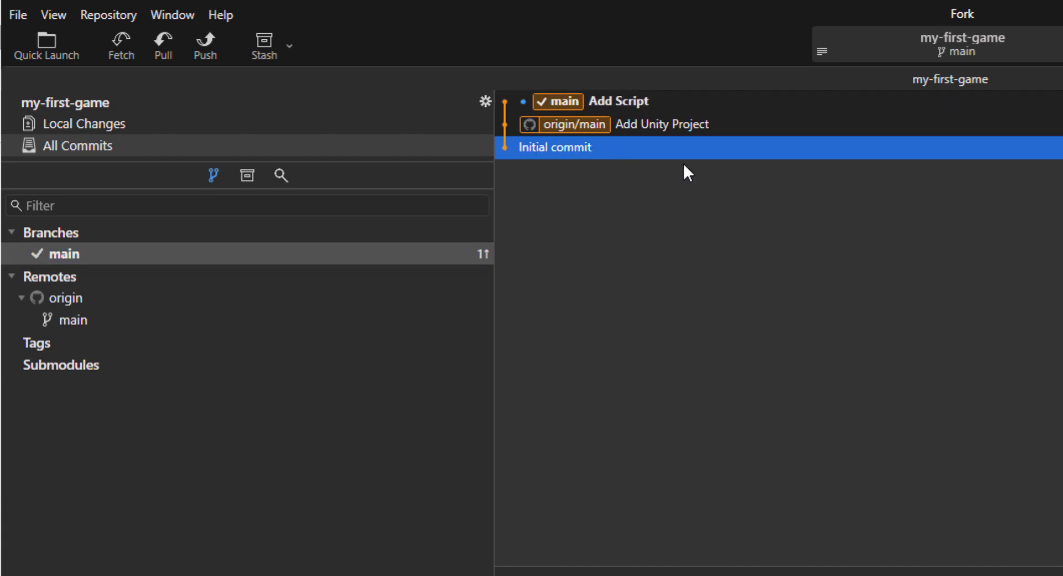
pyautogui.click(684, 125)
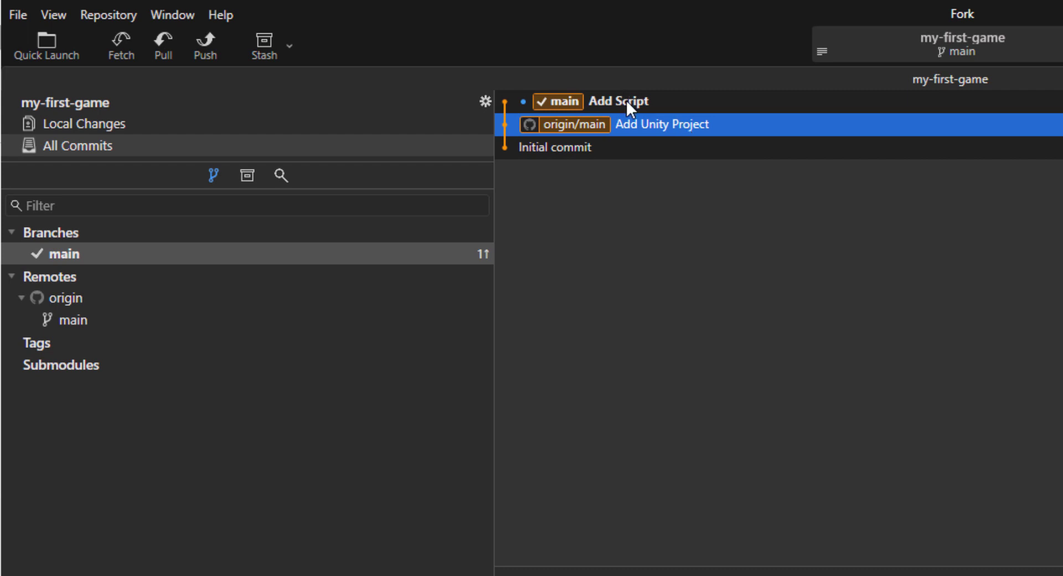
pyautogui.click(648, 101)
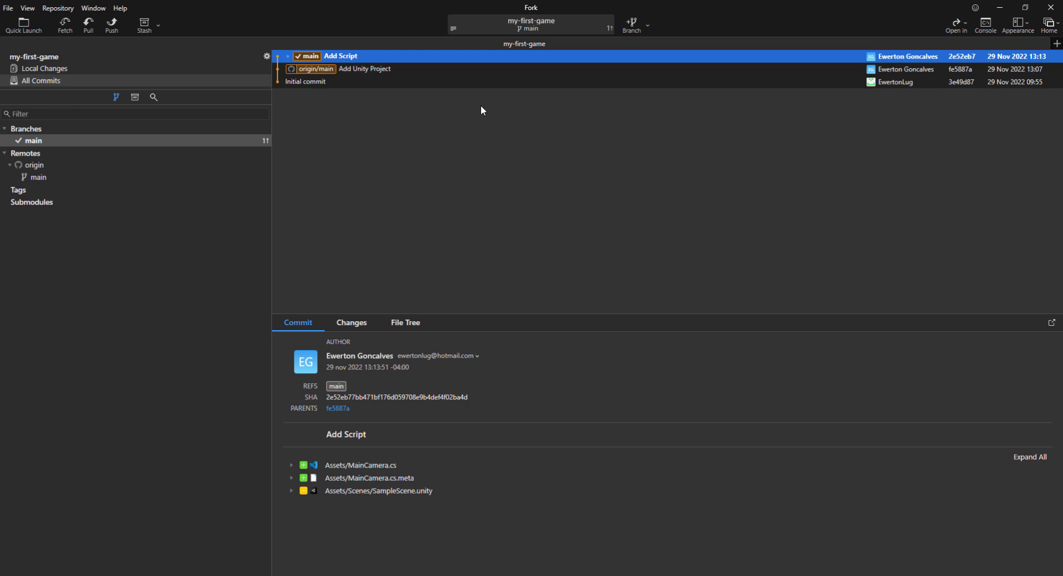
pyautogui.press('Down')
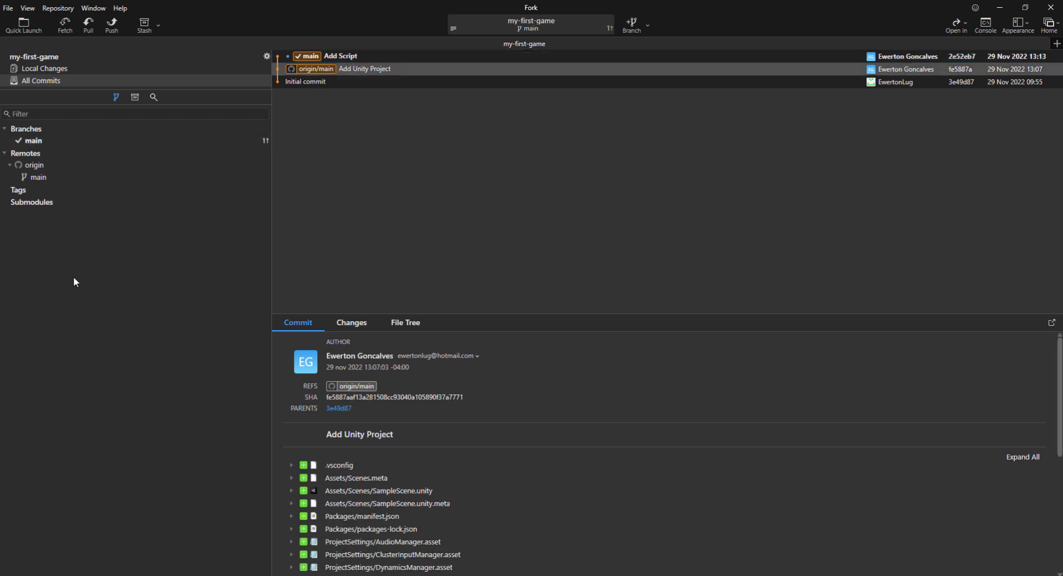
pyautogui.click(51, 140)
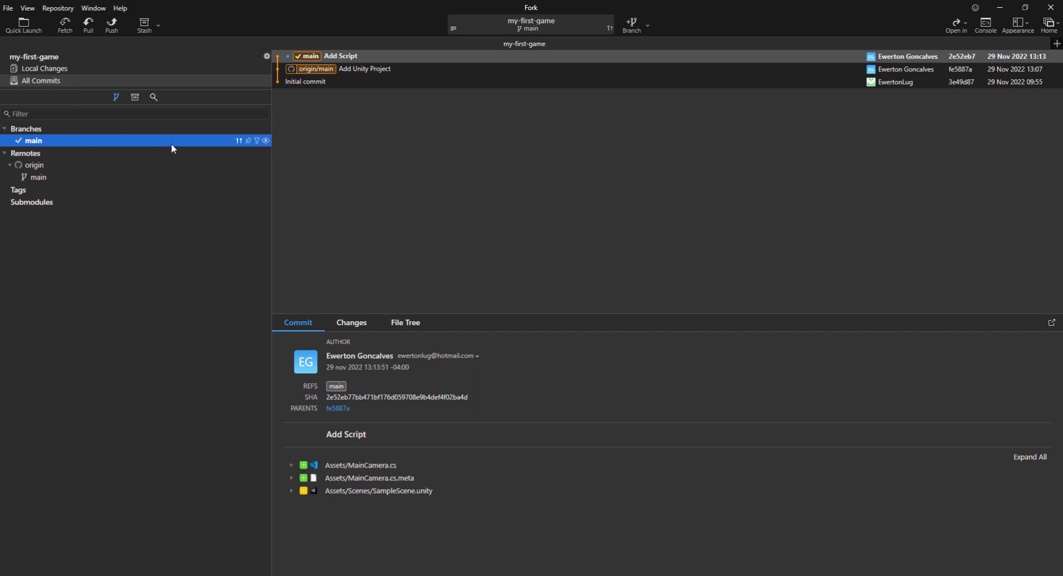
# Push the local main branch to origin/main and compare the local and remote main branches
pyautogui.click(112, 25)
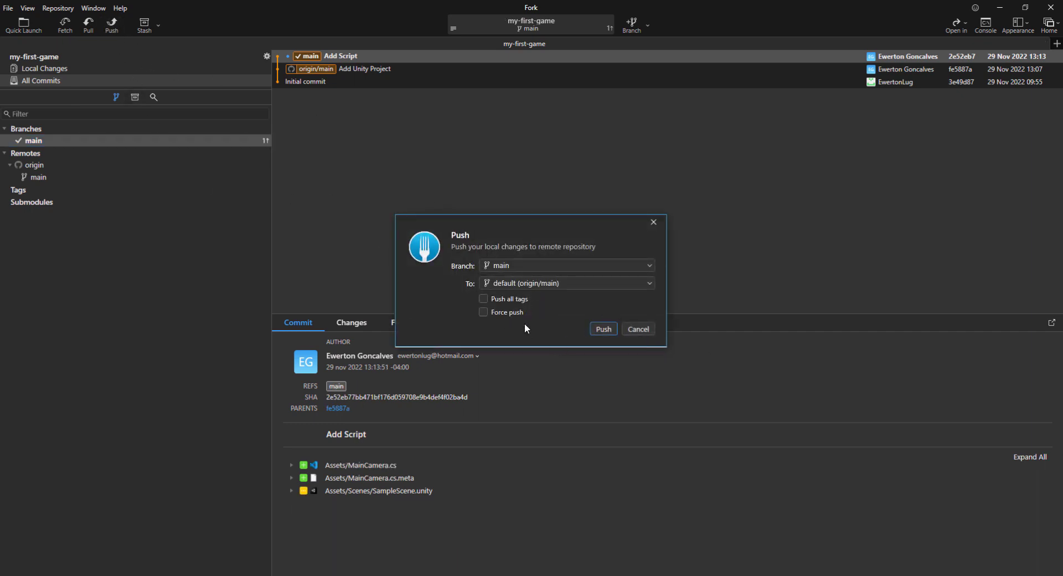
pyautogui.click(602, 329)
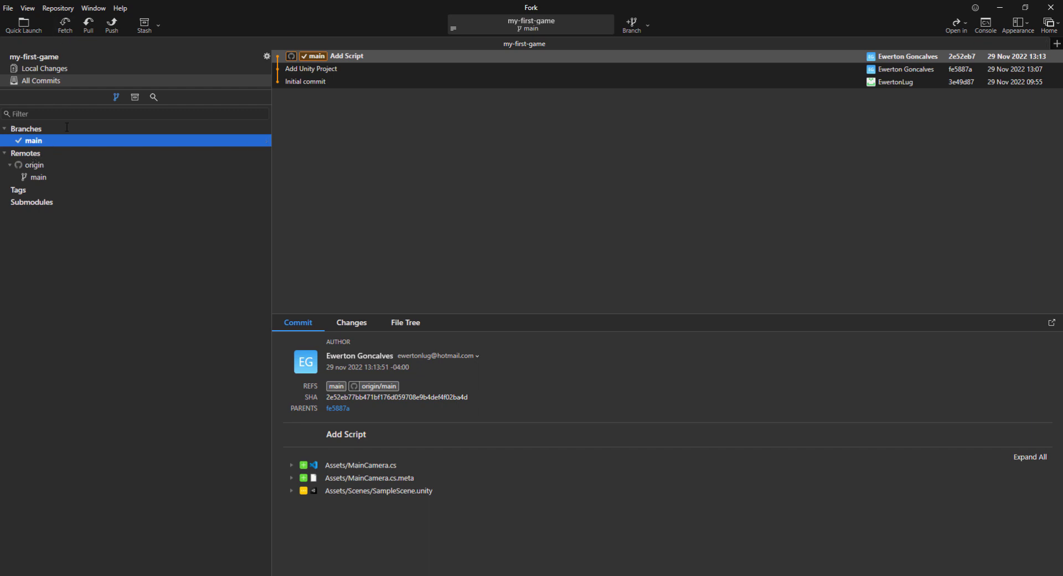
pyautogui.click(34, 176)
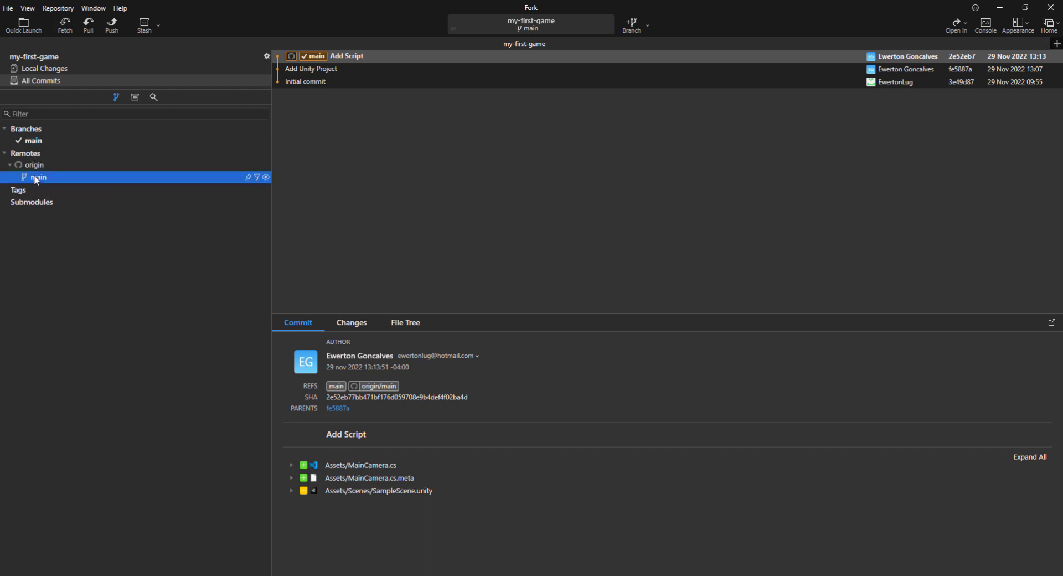
pyautogui.click(39, 141)
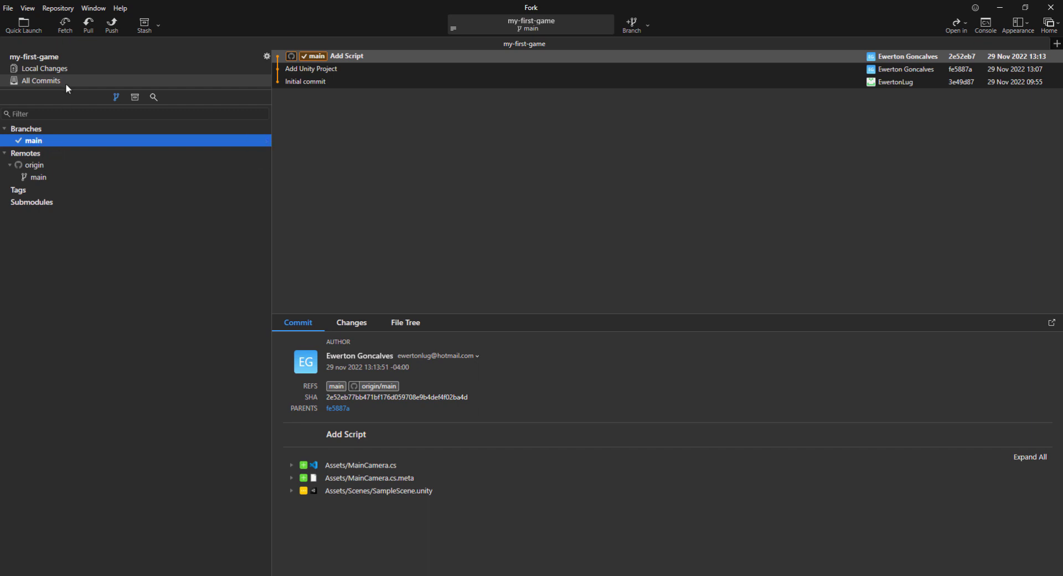
# Fetch the latest changes from origin and pull origin/main into the local main branch
pyautogui.click(67, 28)
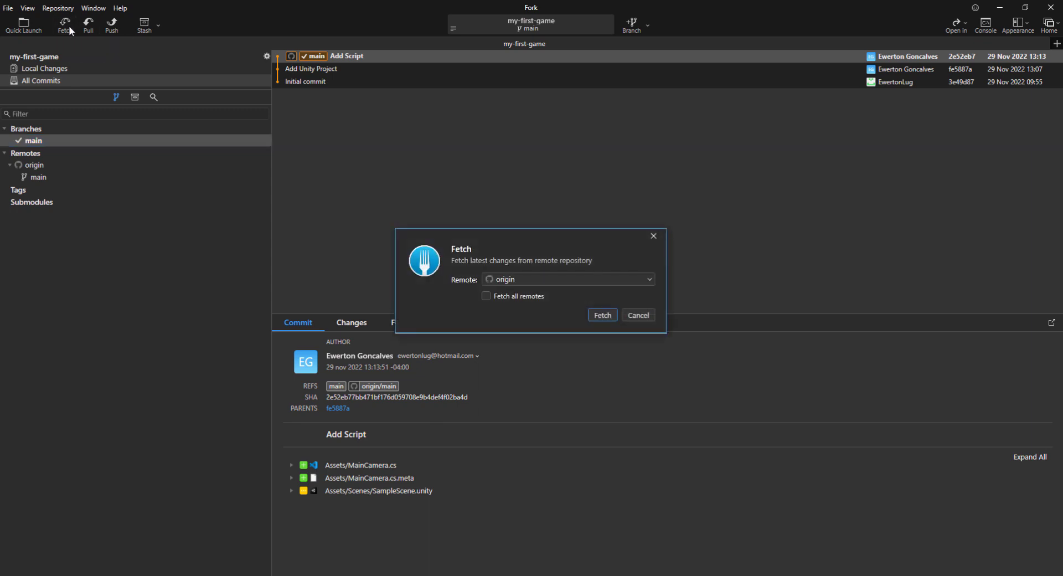
pyautogui.click(597, 315)
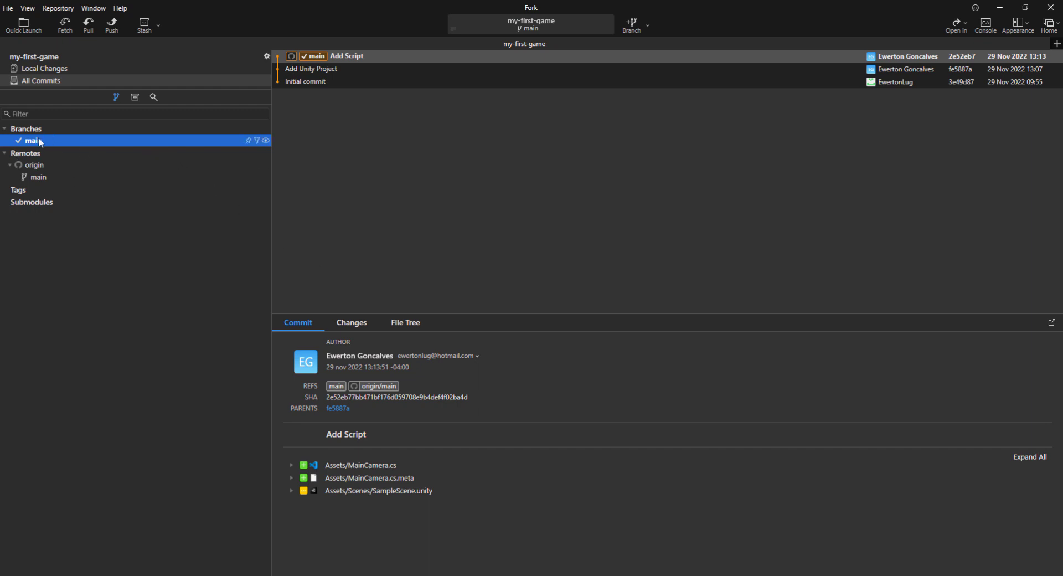
pyautogui.click(85, 27)
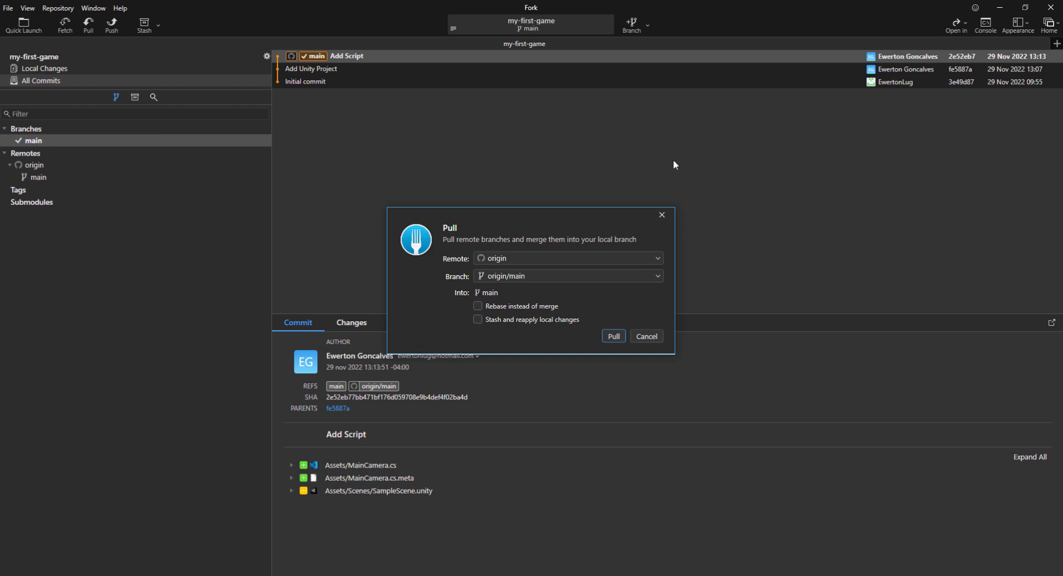
pyautogui.click(615, 337)
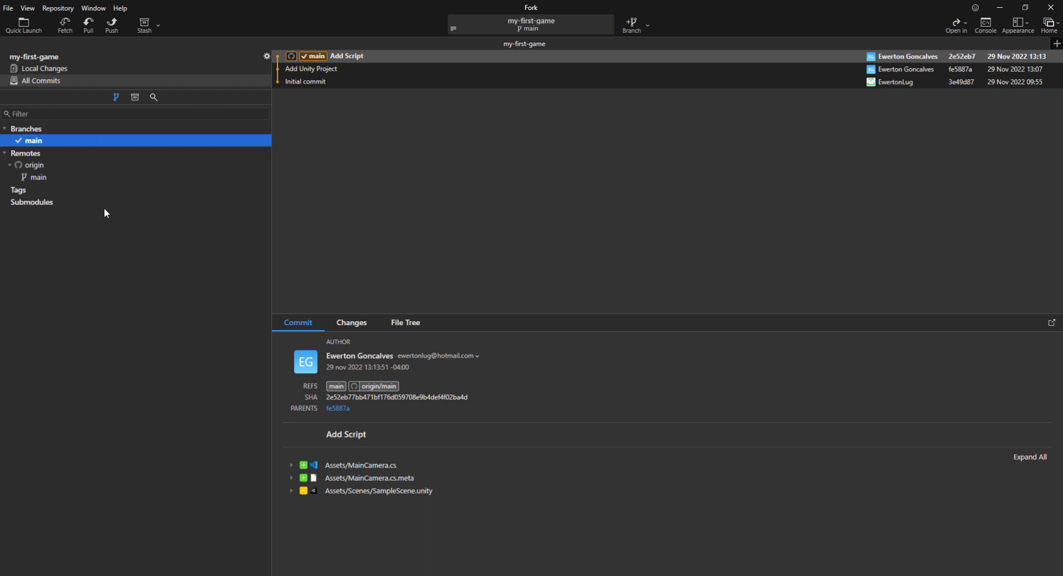
# Switch to Unity, open the MainCamera script in Visual Studio and delete its Start and Update methods with their comments
pyautogui.moveTo(244, 143)
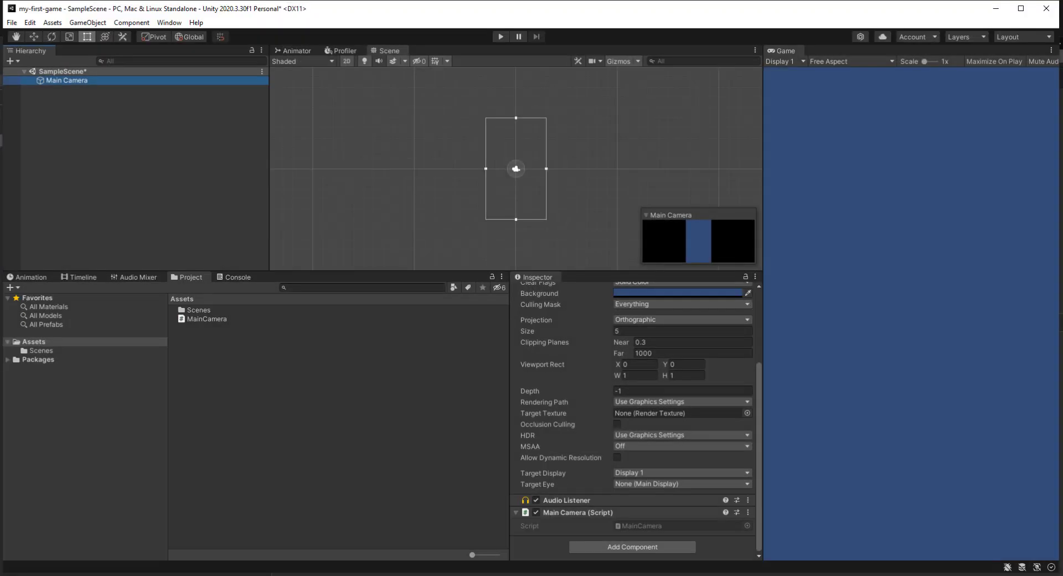
pyautogui.click(253, 350)
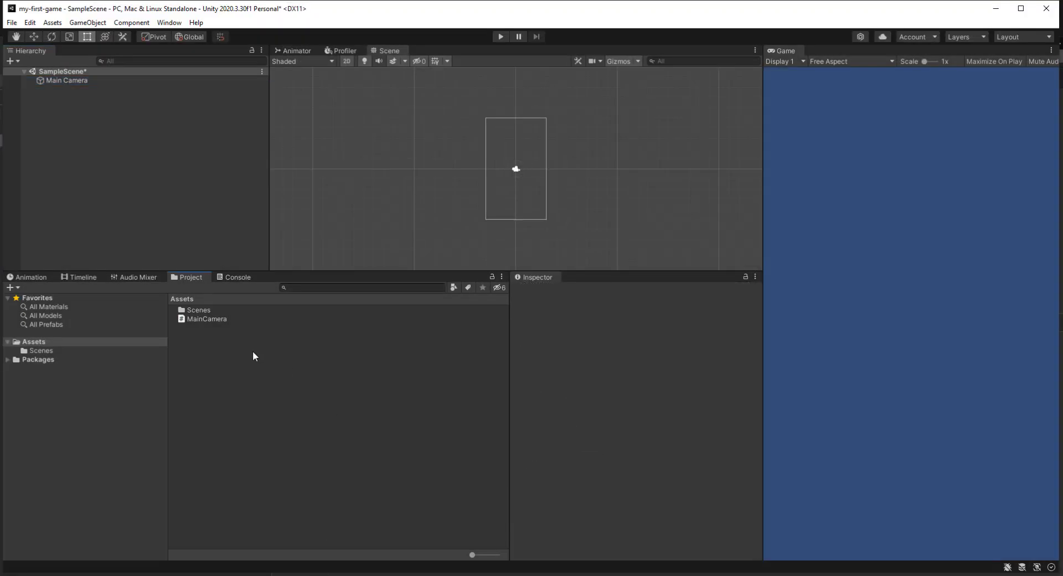
pyautogui.doubleClick(208, 320)
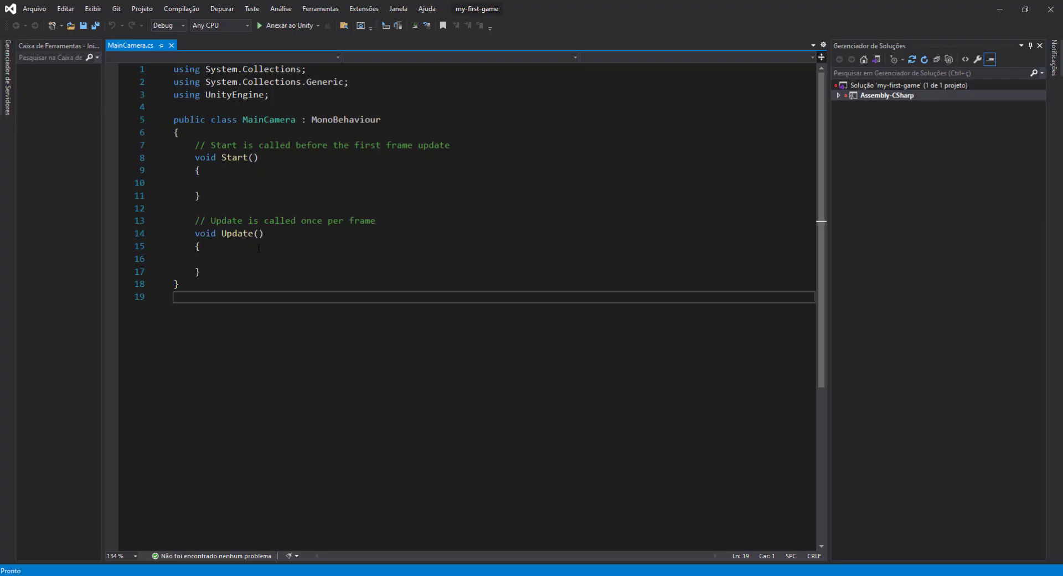
pyautogui.moveTo(189, 145); pyautogui.dragTo(240, 274)
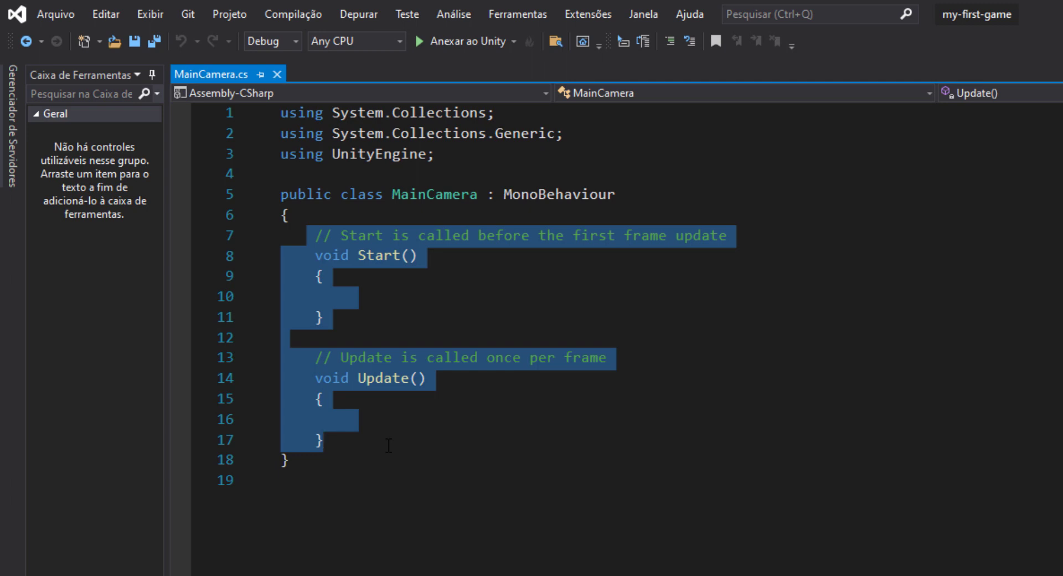
pyautogui.press('Delete')
pyautogui.press('Return')
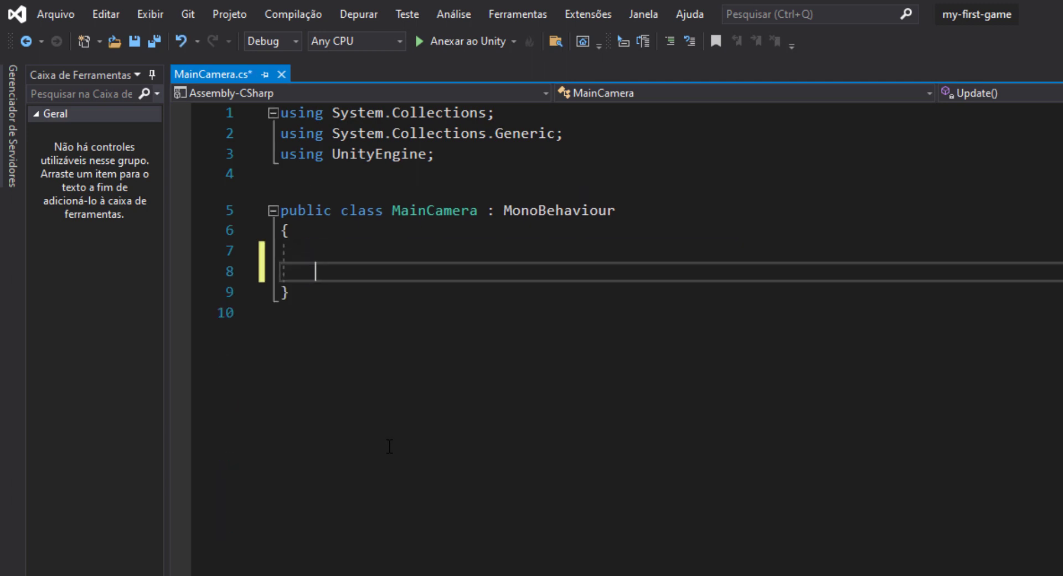
# Add an empty "private void Shake()" method to the MainCamera class and save the script
pyautogui.write('private void Sha')
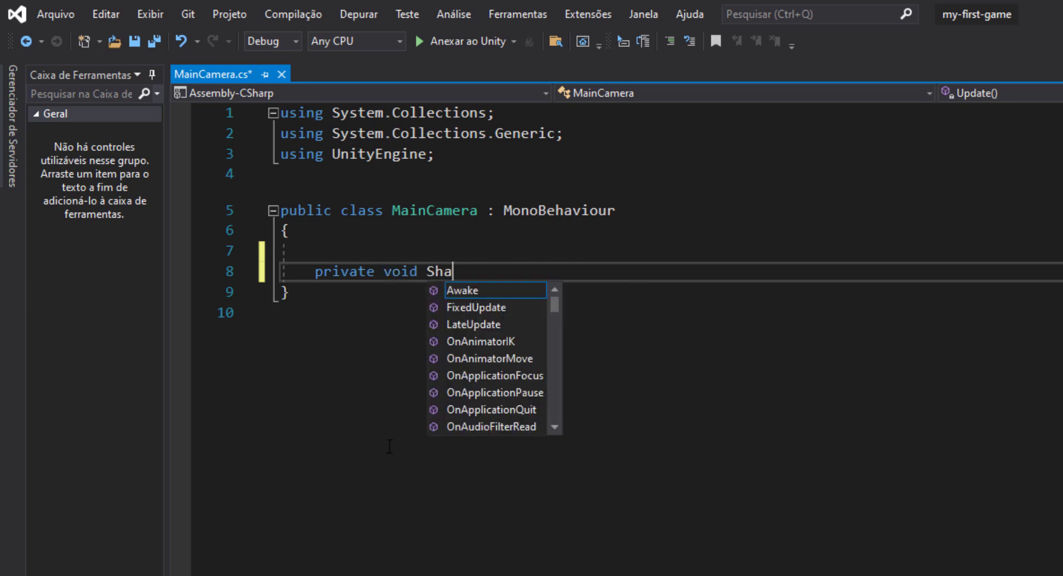
pyautogui.write('ke(')
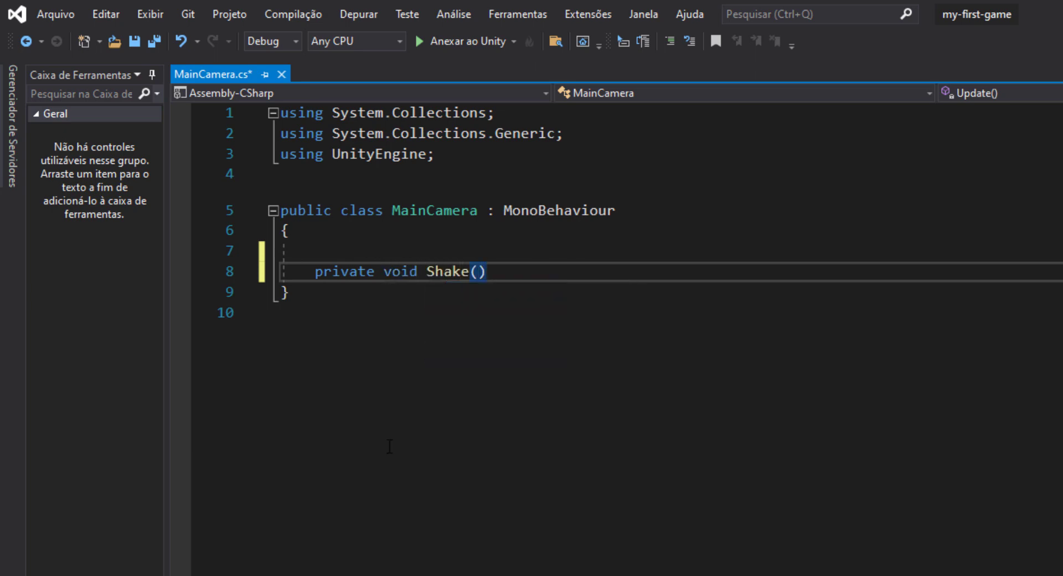
pyautogui.press('Return')
pyautogui.write('{')
pyautogui.press('Return')
pyautogui.click(660, 491)
pyautogui.hotkey('ctrl', 's')
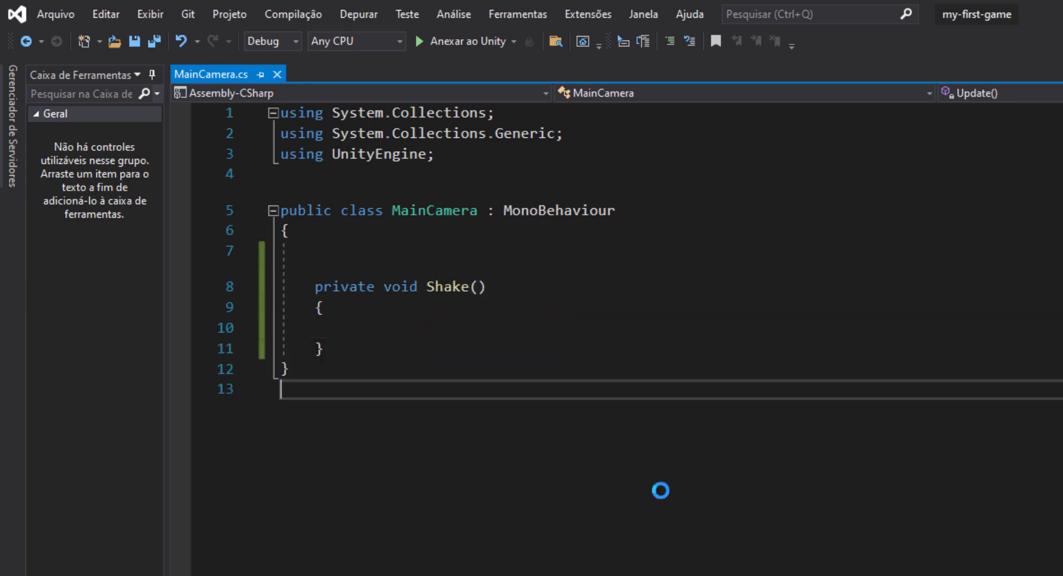
# Switch to Fork and review the unstaged changes in MainCamera.cs, including the added Shake method
pyautogui.hotkey('alt', 'Tab')
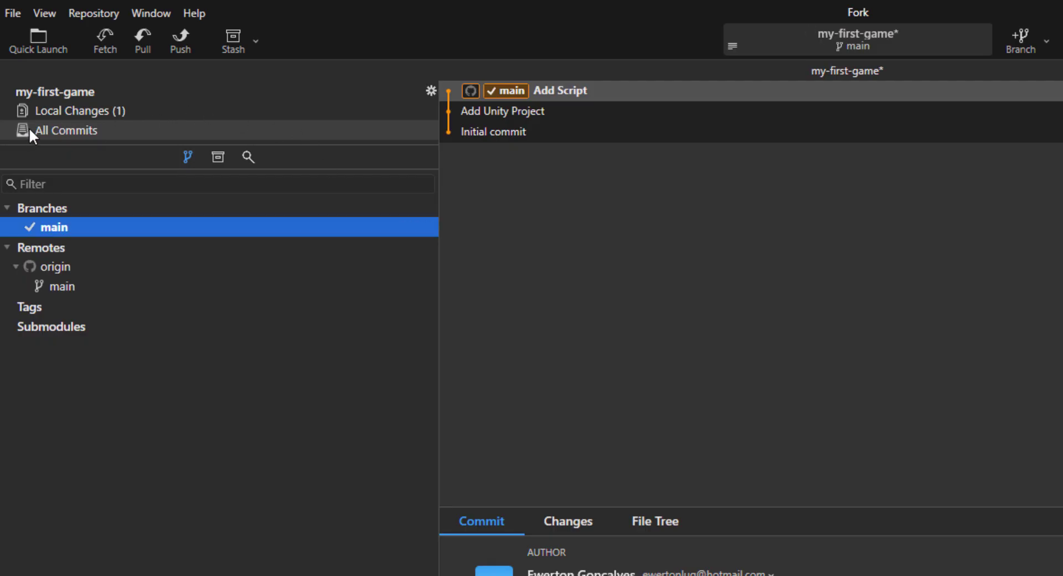
pyautogui.click(65, 111)
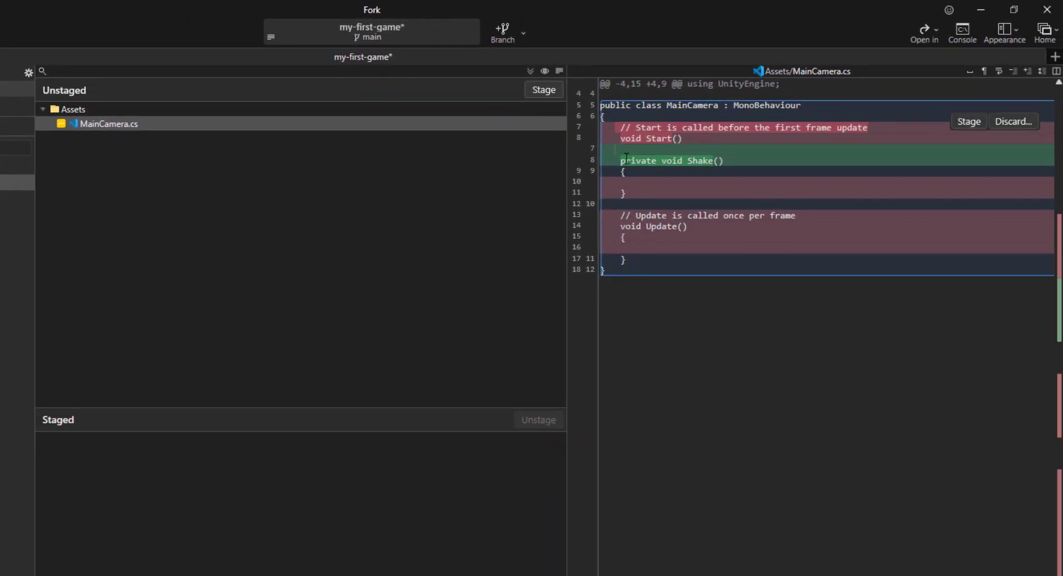
pyautogui.moveTo(626, 160); pyautogui.dragTo(626, 171)
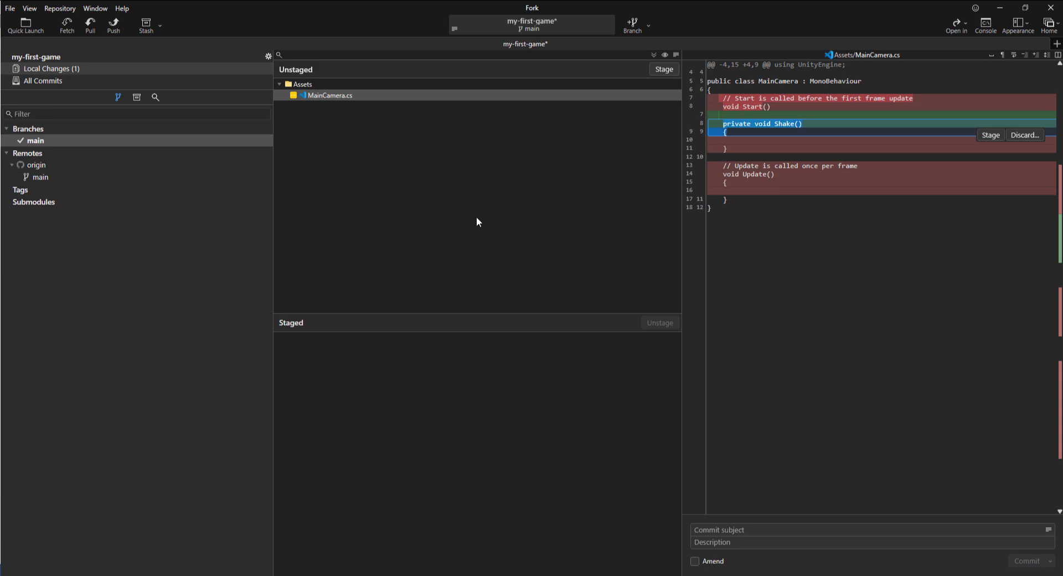
# Stash the MainCamera.cs changes with the message "Save Script Update"
pyautogui.rightClick(320, 94)
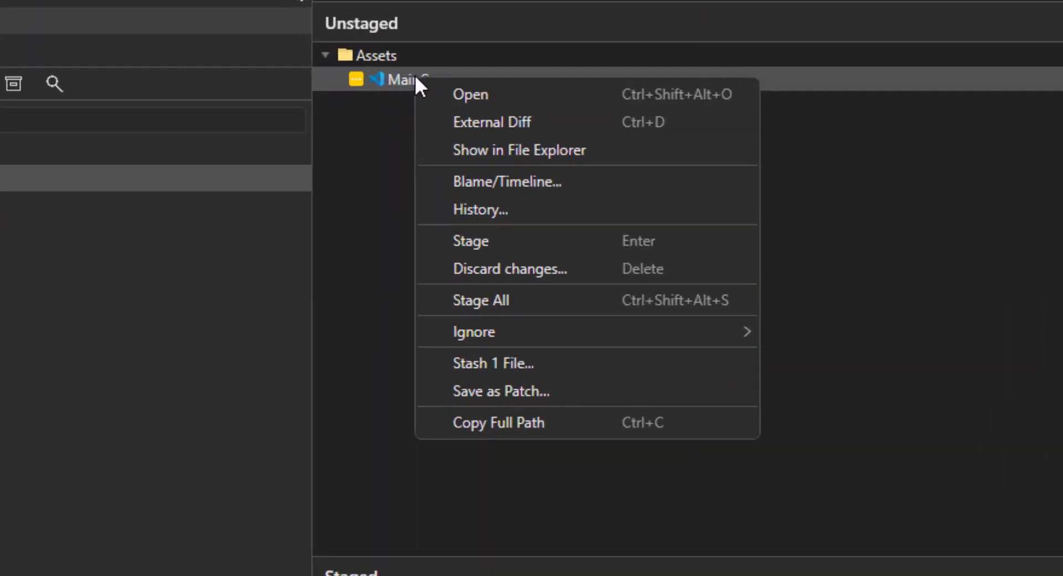
pyautogui.click(529, 354)
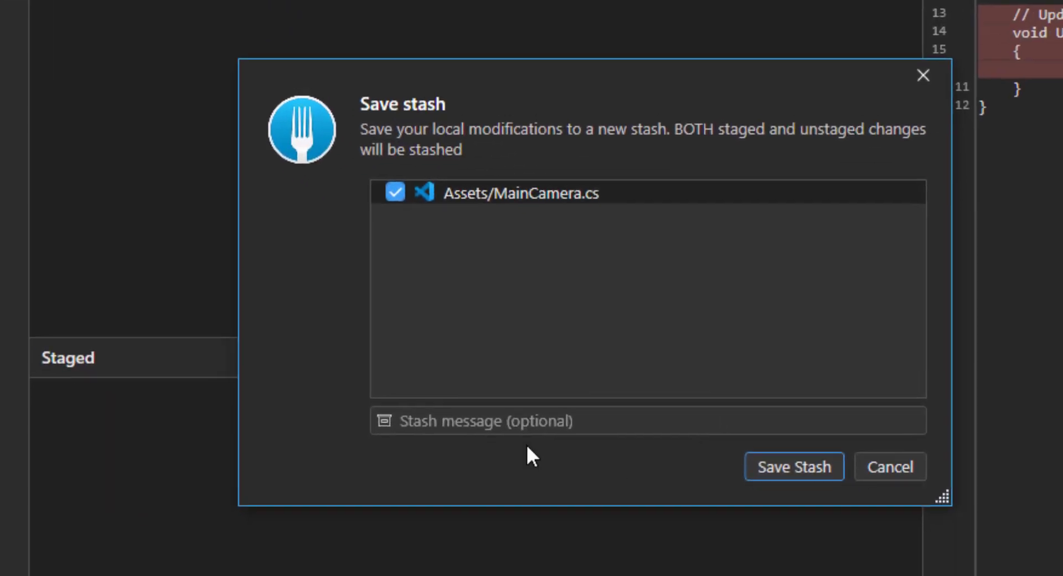
pyautogui.click(564, 420)
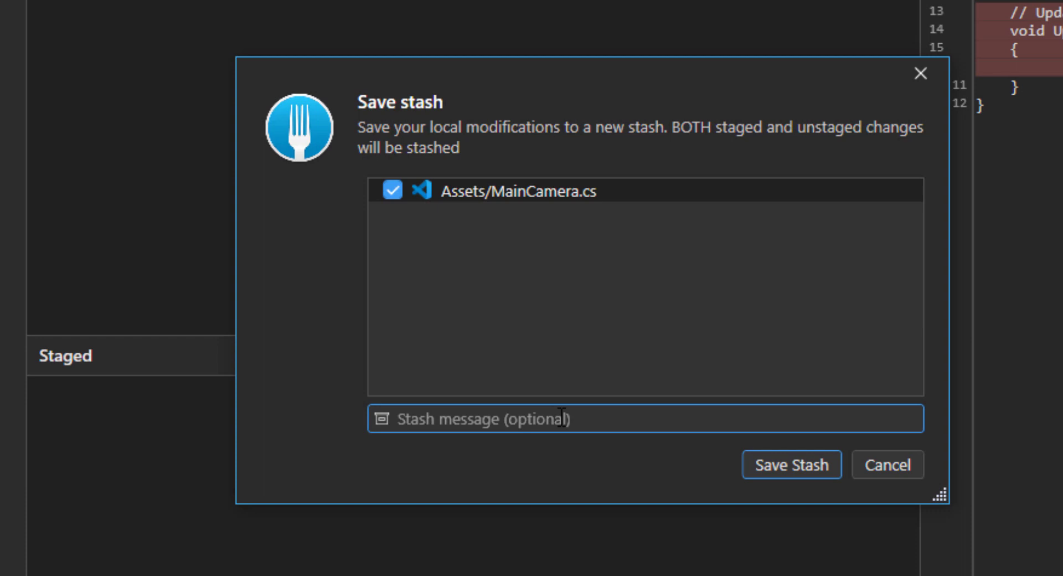
pyautogui.write('Save ')
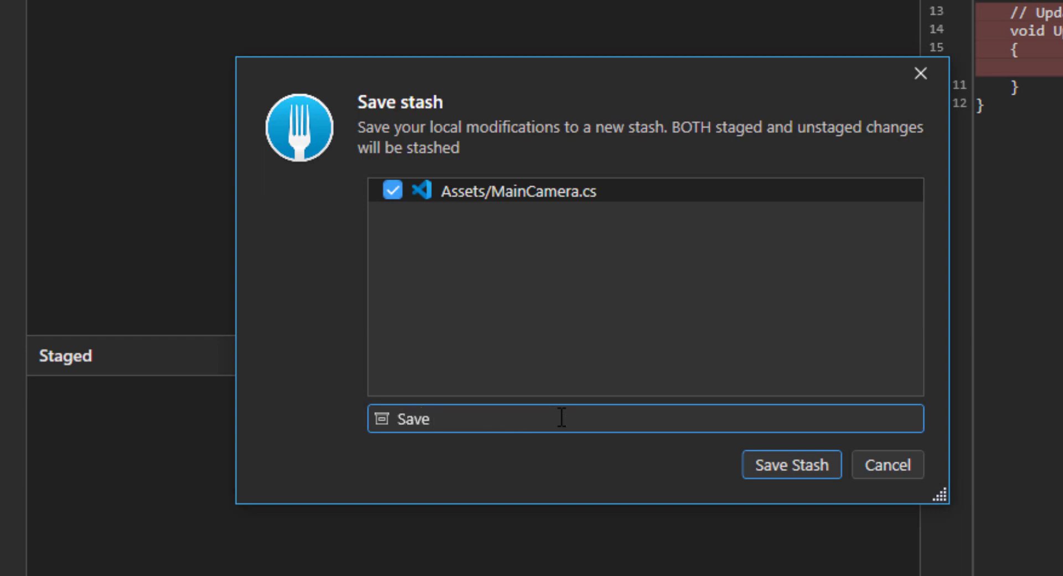
pyautogui.write('Script Update')
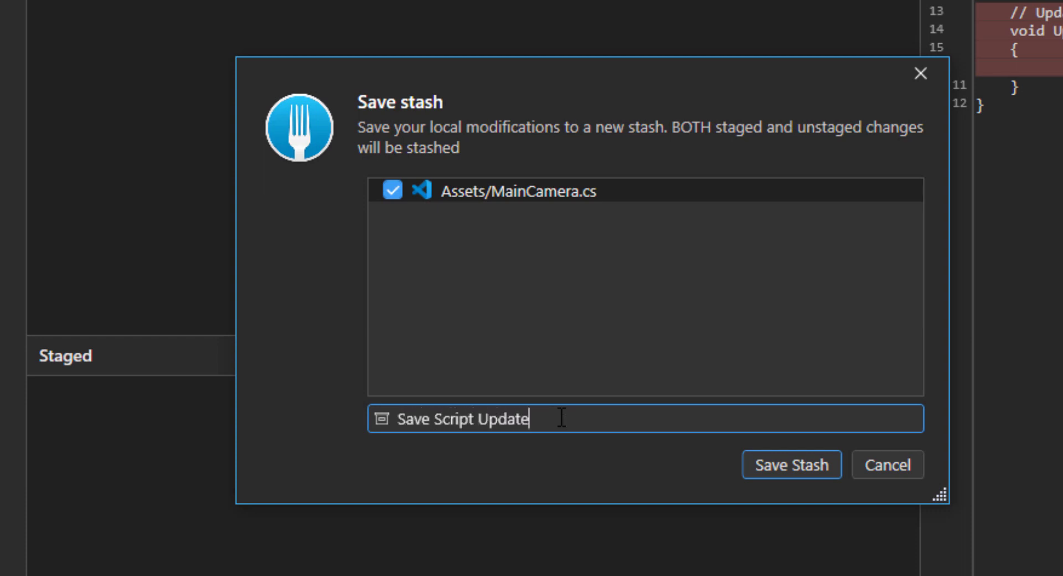
pyautogui.click(787, 464)
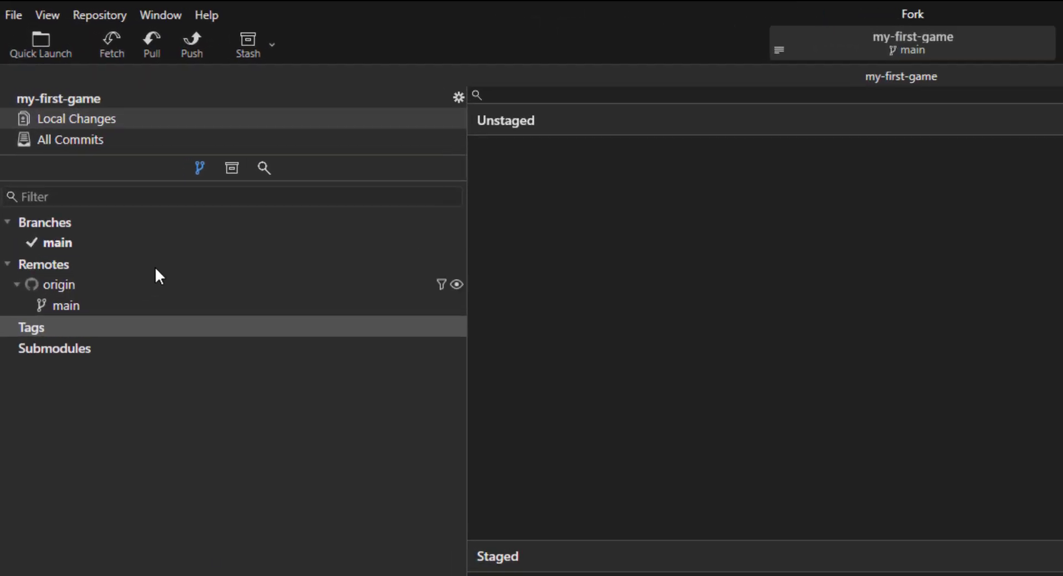
# View the "Save Script Update" stash, and switch to Unity to check the MainCamera script's code
pyautogui.click(239, 176)
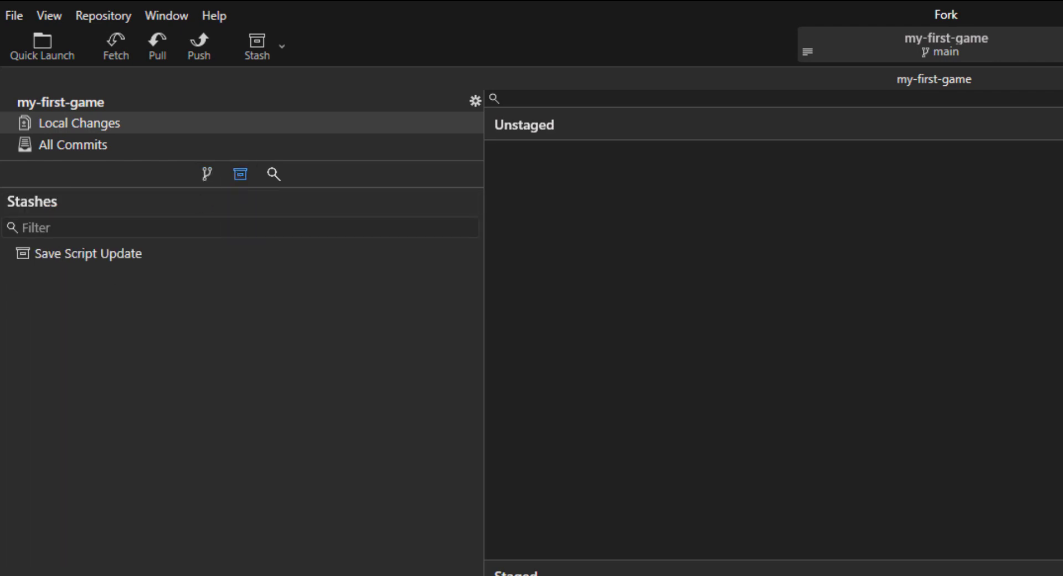
pyautogui.click(42, 256)
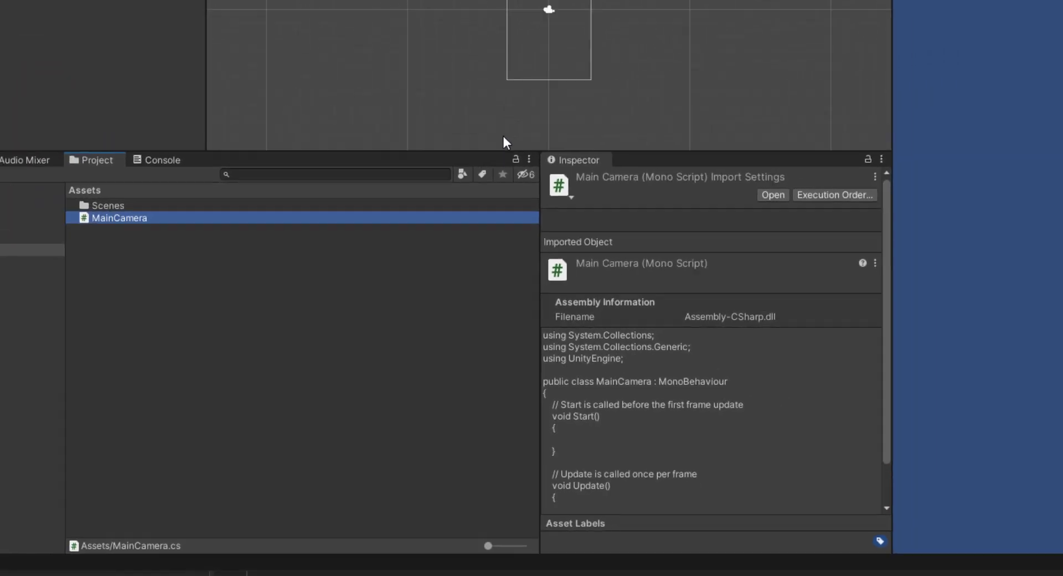
pyautogui.scroll(-2, 580, 465)
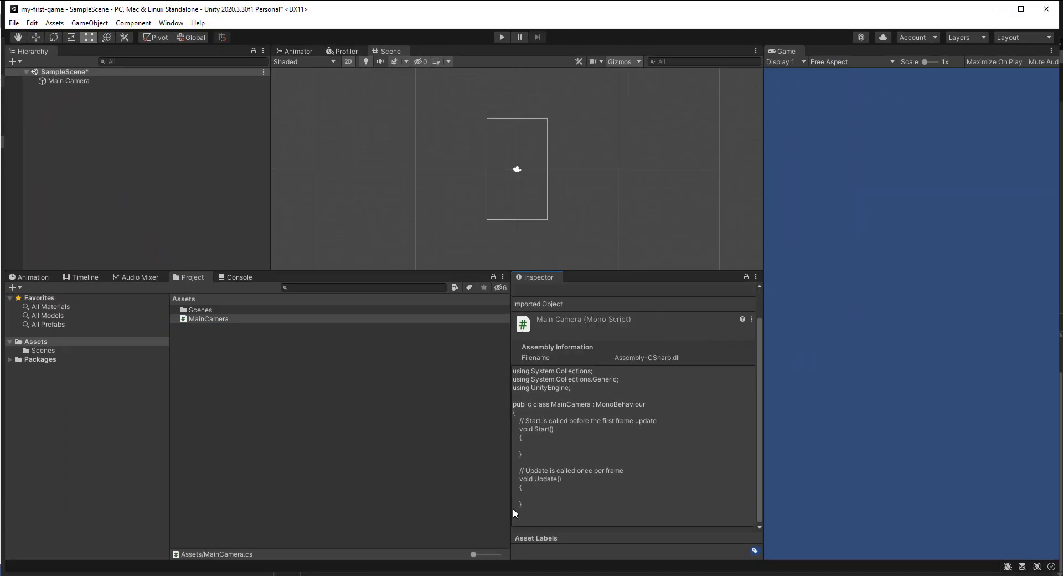
pyautogui.moveTo(512, 507); pyautogui.dragTo(500, 429)
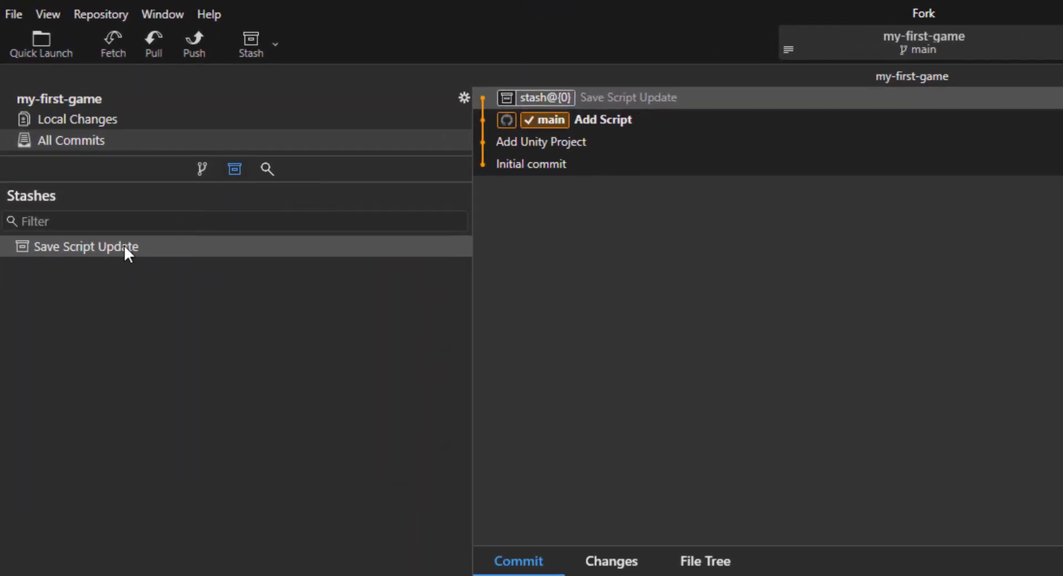
# Apply the "Save Script Update" stash in Fork without deleting it, and review the MainCamera.cs local changes on main
pyautogui.doubleClick(124, 245)
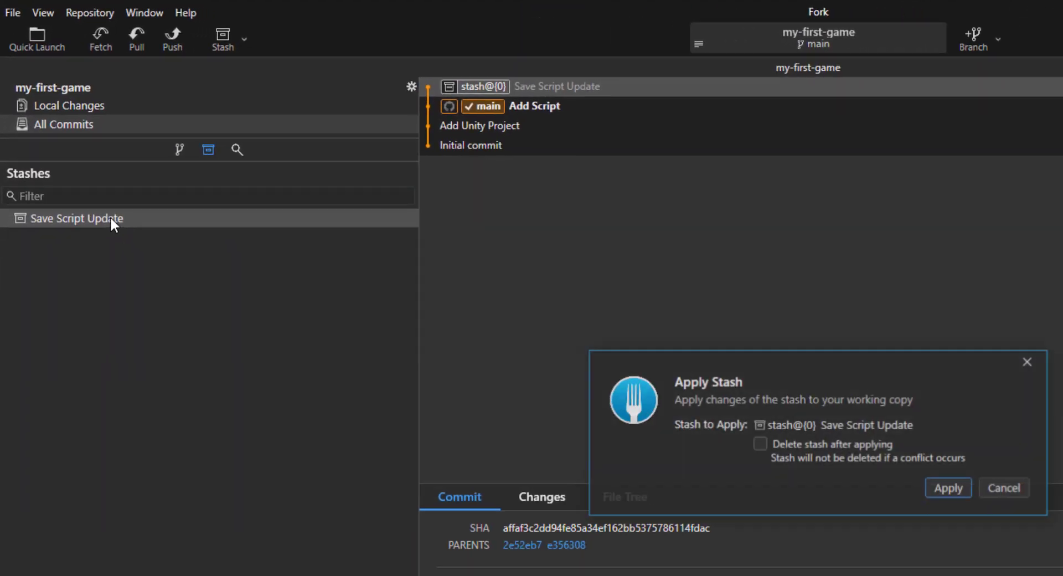
pyautogui.click(616, 314)
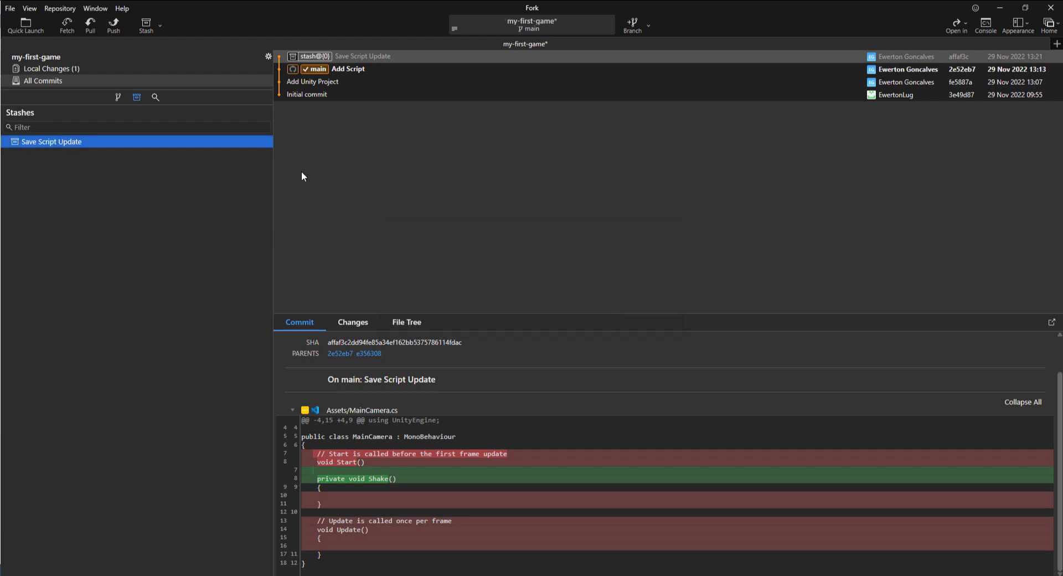
pyautogui.click(116, 97)
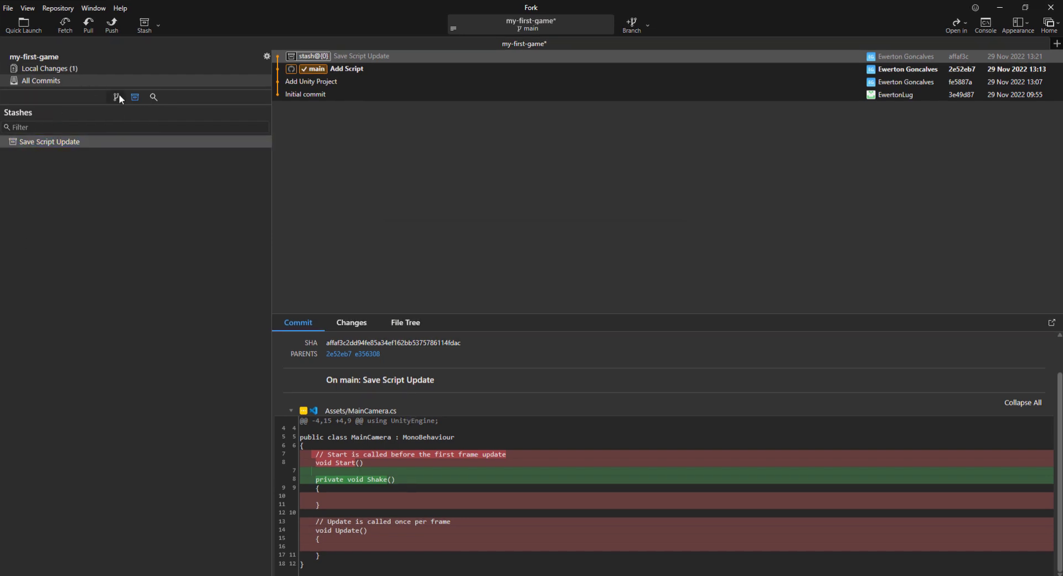
pyautogui.click(39, 139)
pyautogui.click(78, 68)
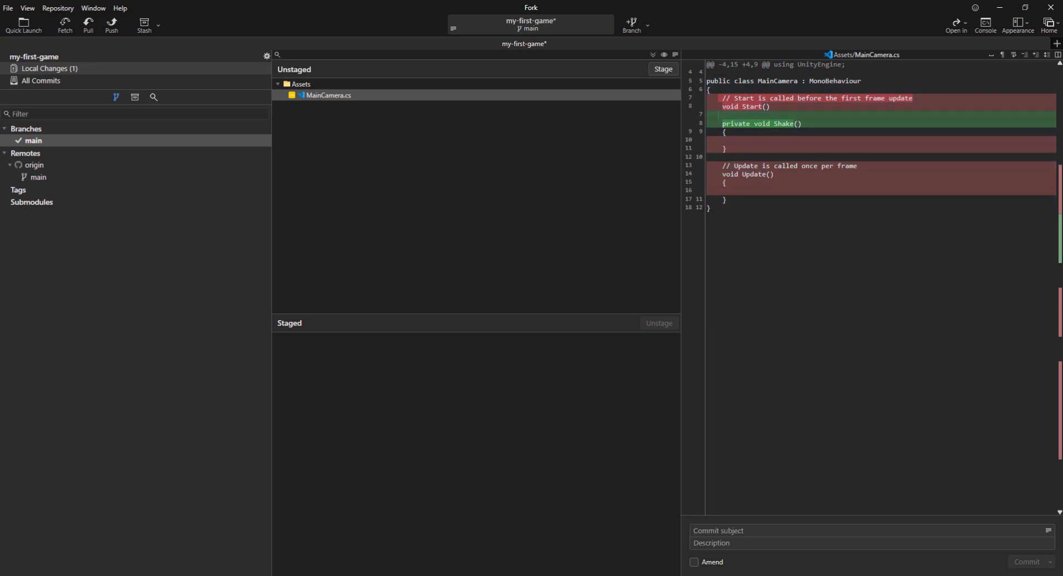
# Switch to Unity to check the MainCamera script's code, and return to the stash list in Fork
pyautogui.click(363, 575)
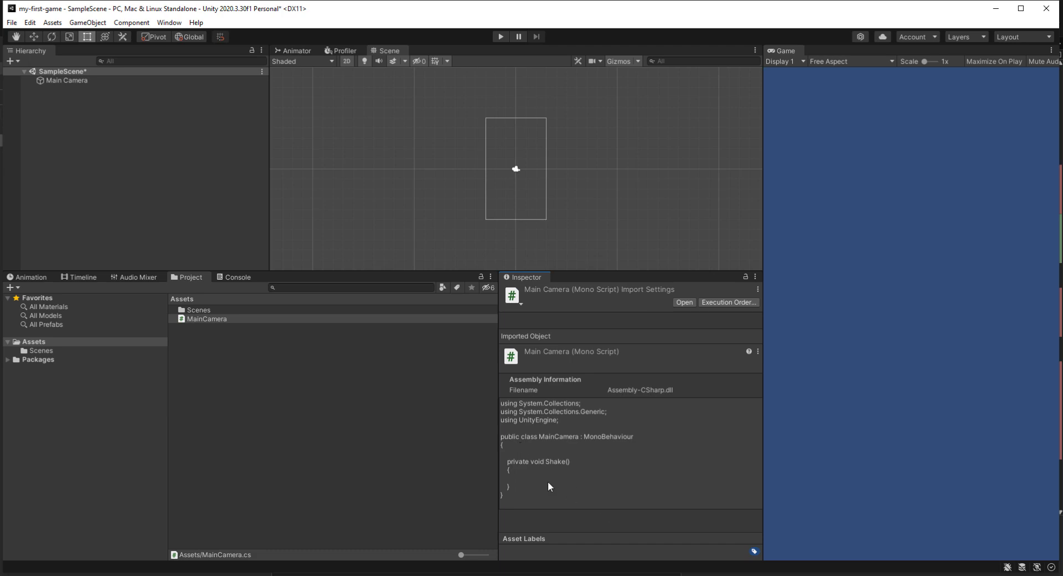
pyautogui.click(111, 182)
pyautogui.hotkey('alt', 'Tab')
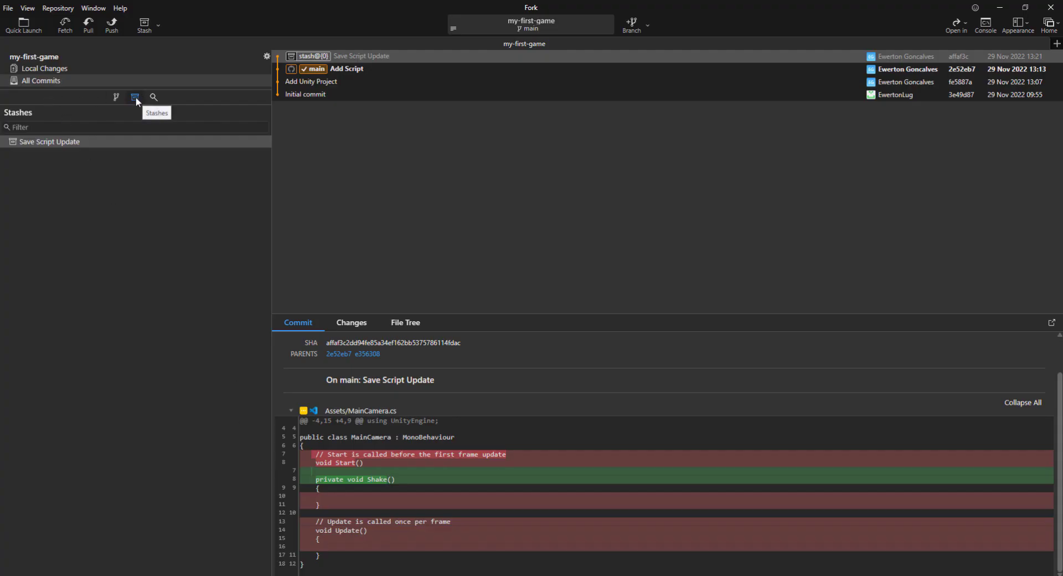
# Apply the "Save Script Update" stash without deleting it, and return to the main branch in the branch list
pyautogui.doubleClick(72, 144)
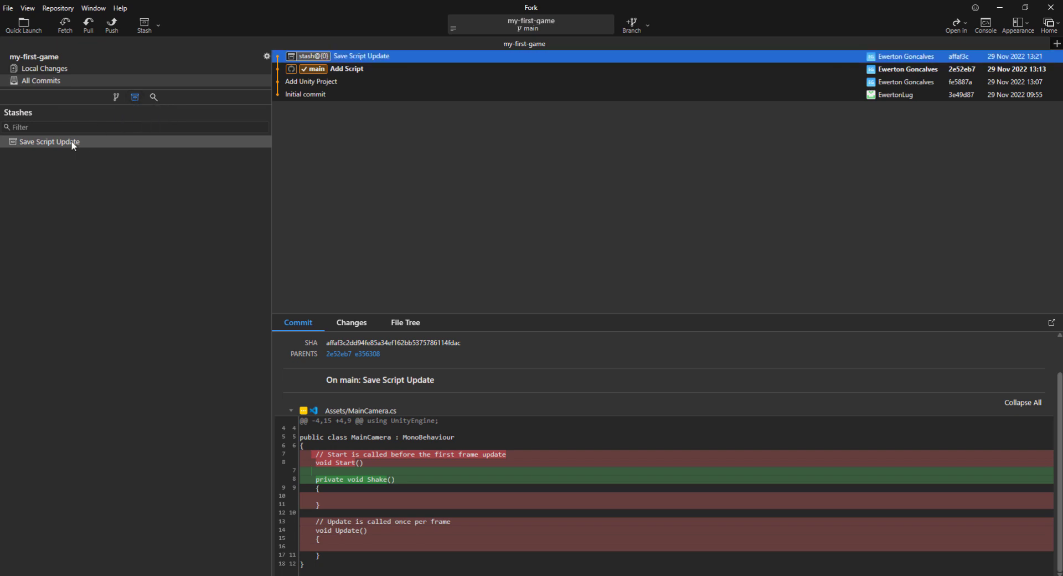
pyautogui.click(617, 316)
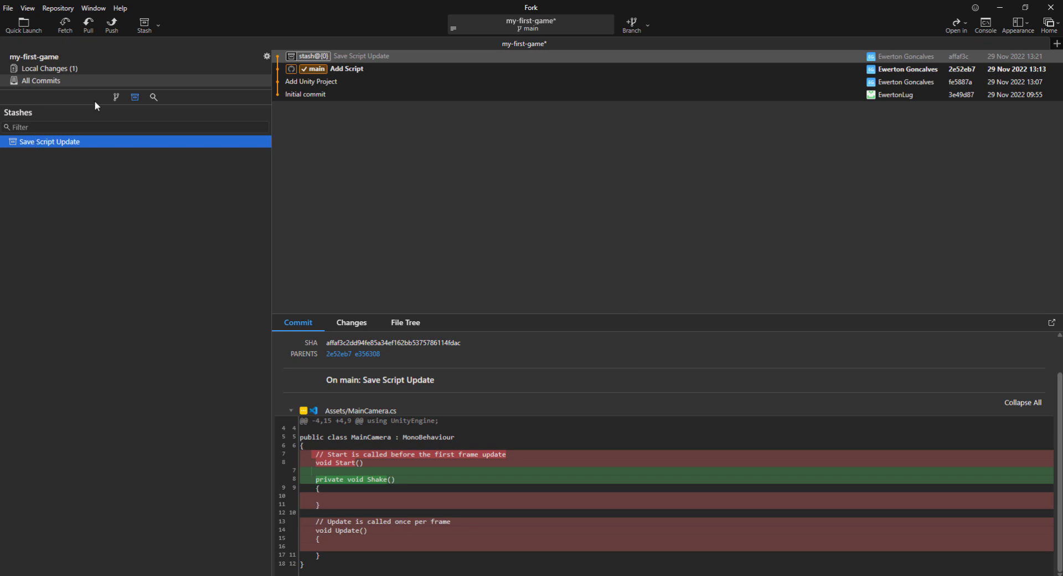
pyautogui.click(115, 97)
pyautogui.click(40, 138)
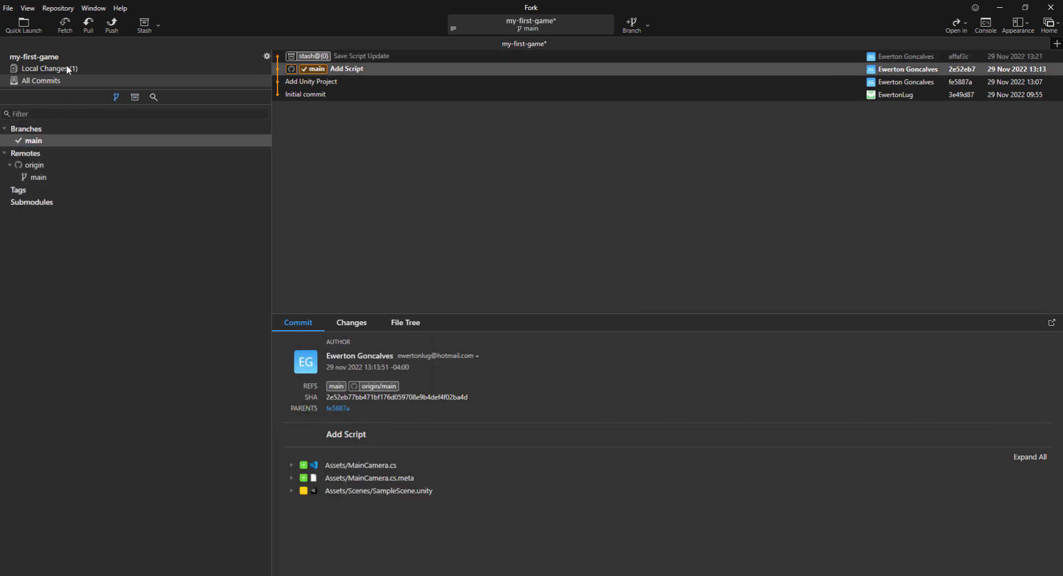
# Stage the local changes in the Assets folder and enter the commit subject "Create new Functioni"
pyautogui.click(67, 69)
pyautogui.click(303, 85)
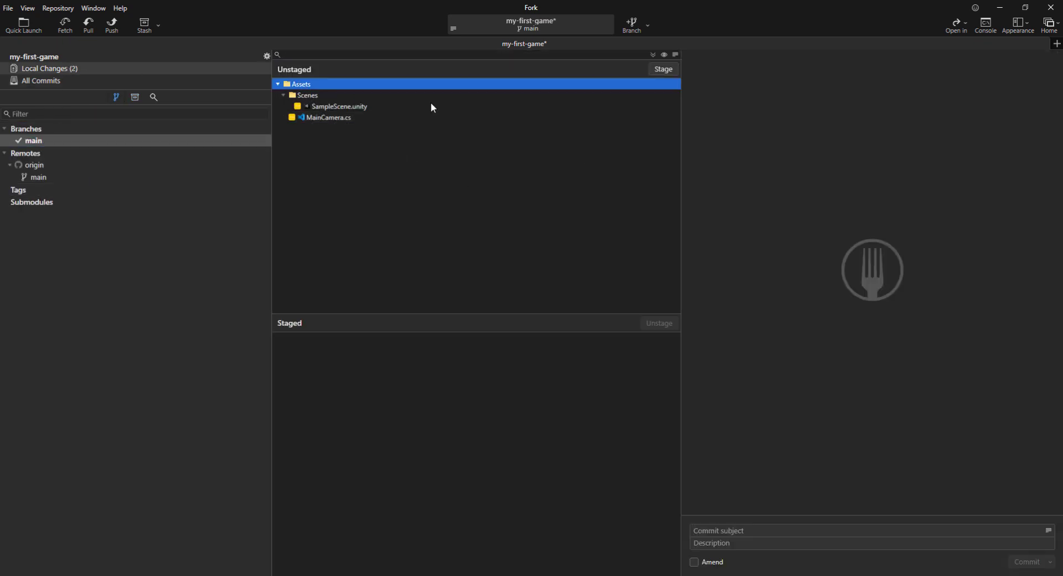
pyautogui.click(670, 69)
pyautogui.click(751, 541)
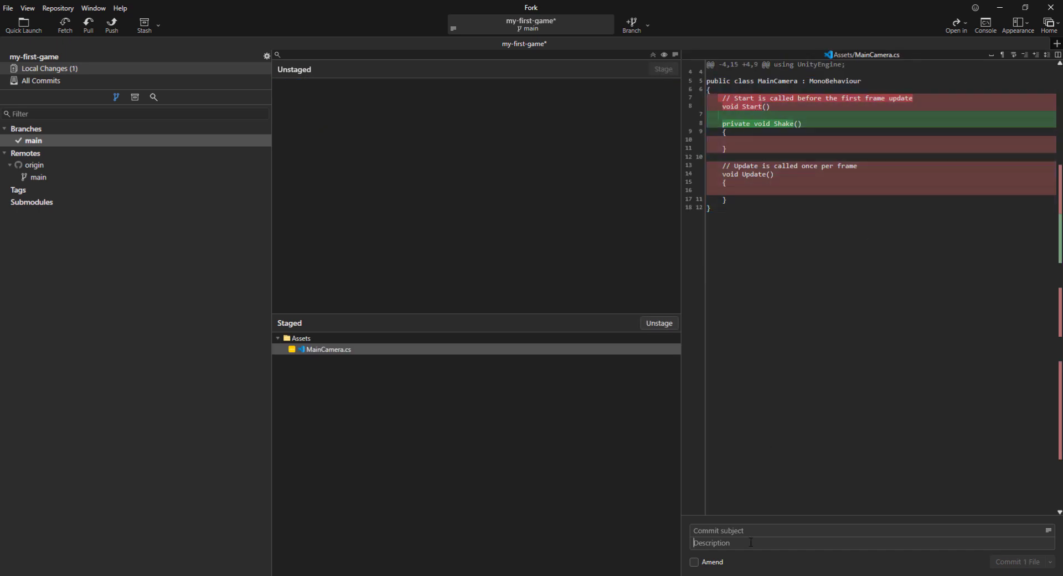
pyautogui.write('Create new Functioni')
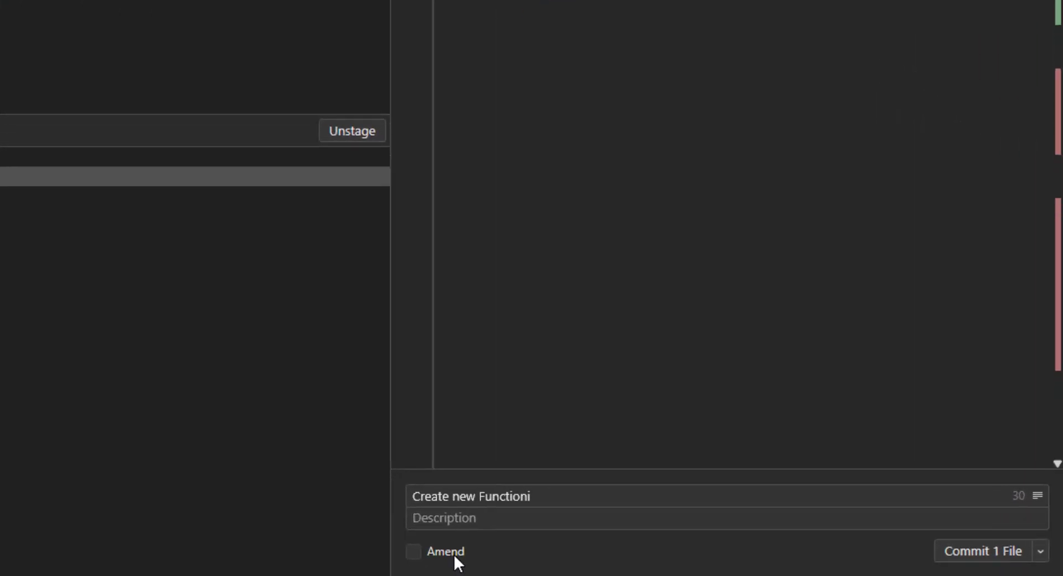
# Amend the last commit with the staged MainCamera.cs change, using the commit subject "Add Script"
pyautogui.click(714, 563)
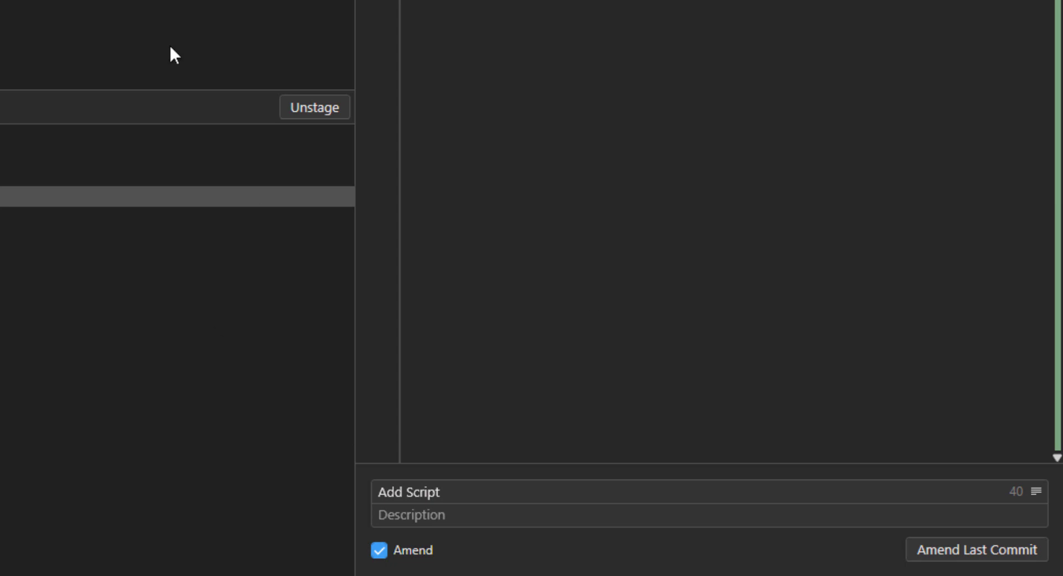
pyautogui.hotkey('ctrl', 'a')
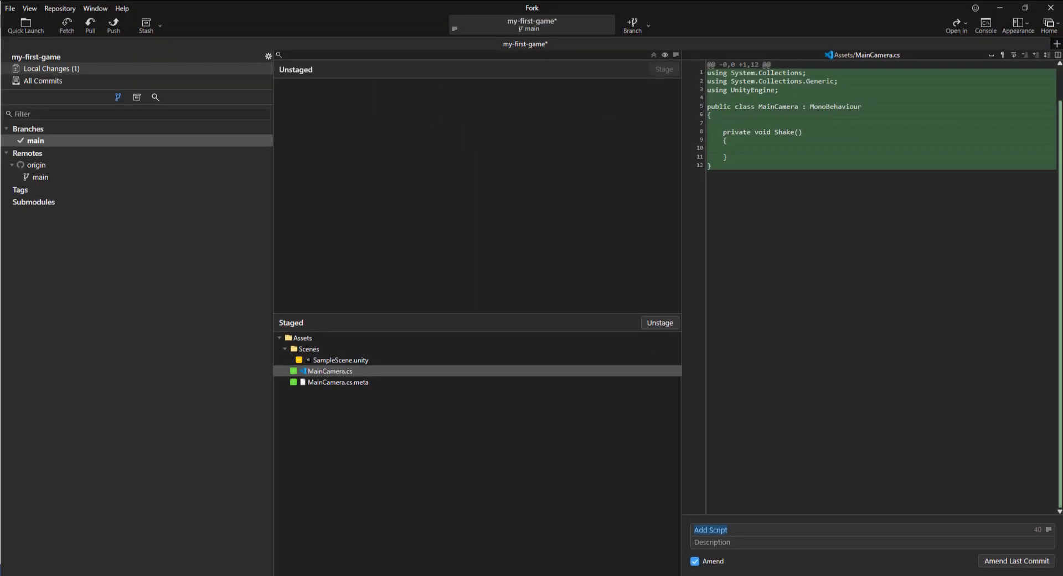
pyautogui.click(1006, 560)
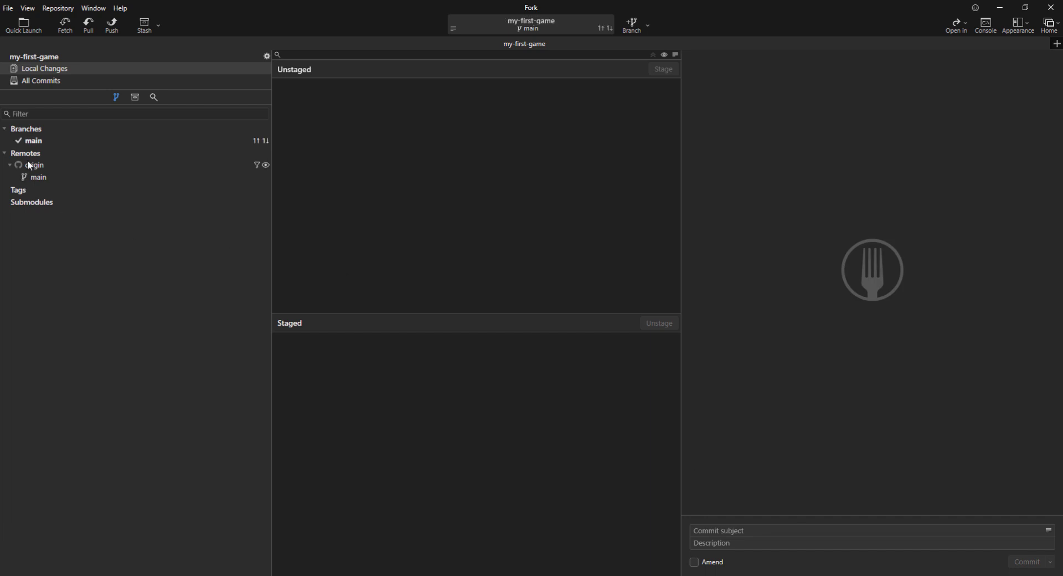
# Examine the amended "Add Script" commit on main, expanding the diffs of MainCamera.cs, MainCamera.cs.meta and SampleScene.unity
pyautogui.click(45, 141)
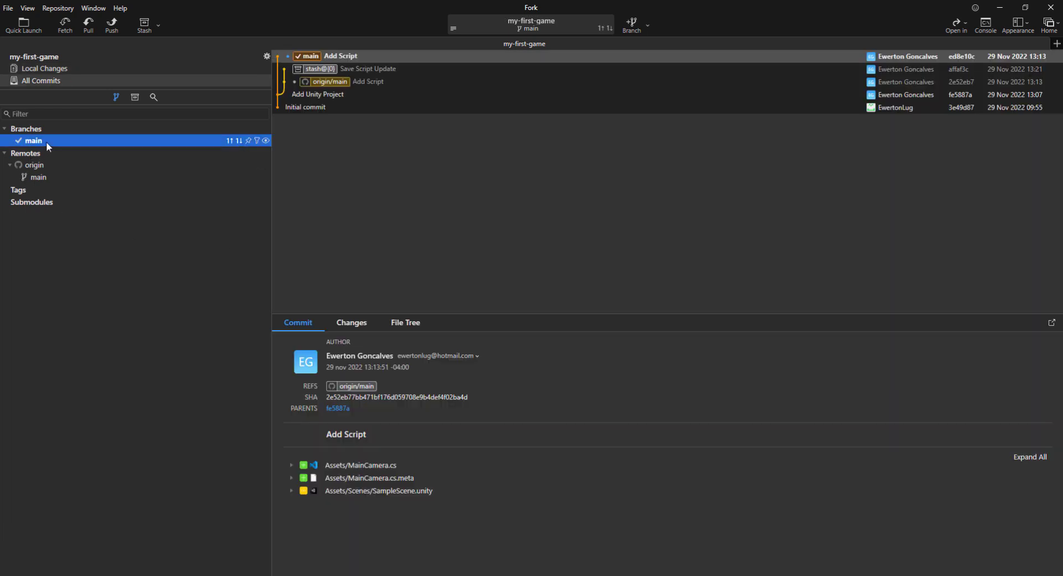
pyautogui.click(366, 70)
pyautogui.click(347, 58)
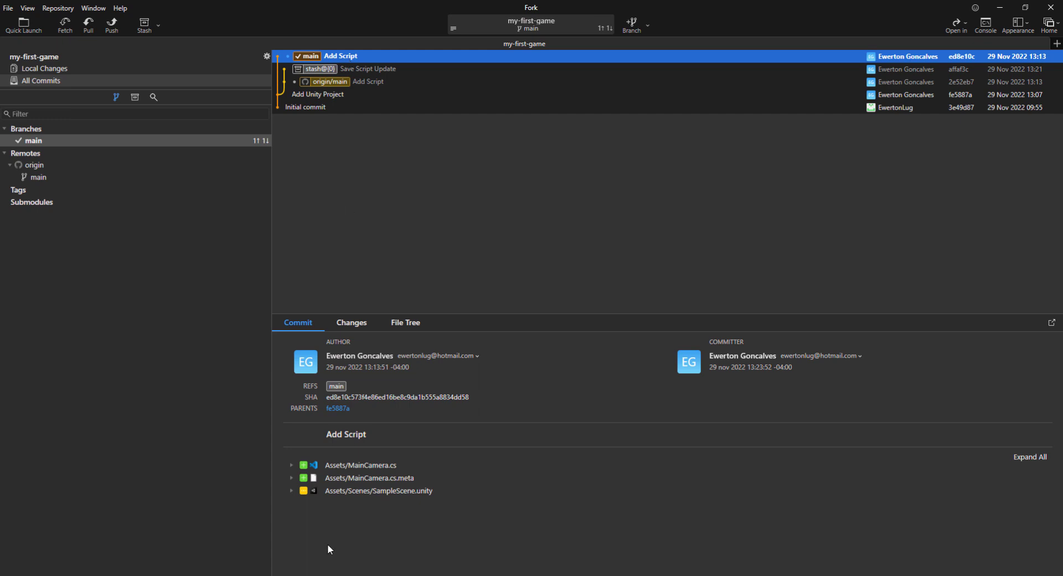
pyautogui.click(291, 478)
pyautogui.scroll(-1, 407, 481)
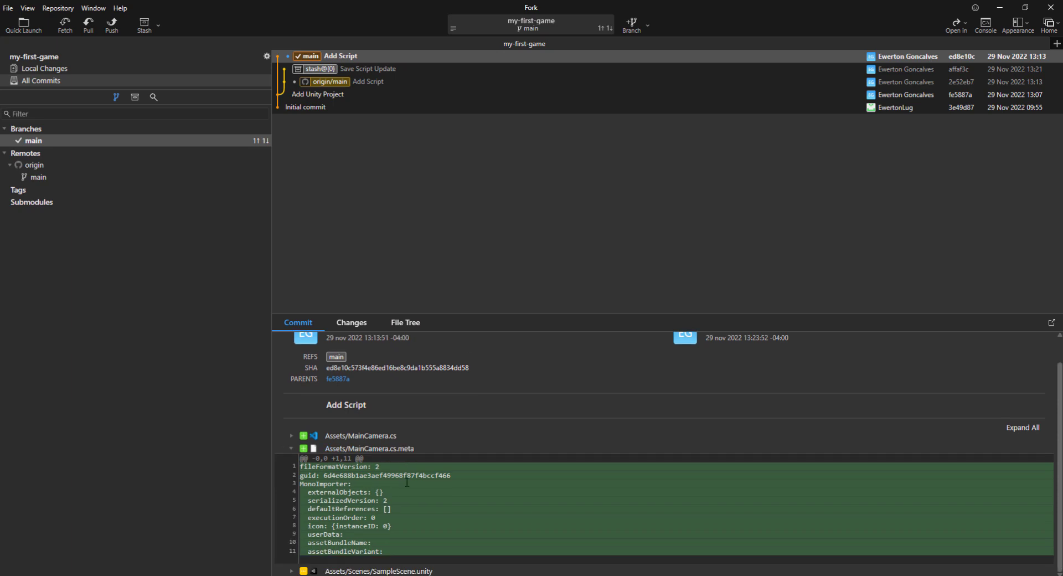
pyautogui.click(291, 435)
pyautogui.scroll(-4, 517, 445)
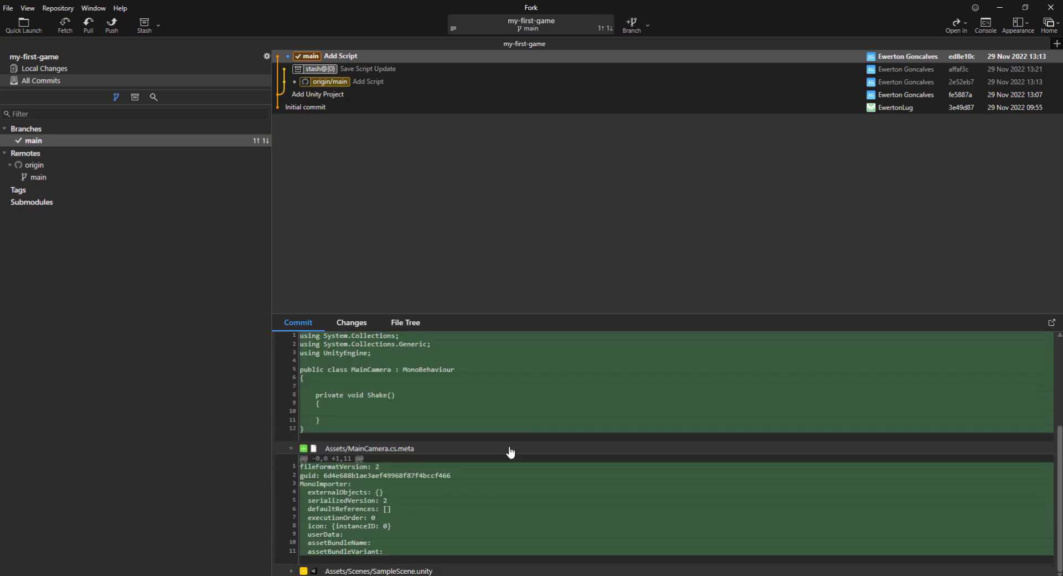
pyautogui.click(292, 571)
pyautogui.scroll(-5, 481, 467)
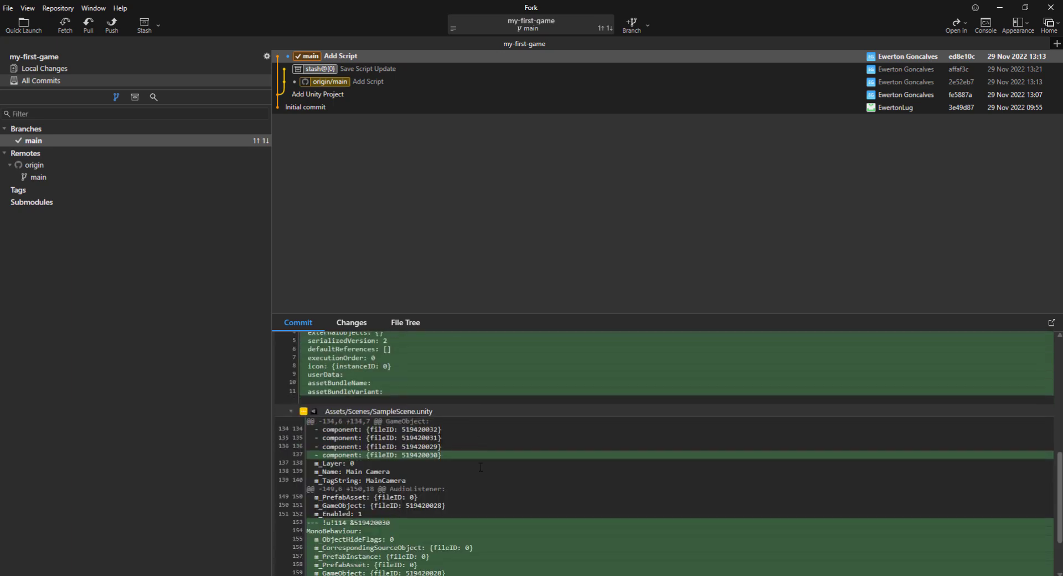
pyautogui.scroll(10, 480, 468)
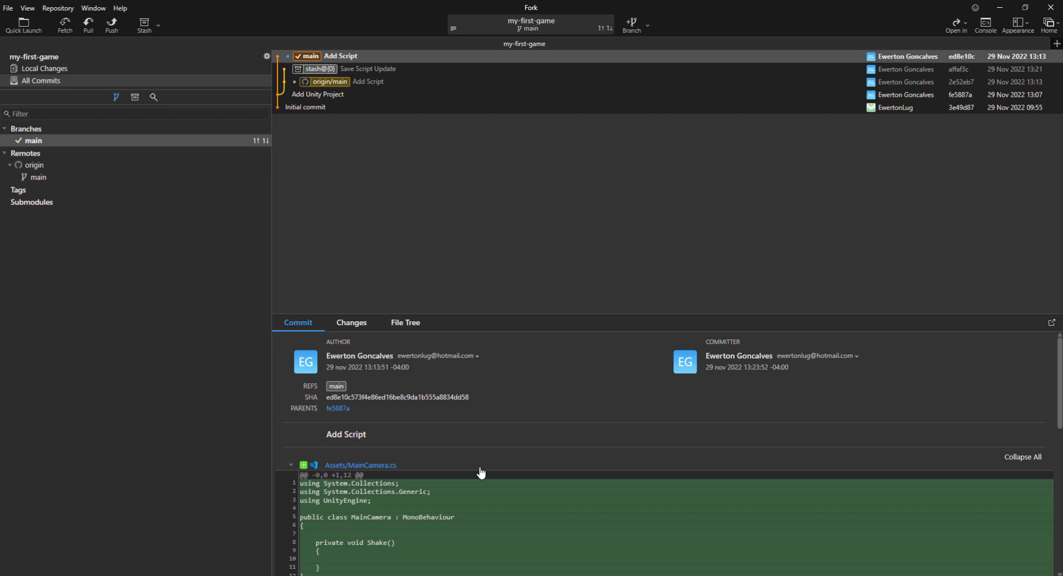